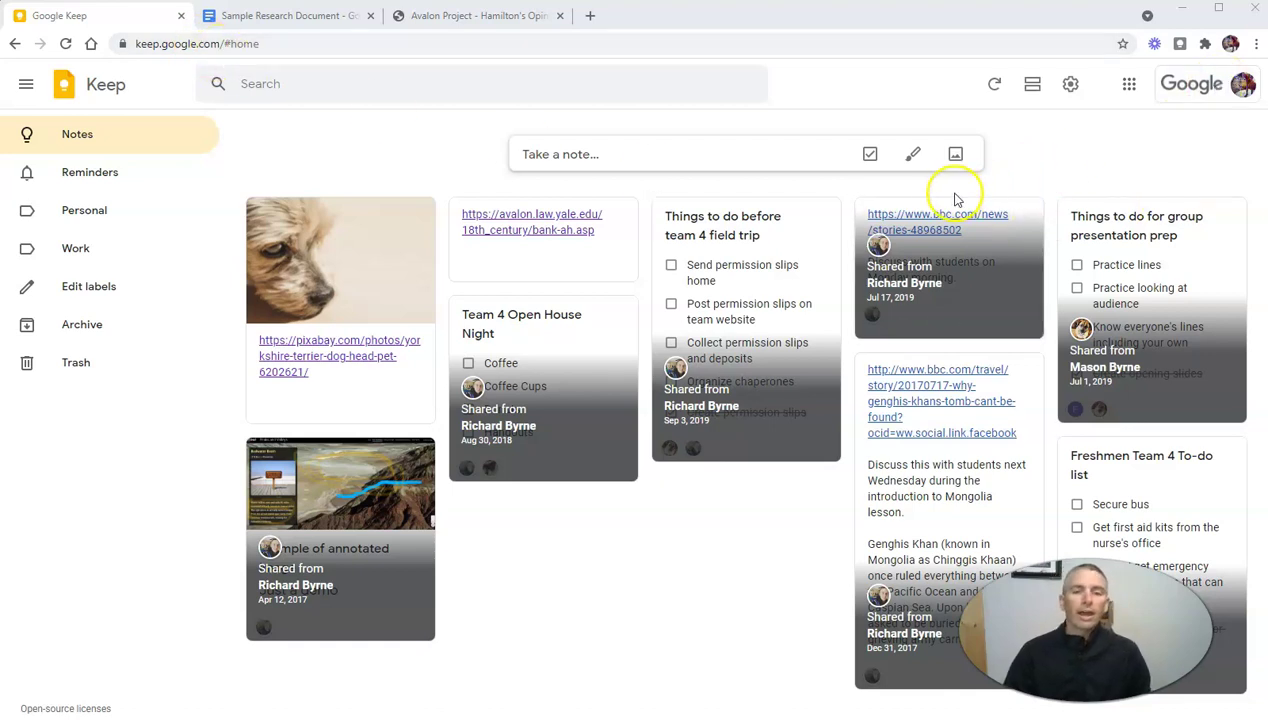
Step: Start a new note titled about turning in homework for the teacher's class
mouse_move(862, 214)
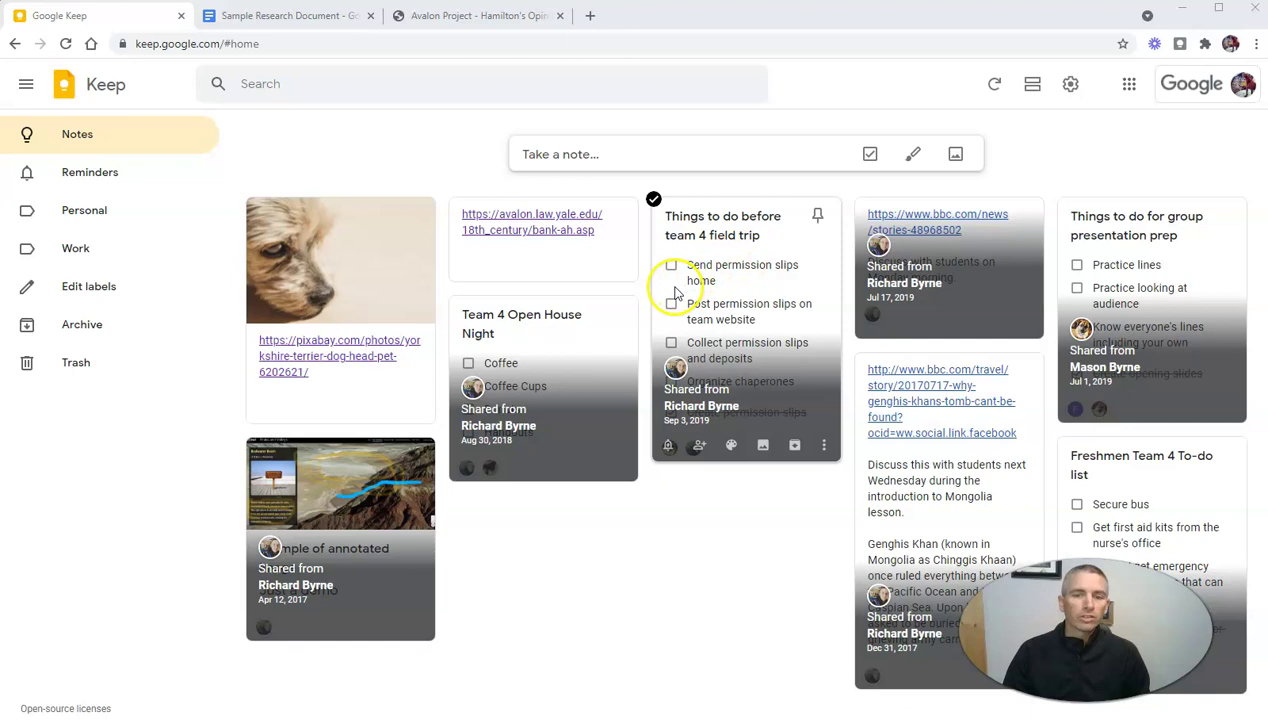
mouse_move(630, 320)
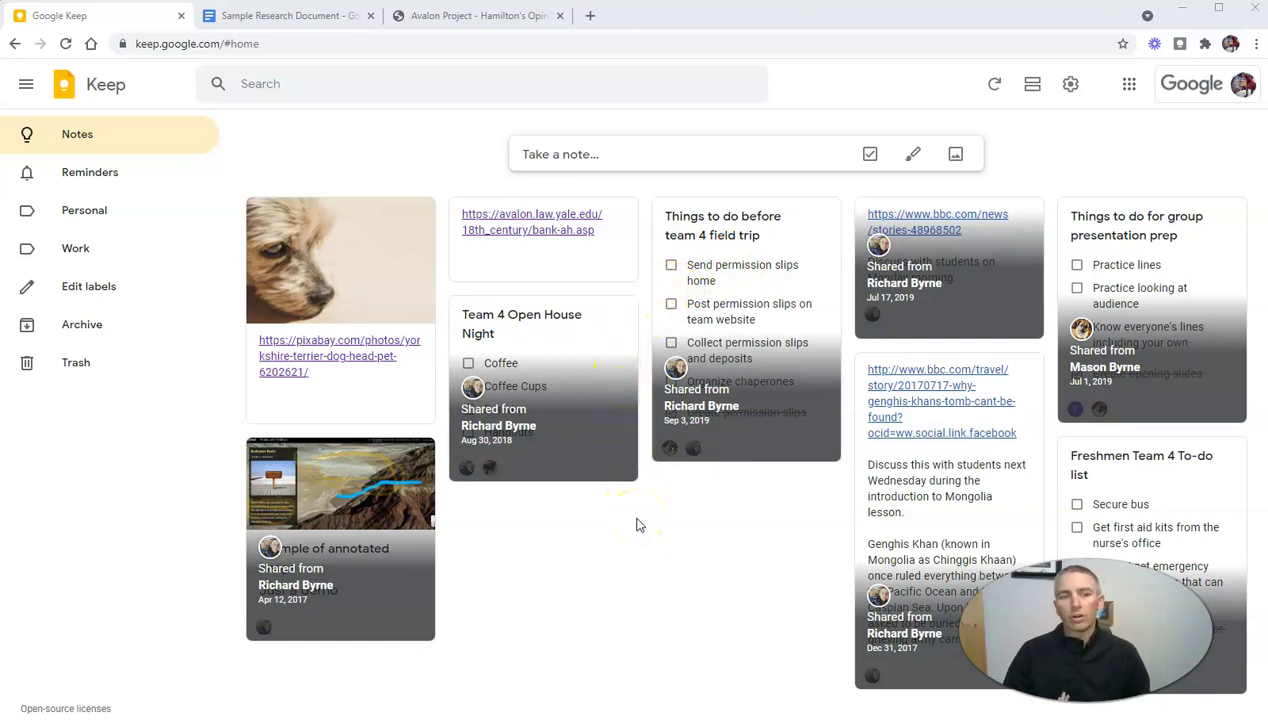
mouse_move(630, 210)
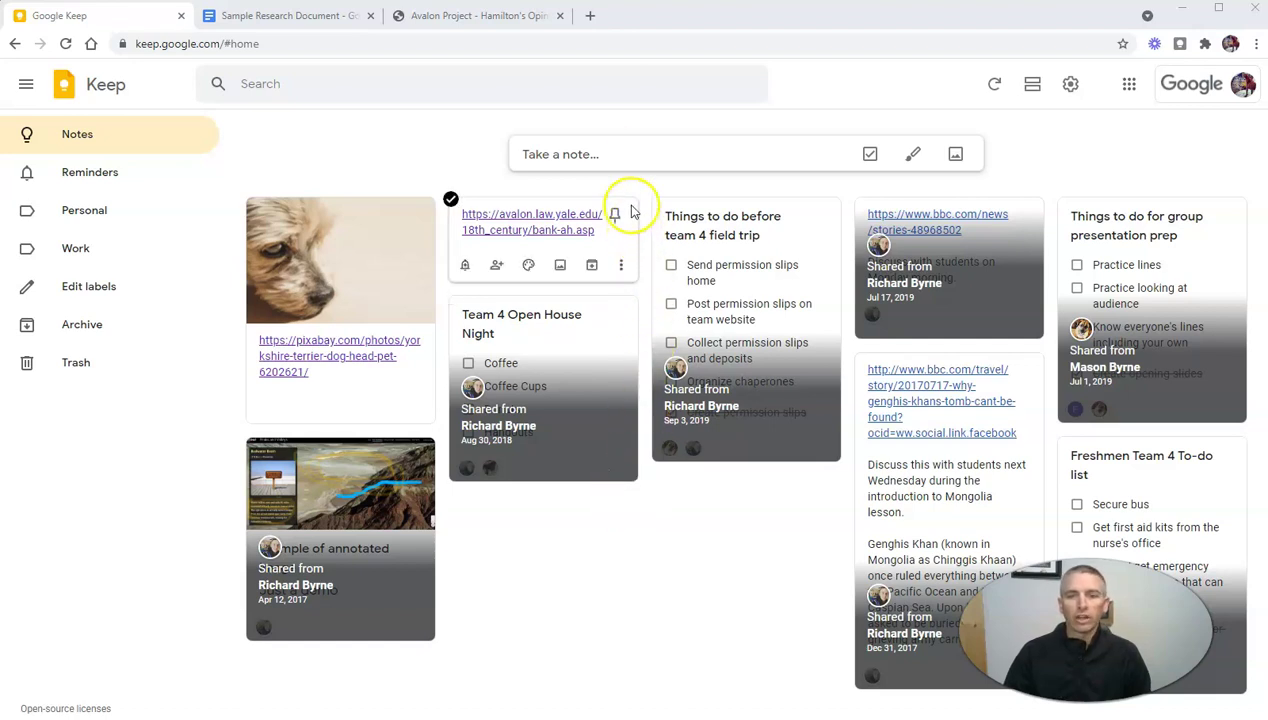
left_click(649, 154)
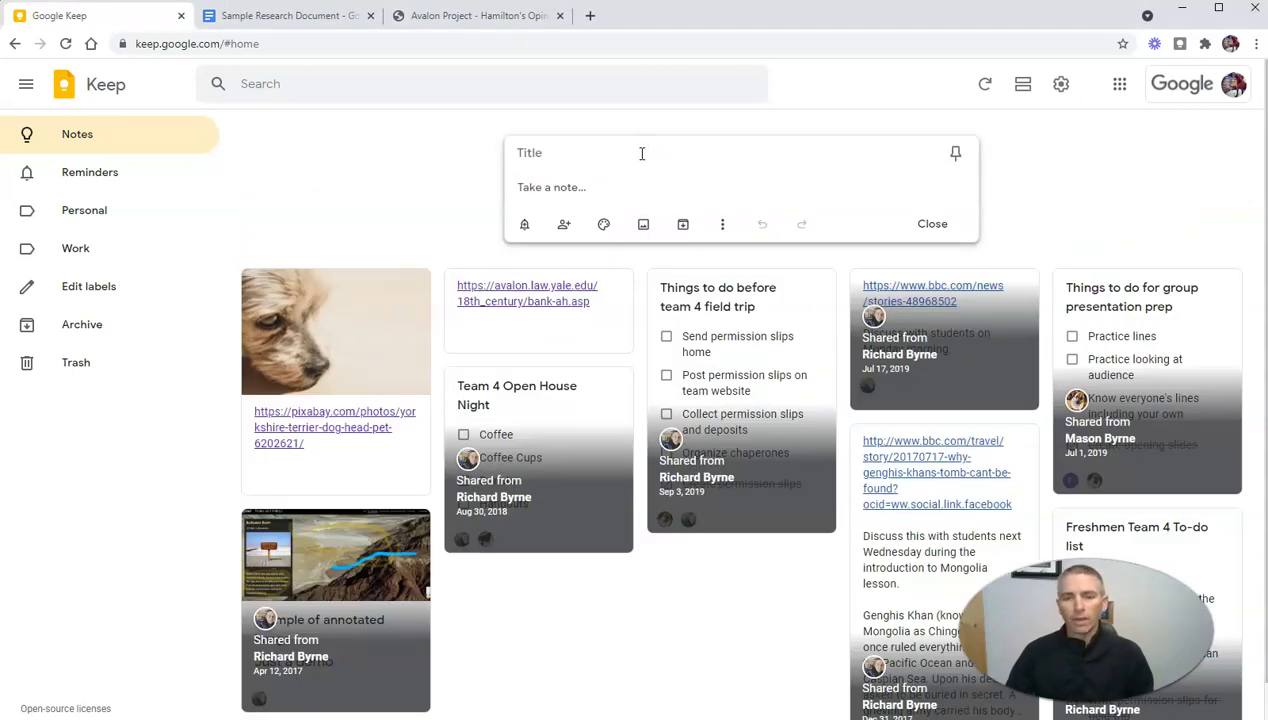
left_click(588, 155)
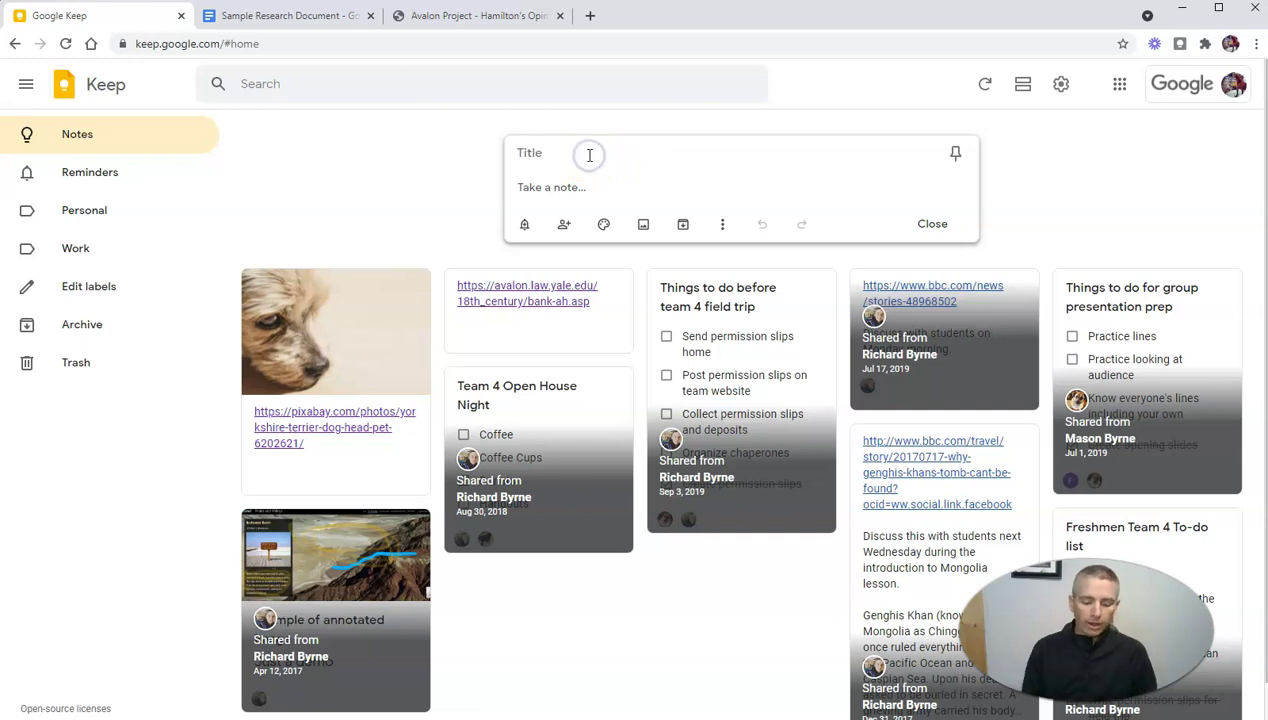
type("Tur")
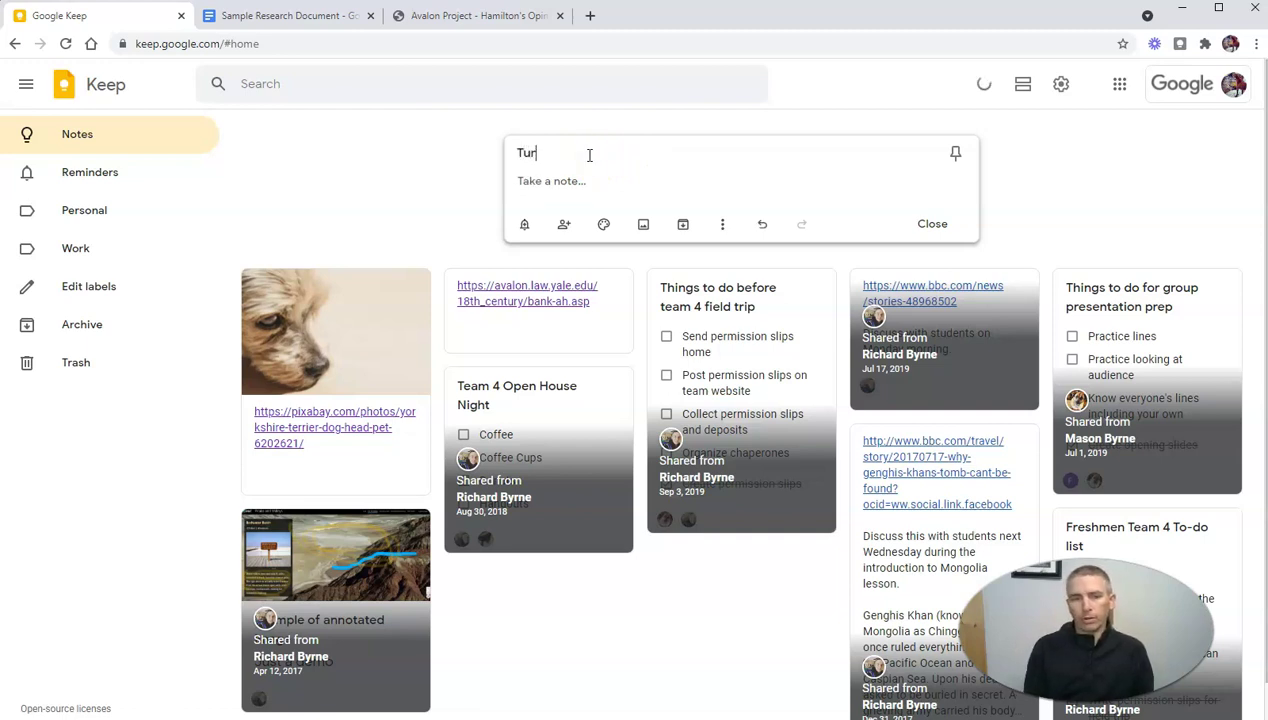
type("n in Homew")
key("BackSpace")
key("BackSpace")
type("omework for ")
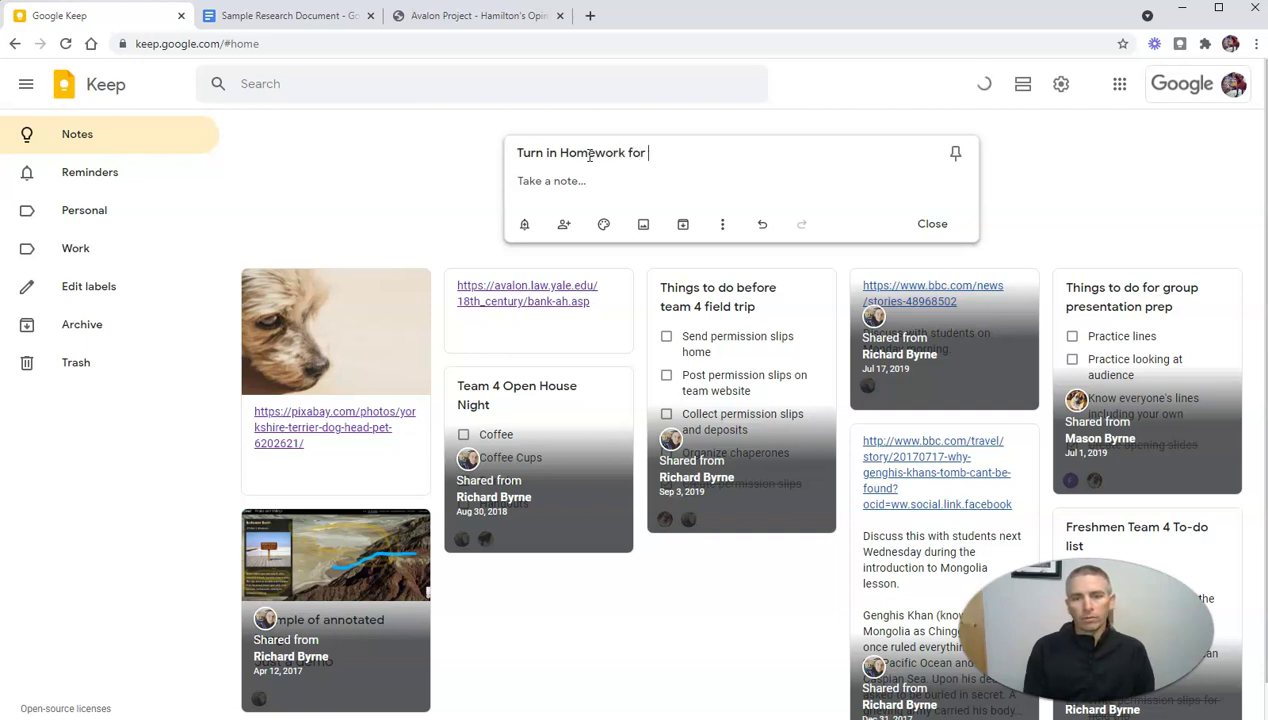
type("Mr. Byrn's")
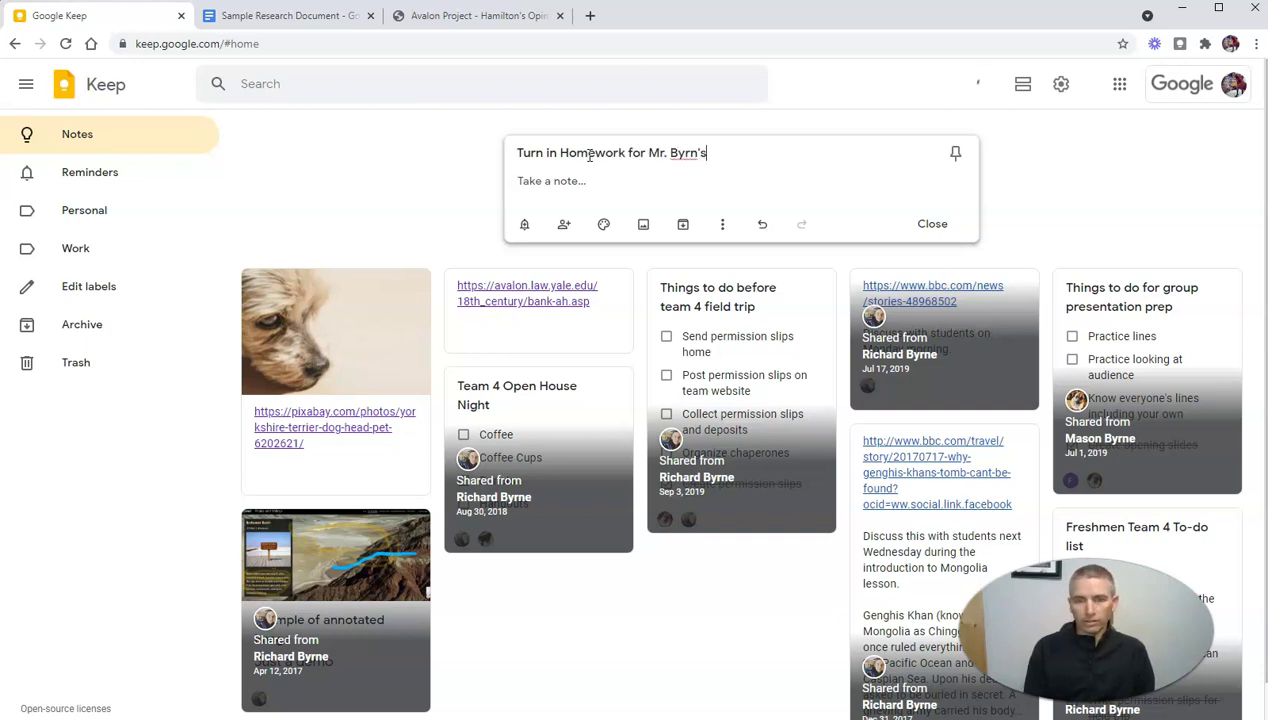
key("BackSpace")
key("BackSpace")
type("e's class")
Step: Write 'The assignment is due this morning.' in the note body
left_click(570, 175)
type("The assignme")
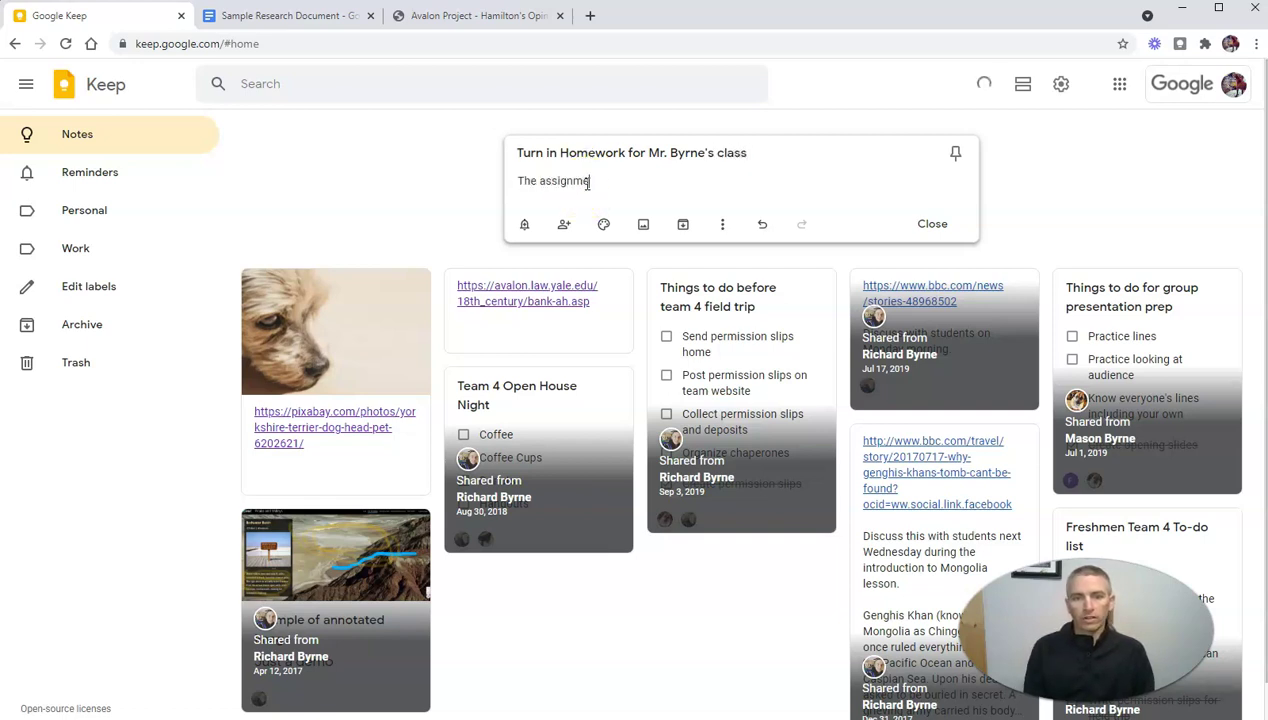
type("nt is due")
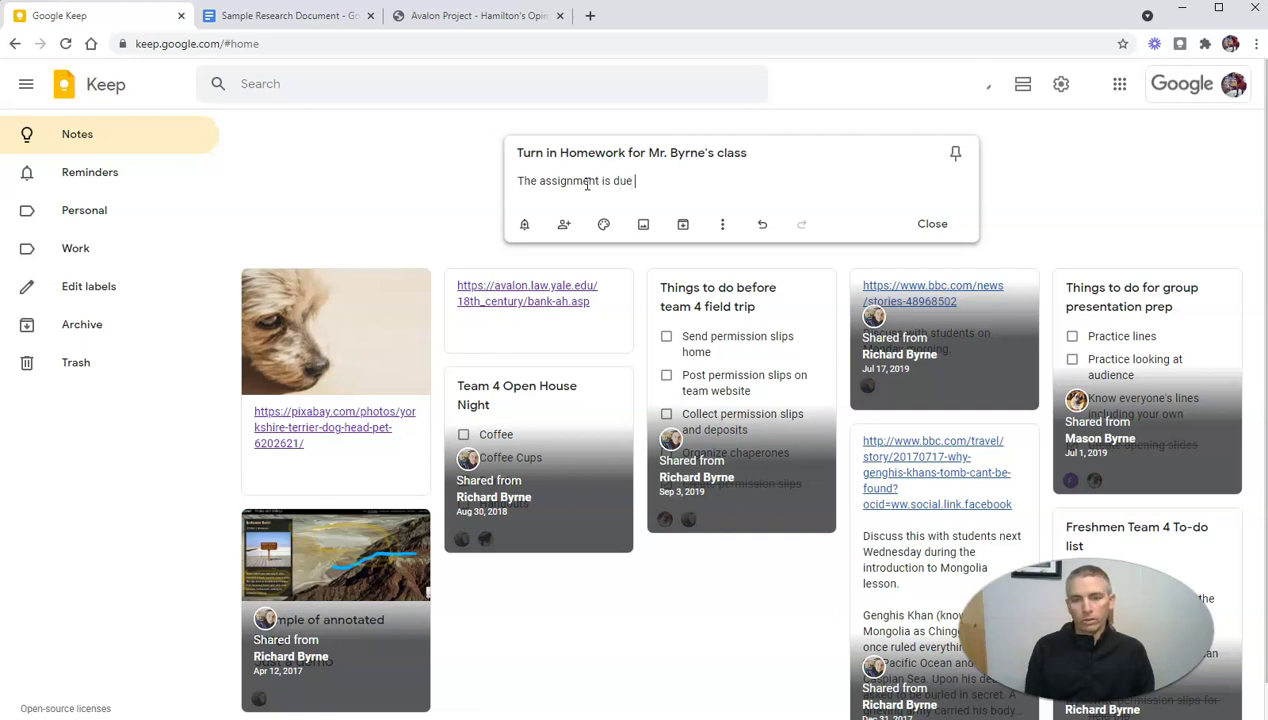
type(" this moring.")
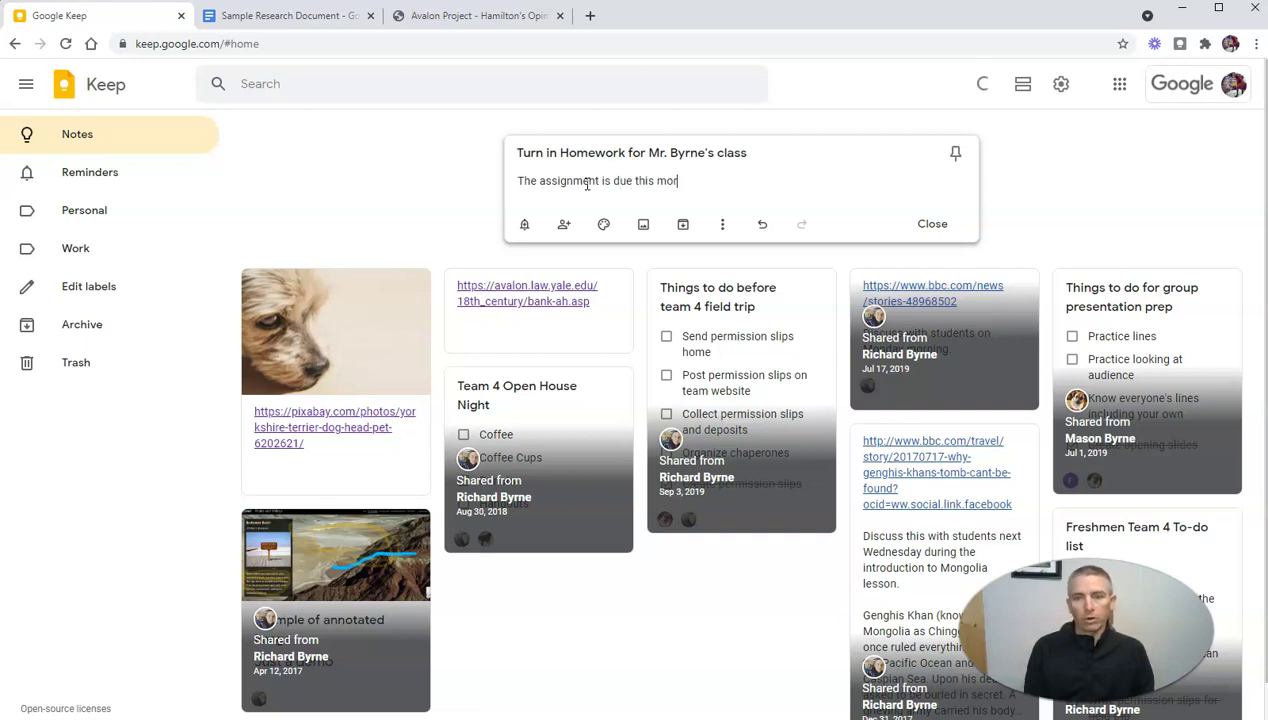
key("BackSpace")
key("BackSpace")
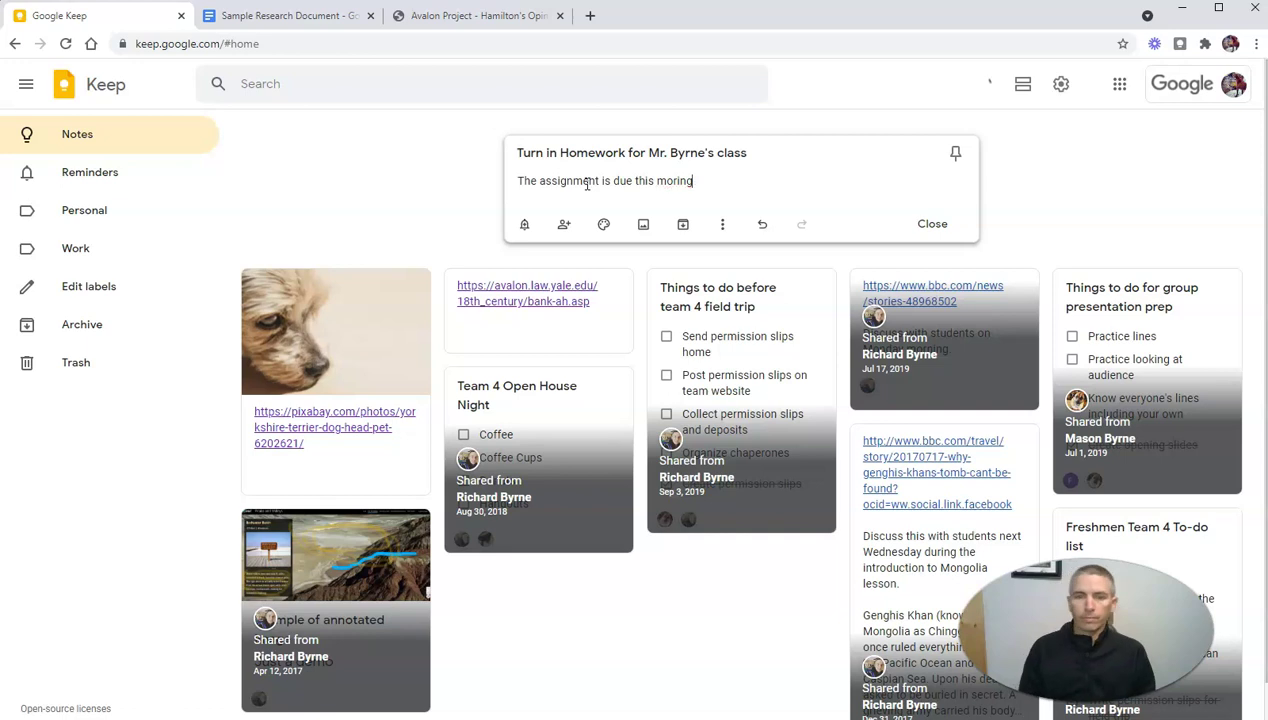
type("ning.")
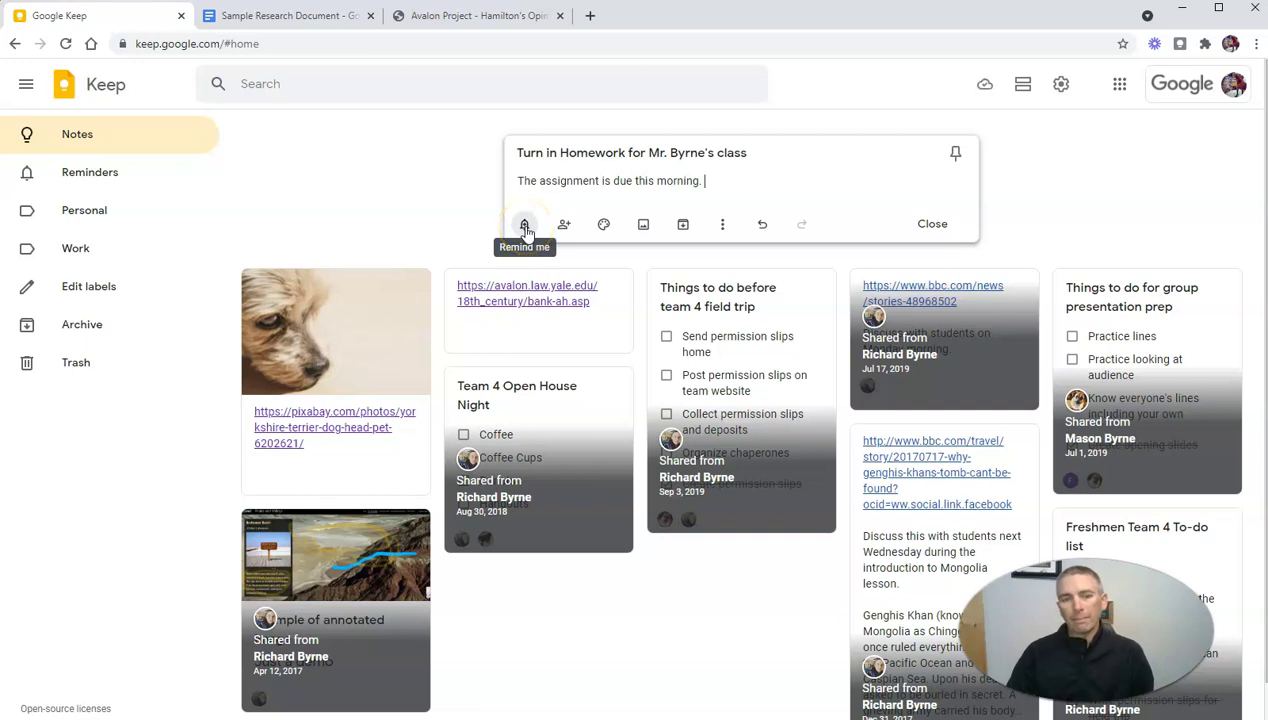
Step: Save a Pick date & time reminder for Sep 16, 2021 at 11:15 AM
left_click(524, 226)
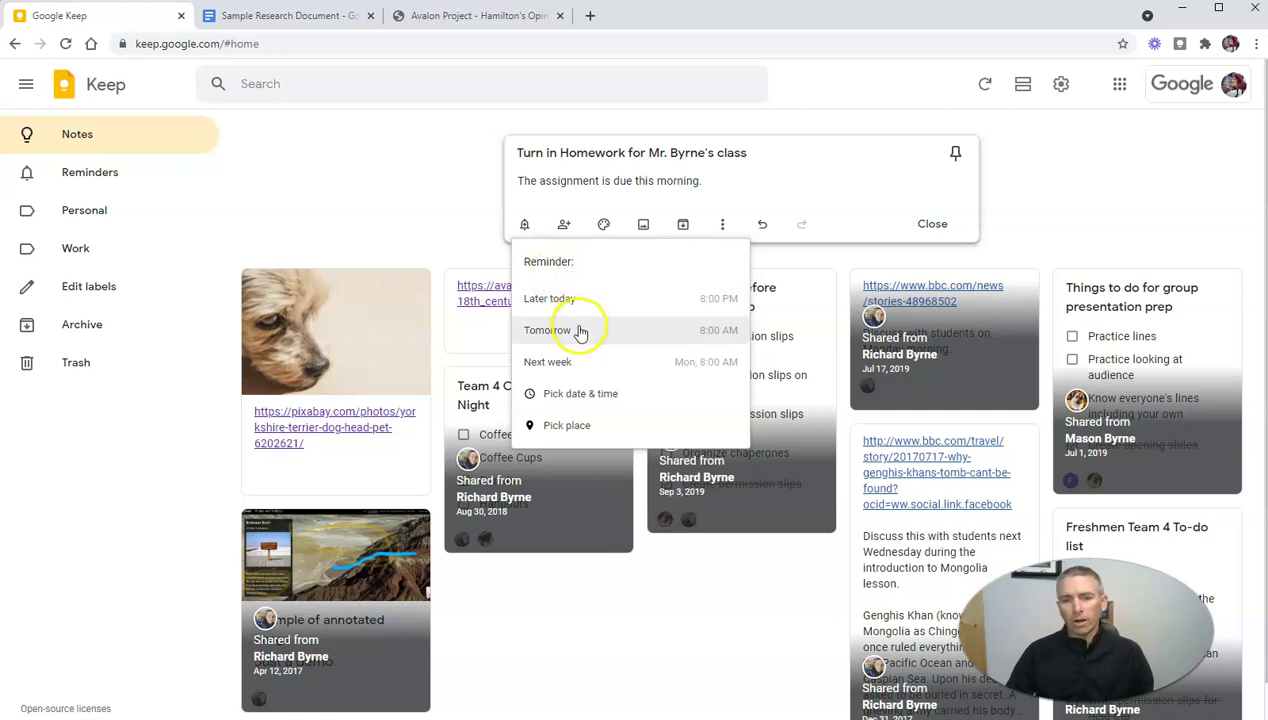
left_click(585, 396)
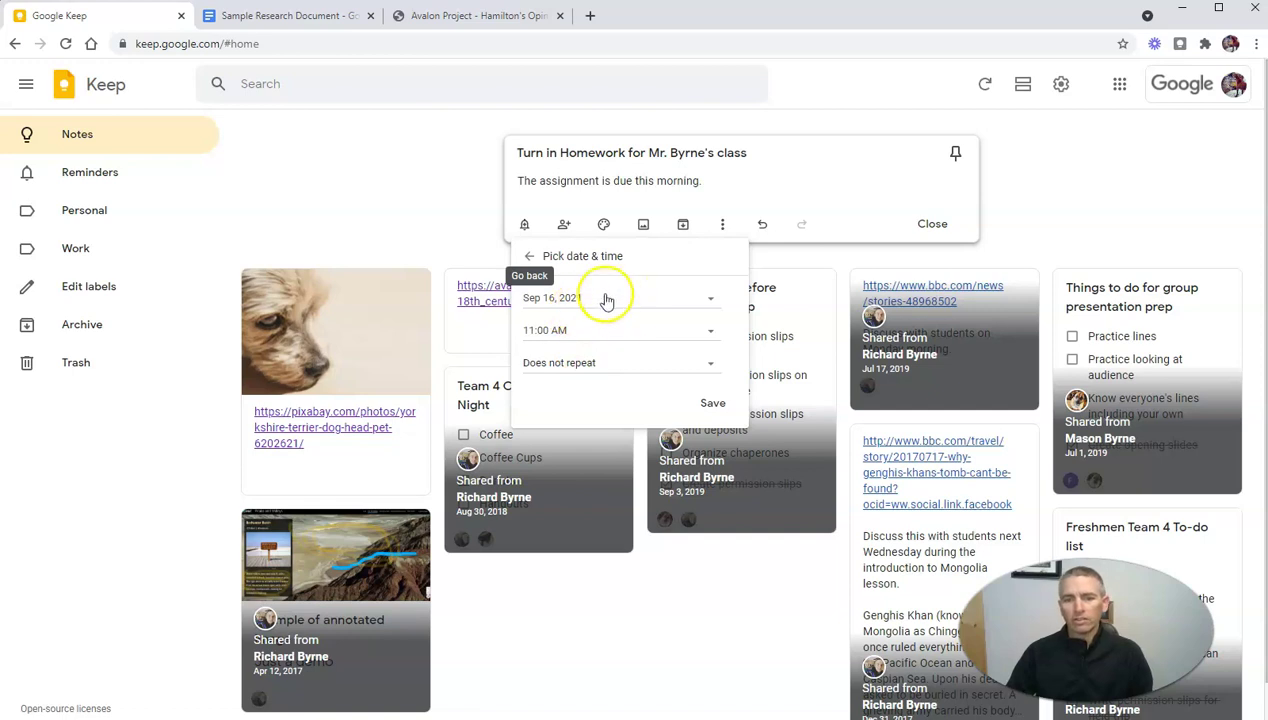
left_click(565, 330)
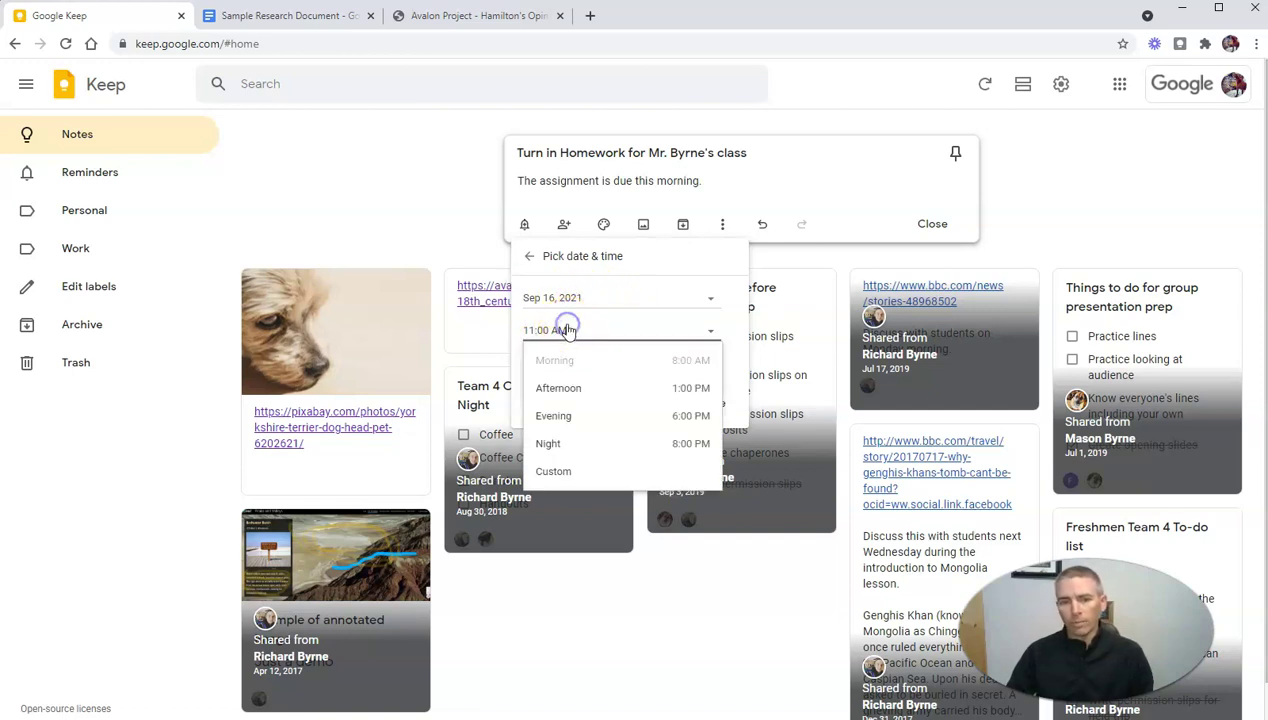
left_click(546, 330)
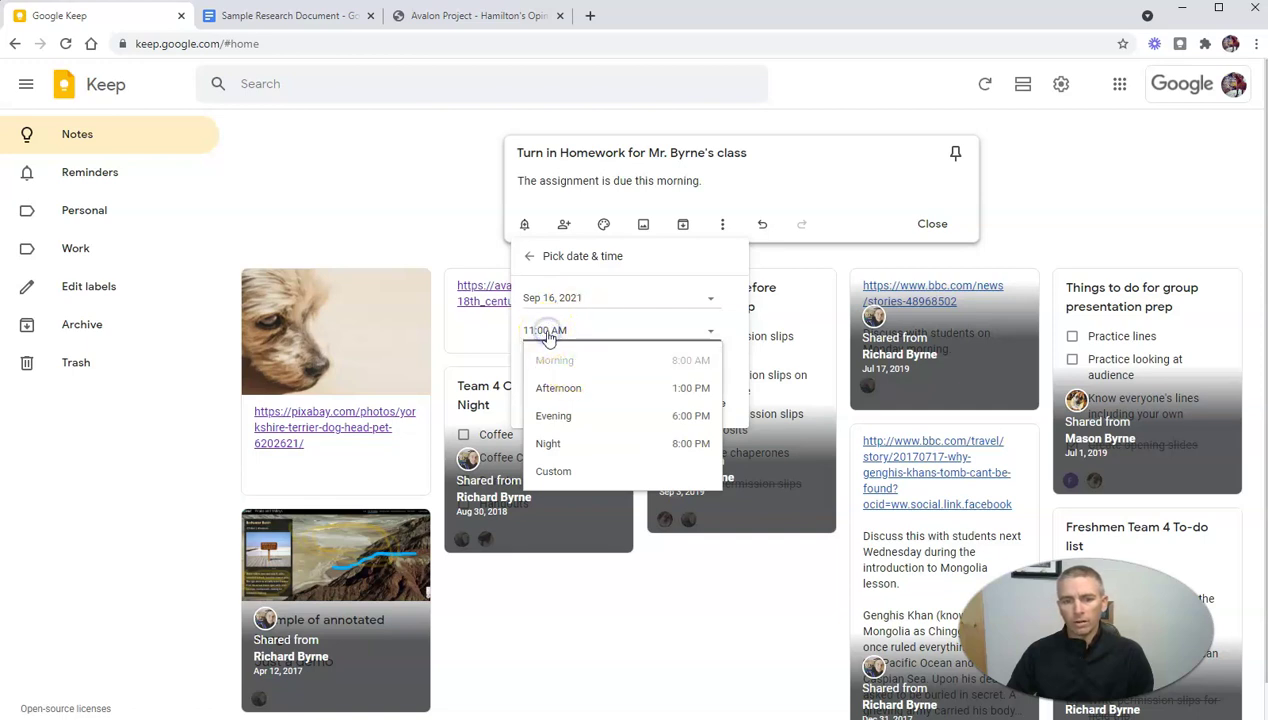
key("BackSpace")
key("BackSpace")
type("15")
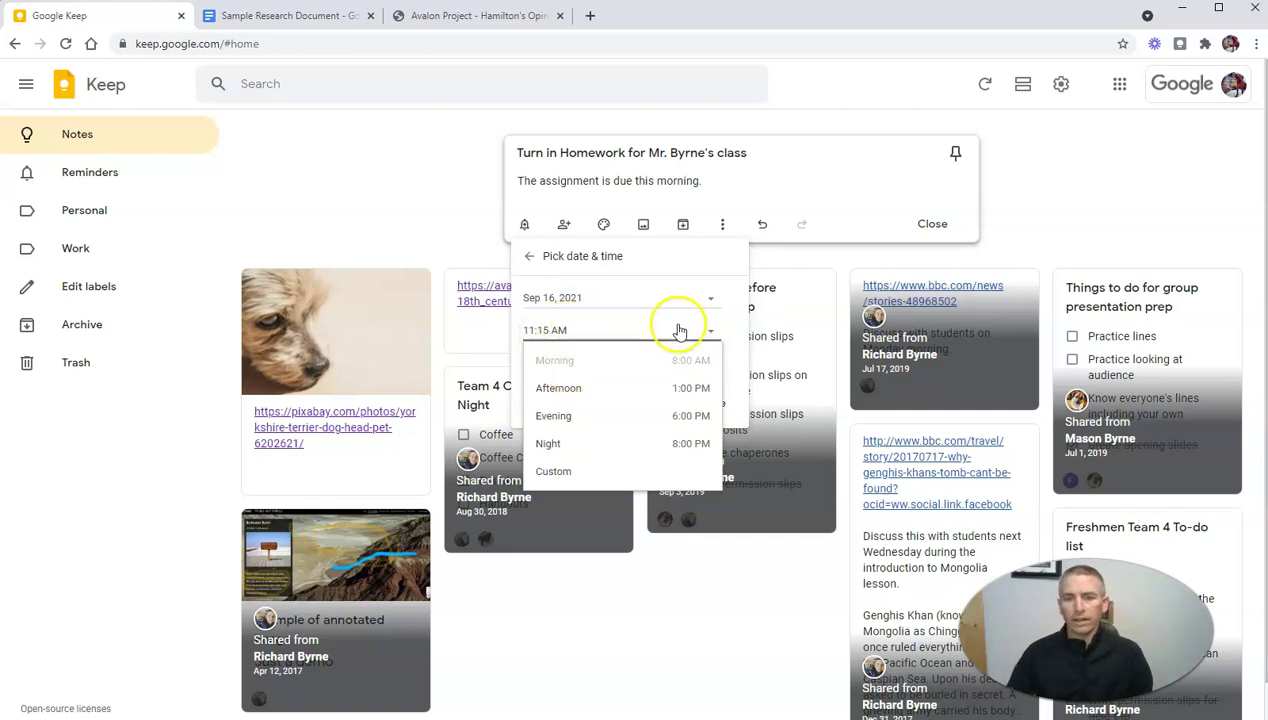
left_click(716, 330)
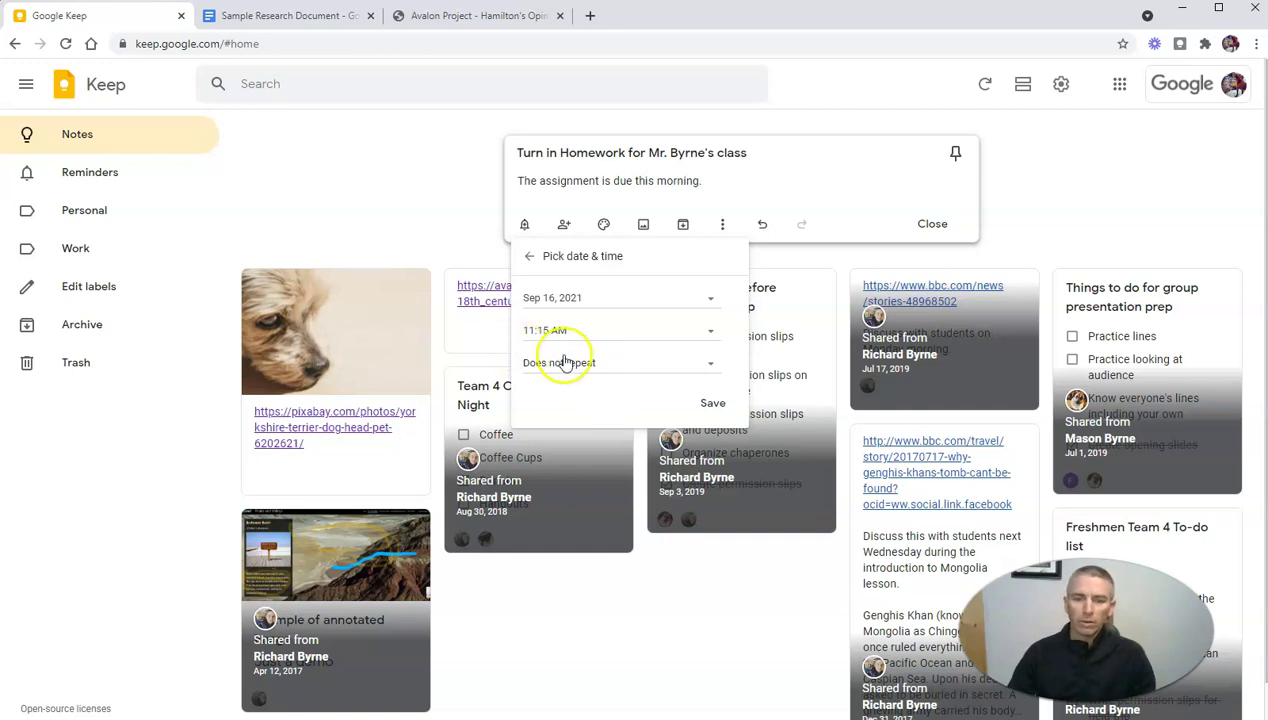
left_click(716, 404)
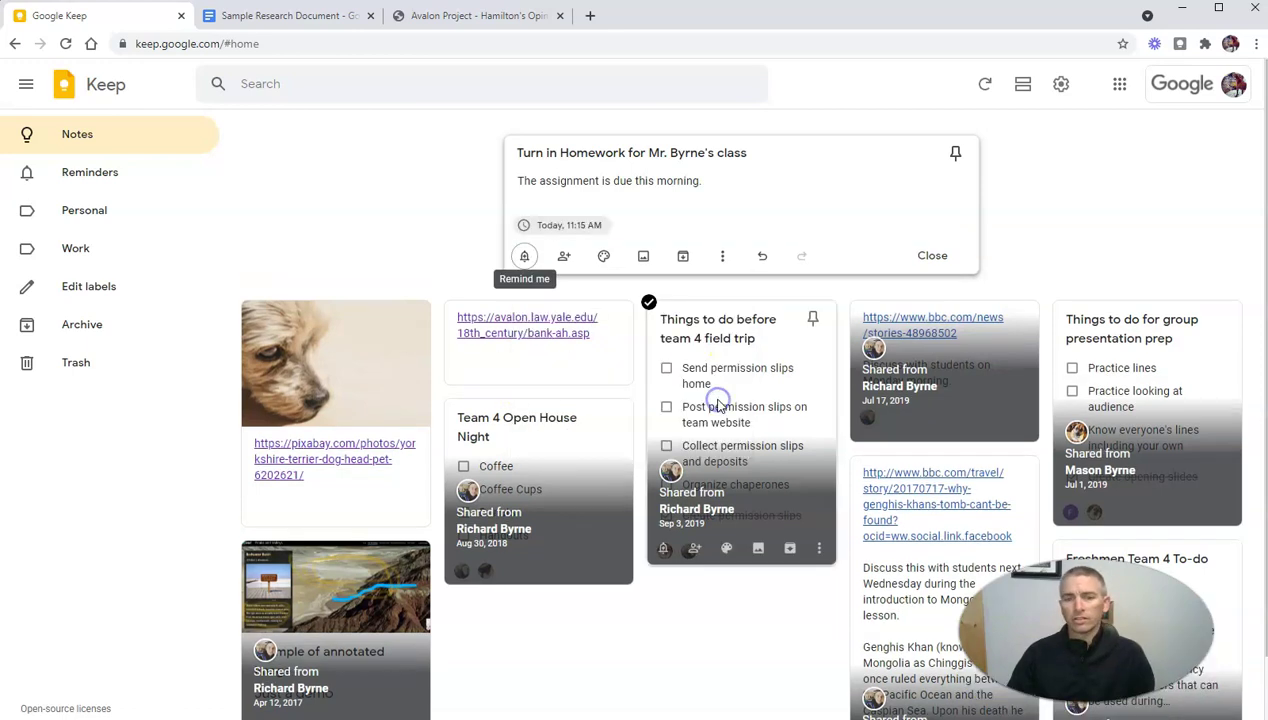
Step: Delete the note's 11:15 AM reminder and return to the list of reminder types
left_click(525, 258)
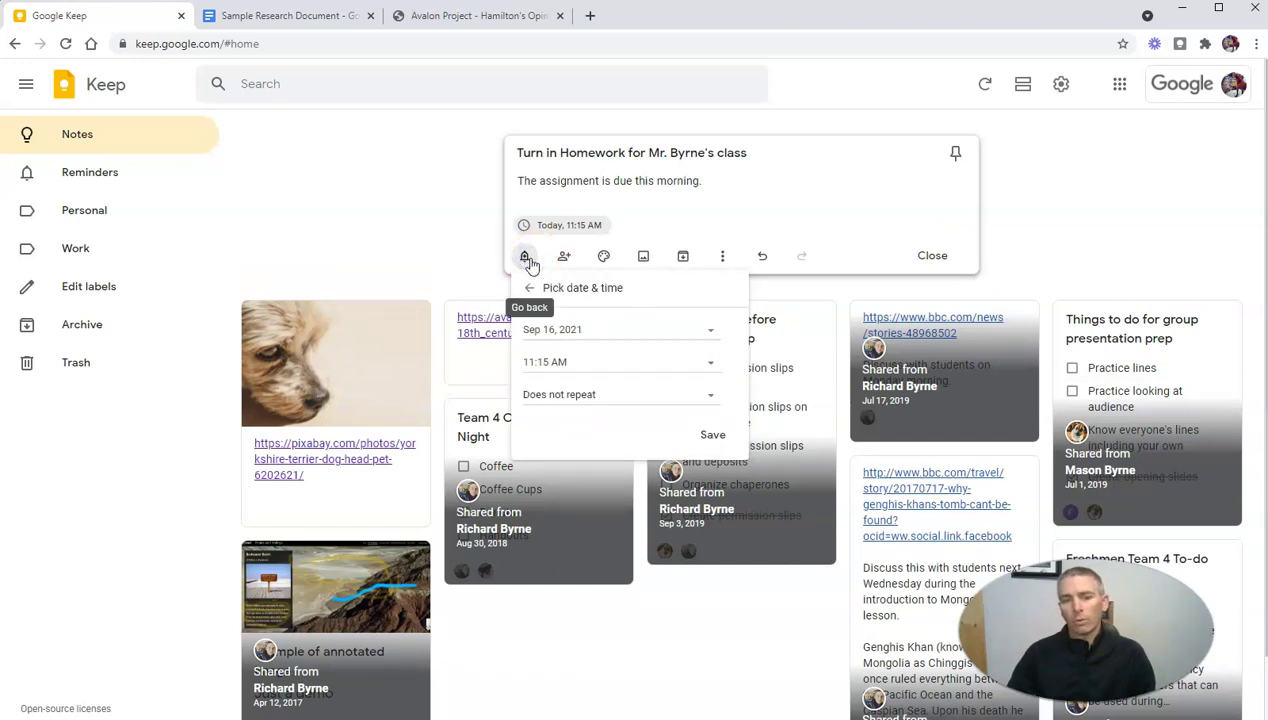
left_click(711, 432)
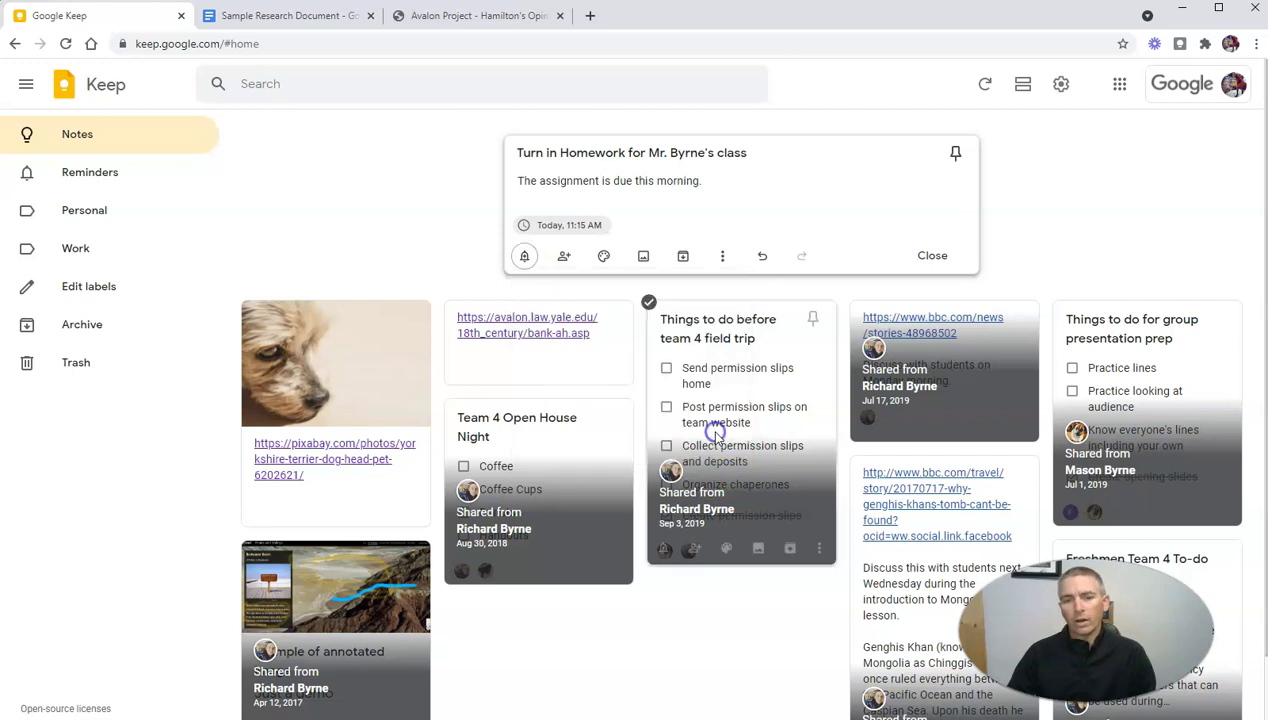
left_click(558, 225)
left_click(598, 223)
mouse_move(604, 226)
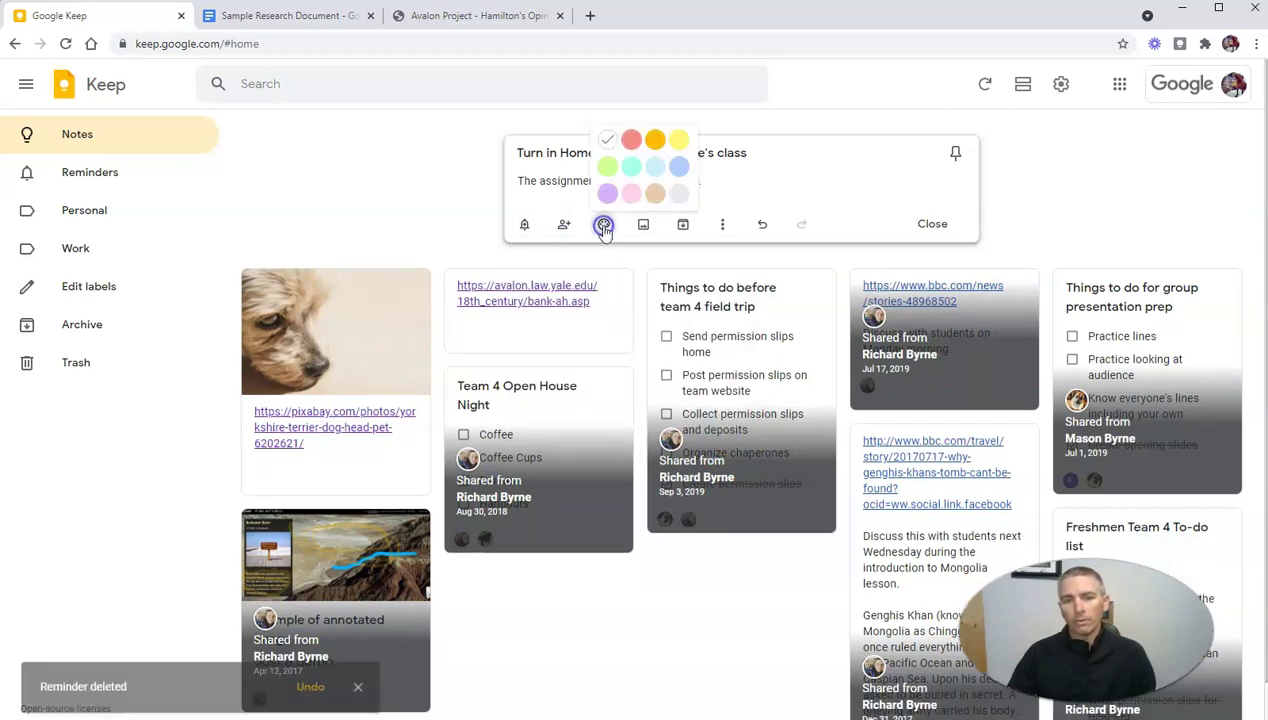
left_click(524, 226)
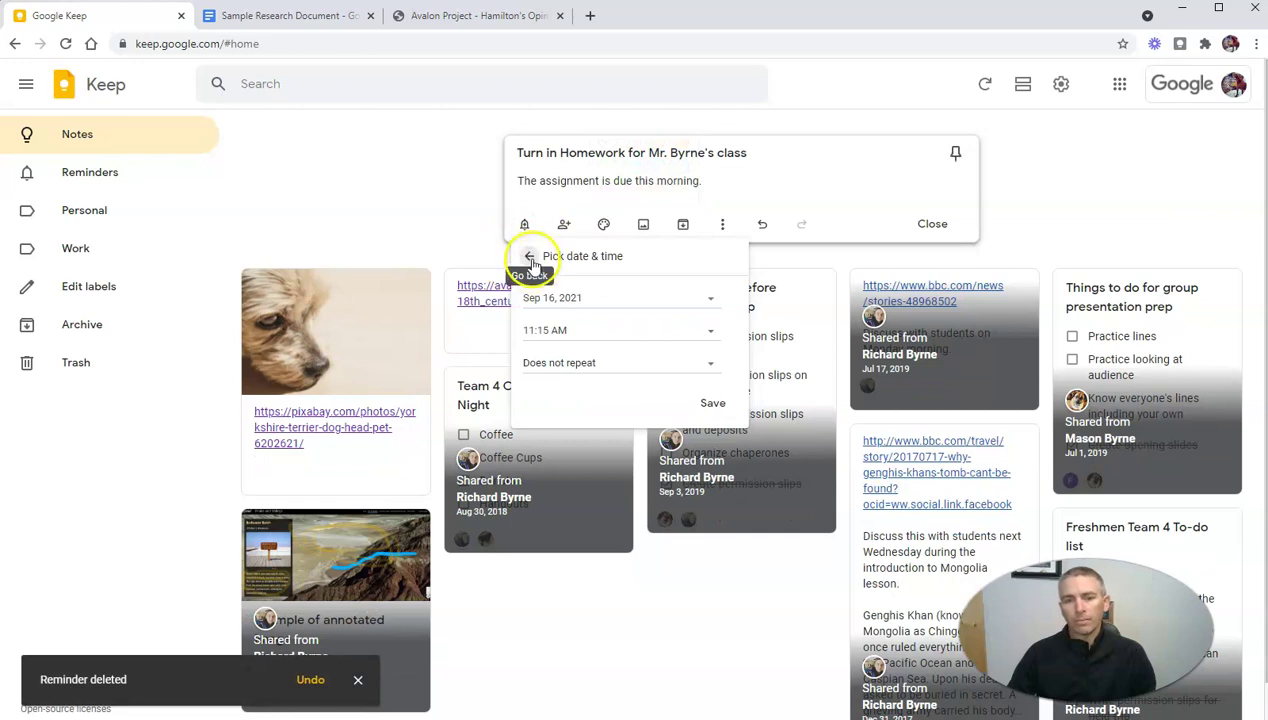
left_click(530, 258)
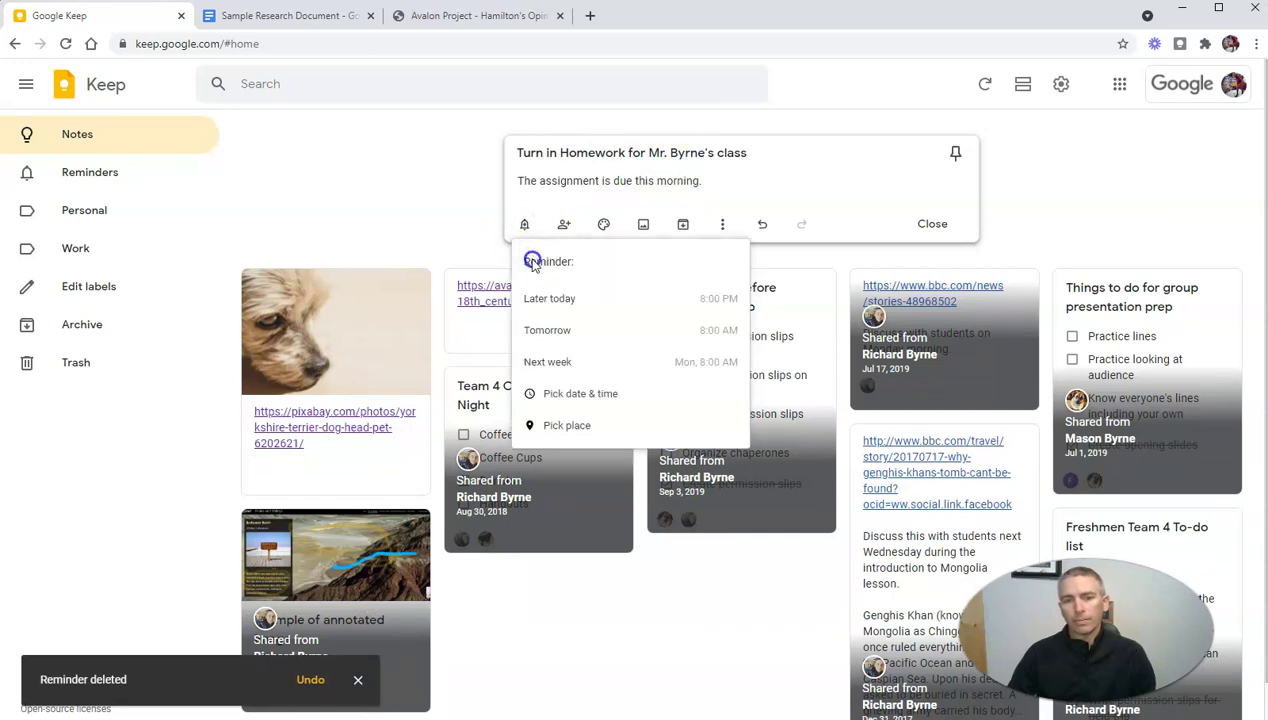
Step: Search 'Oxford H' and save Oxford Hills Comprehensive High School as the note's place reminder
left_click(577, 428)
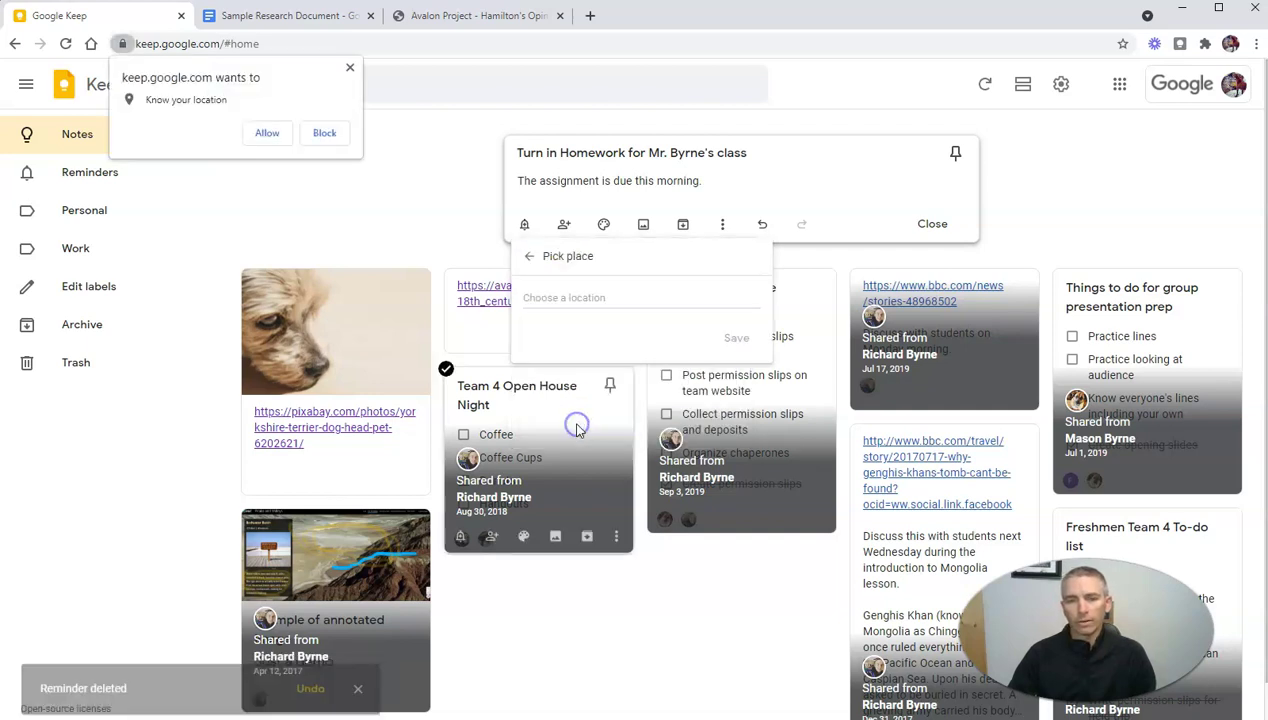
left_click(268, 133)
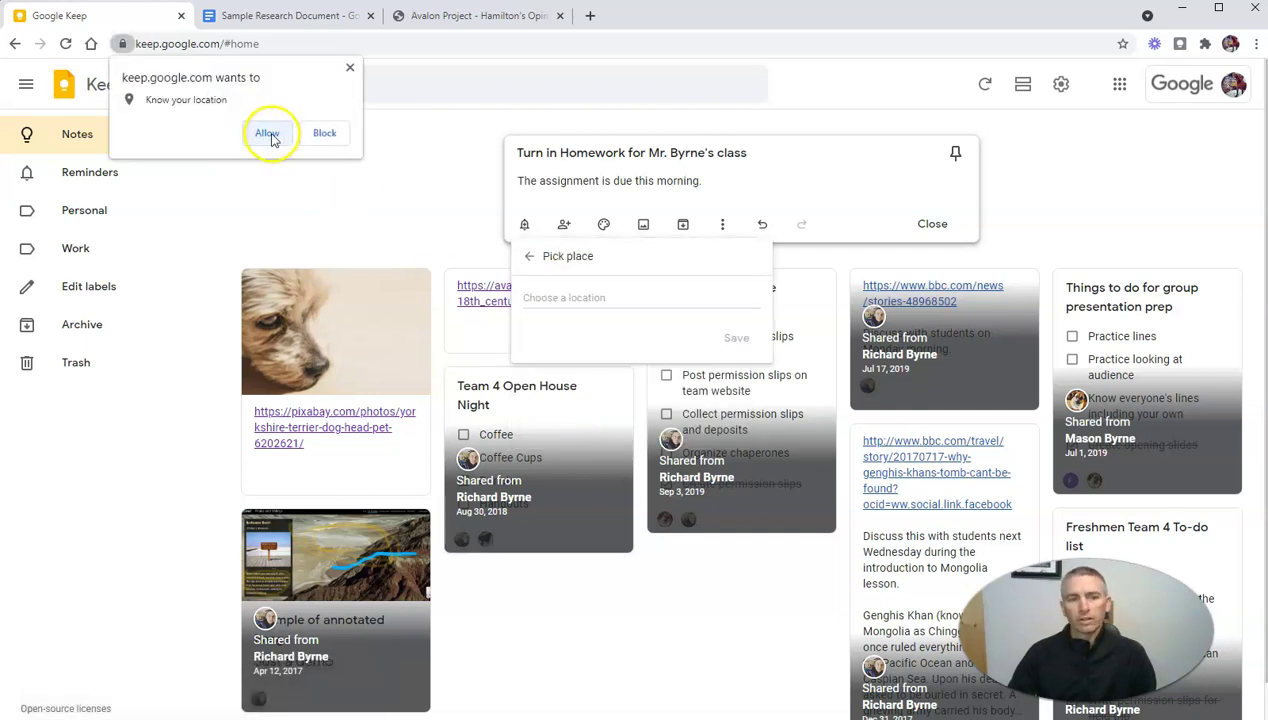
left_click(268, 135)
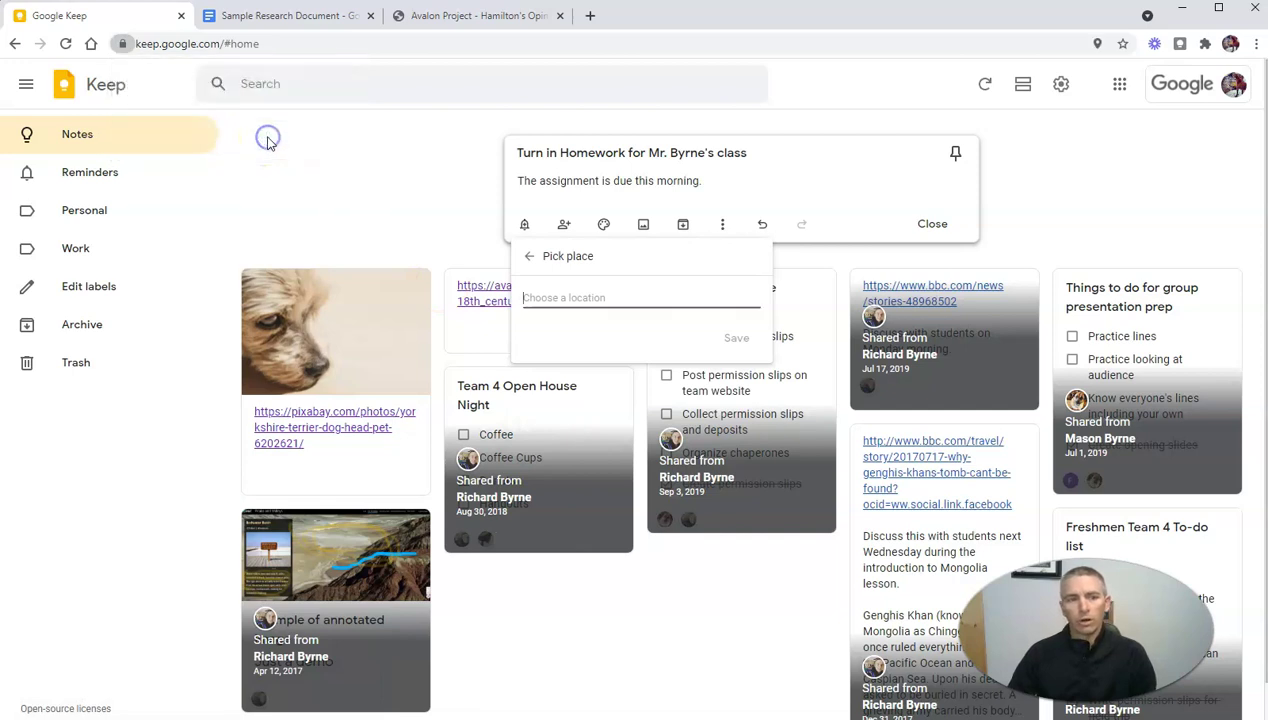
left_click(572, 292)
left_click(595, 296)
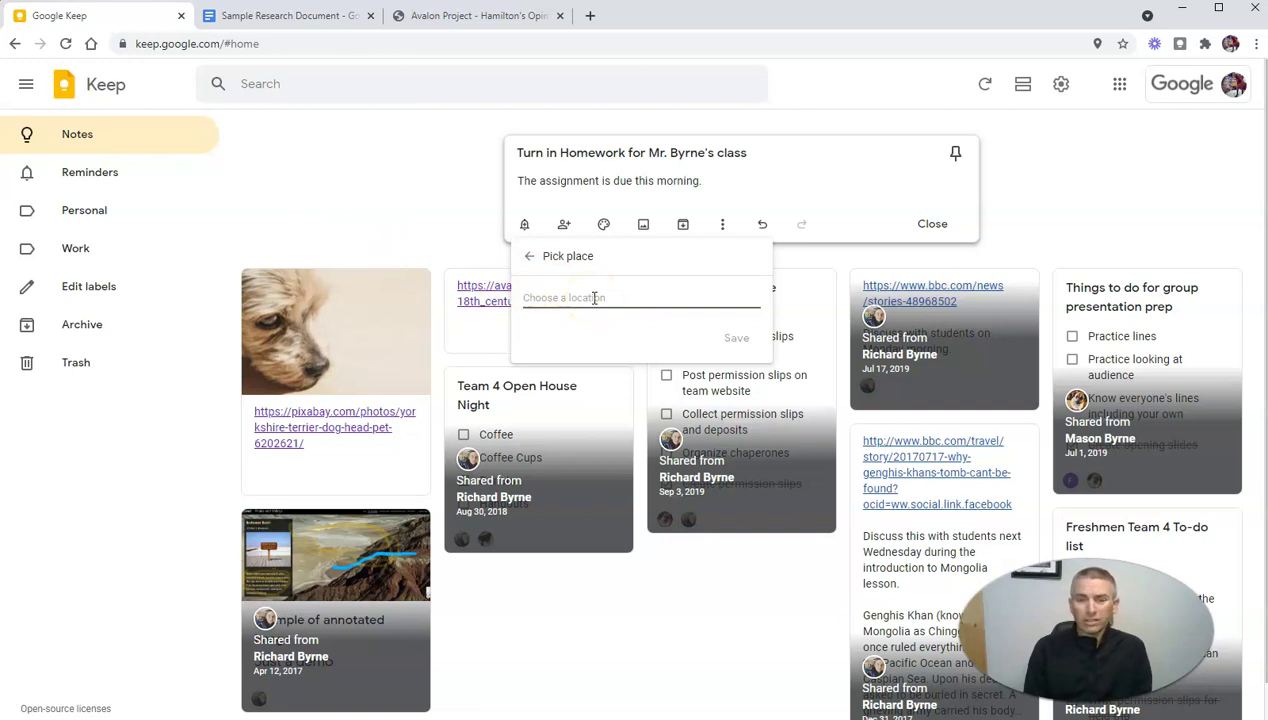
type("Oxf")
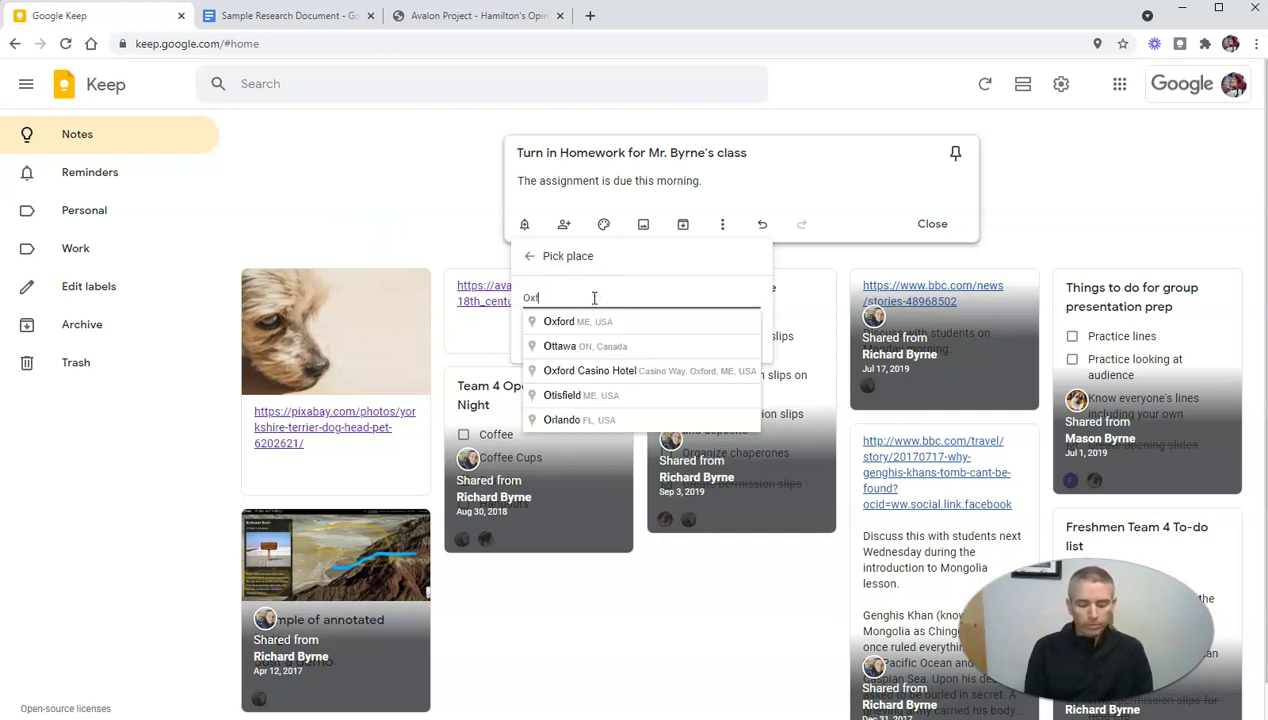
type("ord H")
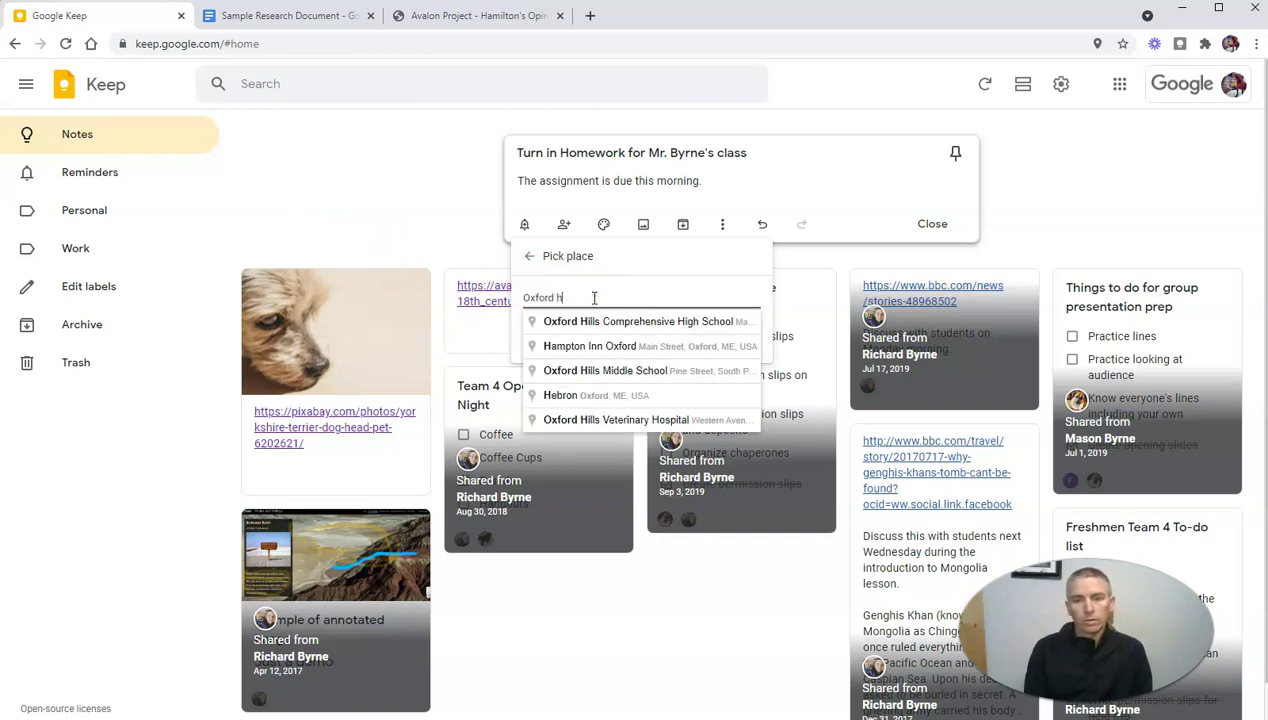
left_click(594, 319)
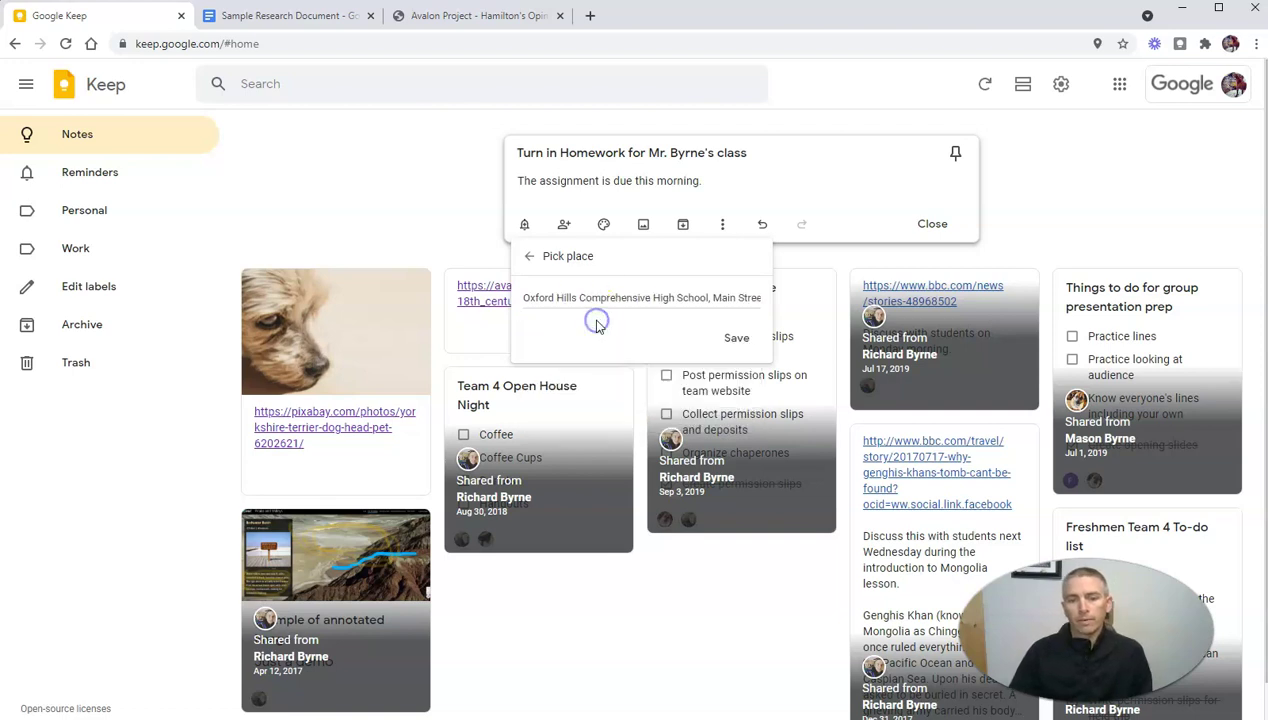
left_click(728, 342)
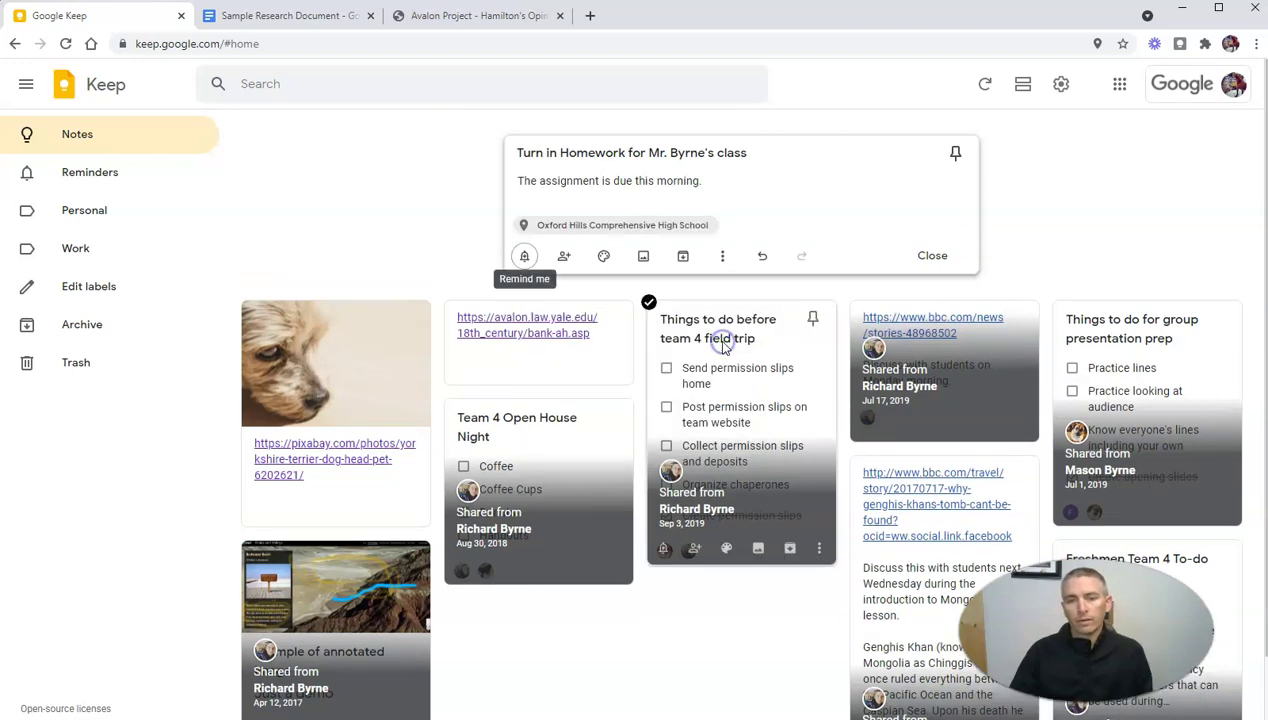
Step: Close the homework note so it is saved to the top of the notes grid
left_click(366, 240)
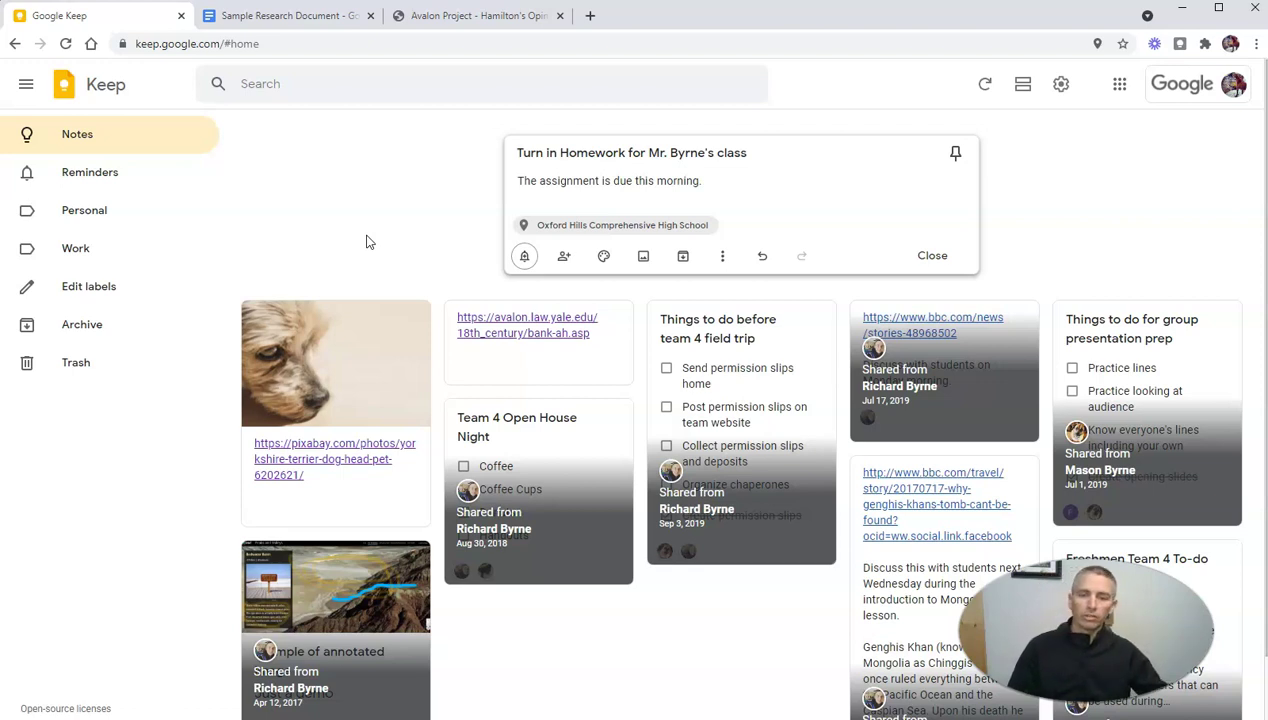
left_click(933, 258)
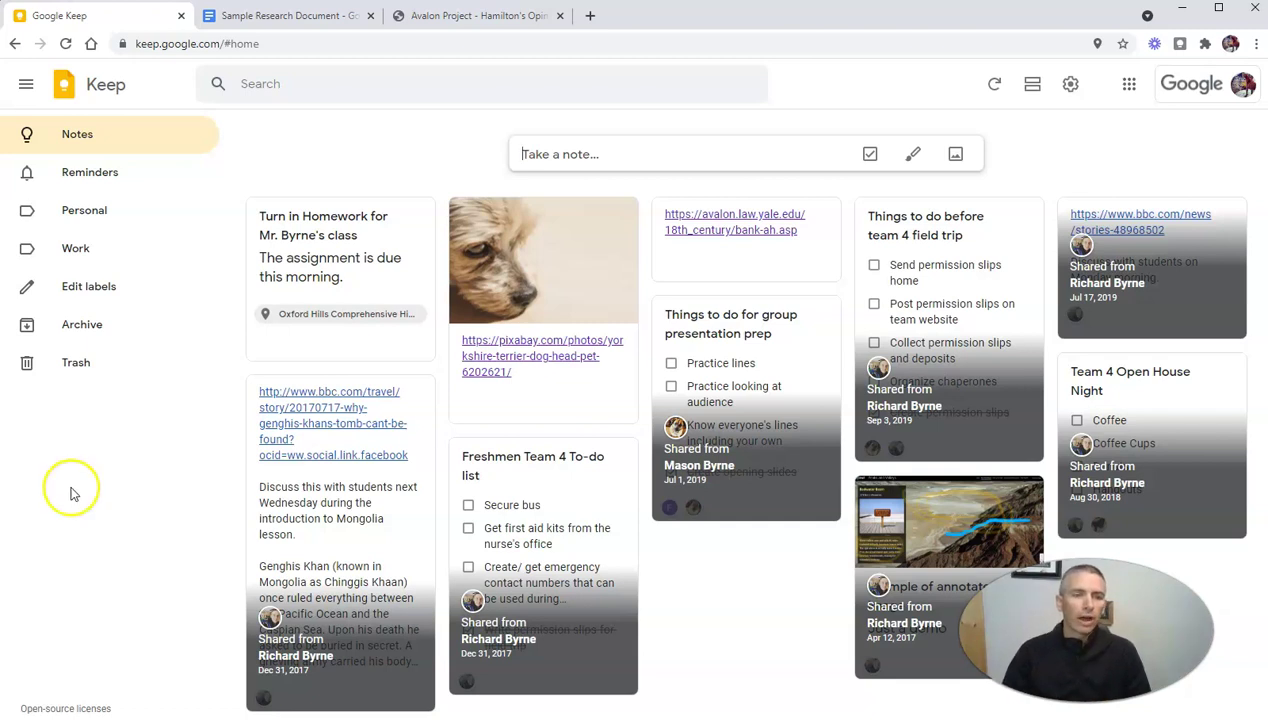
Step: Create the History and Science labels
left_click(95, 290)
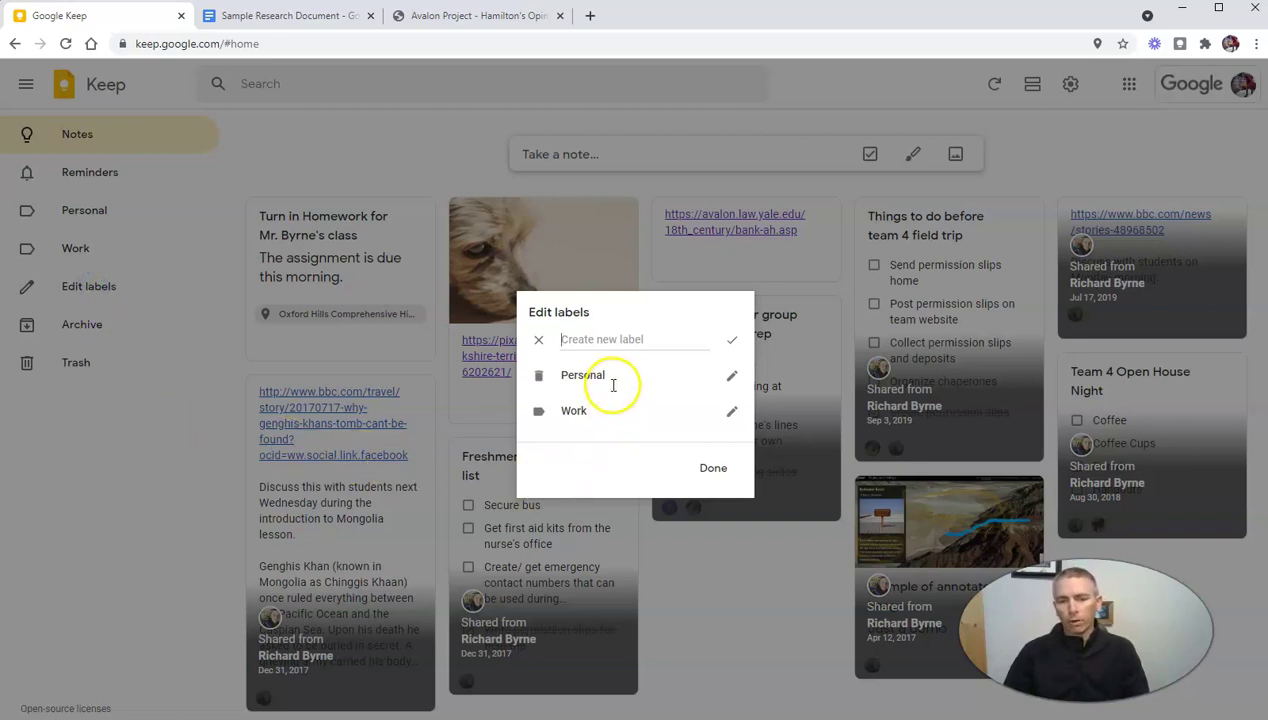
left_click(608, 338)
type("Scho")
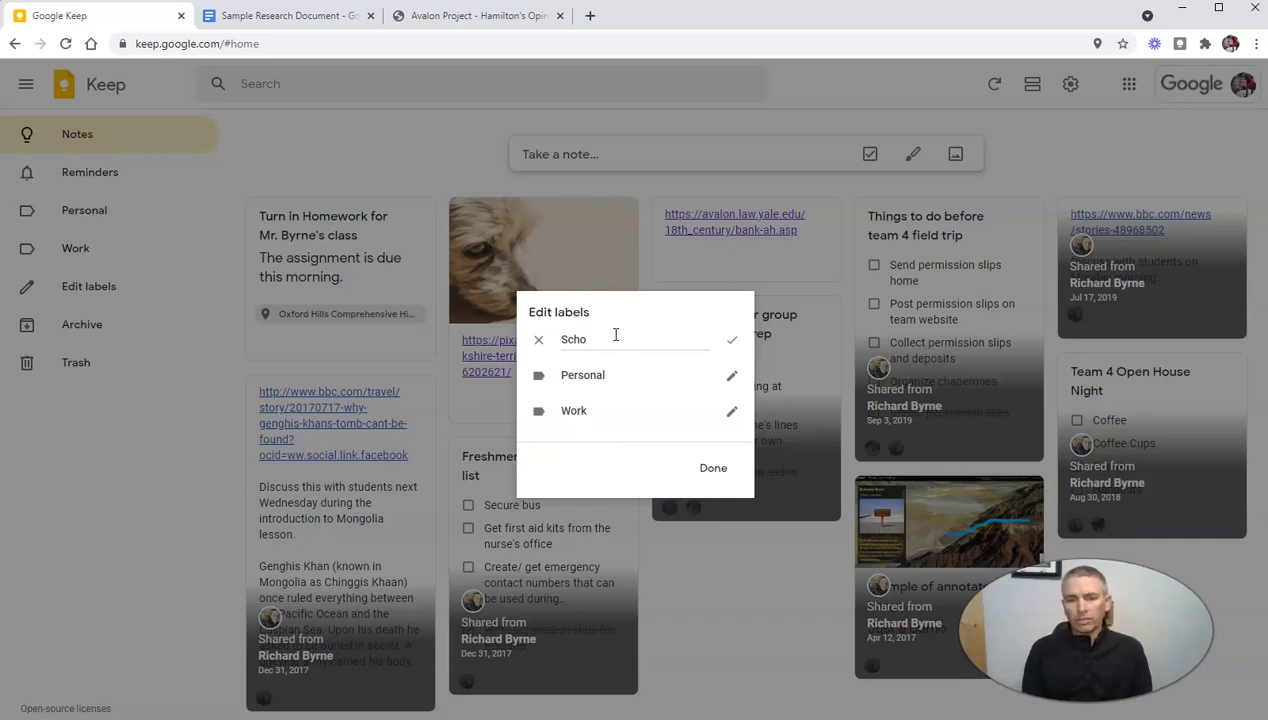
key("BackSpace")
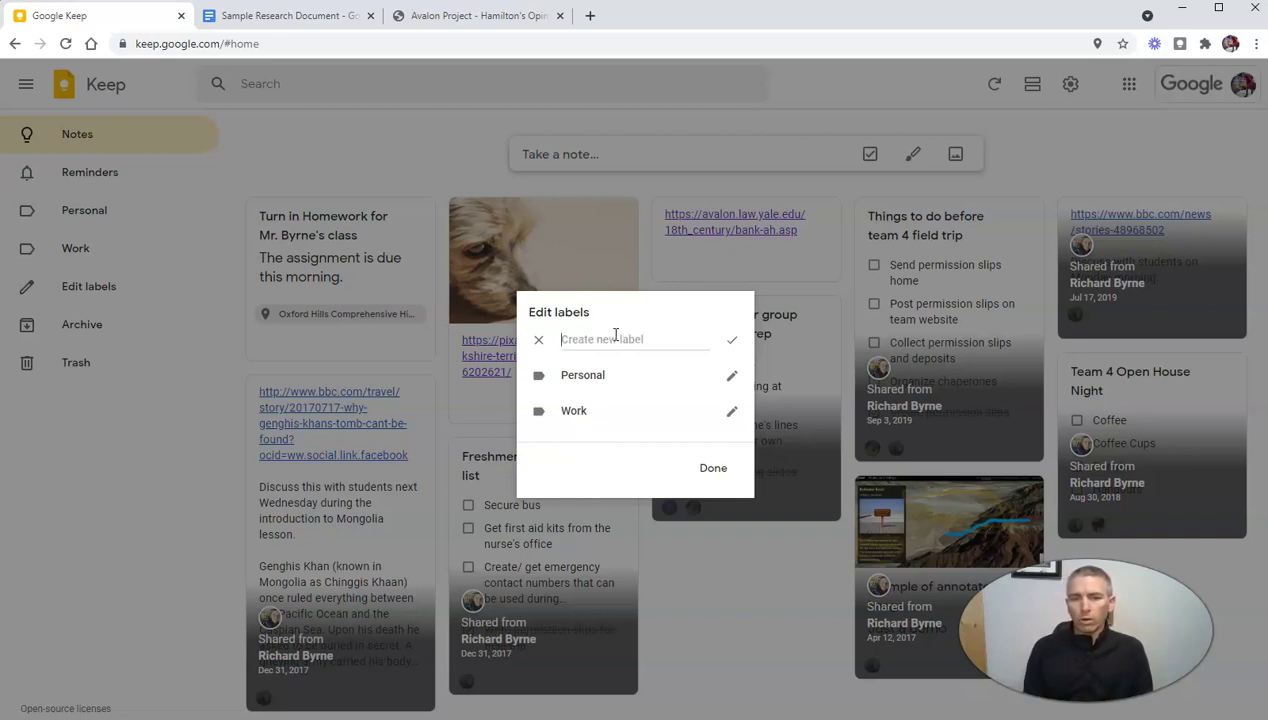
type("History")
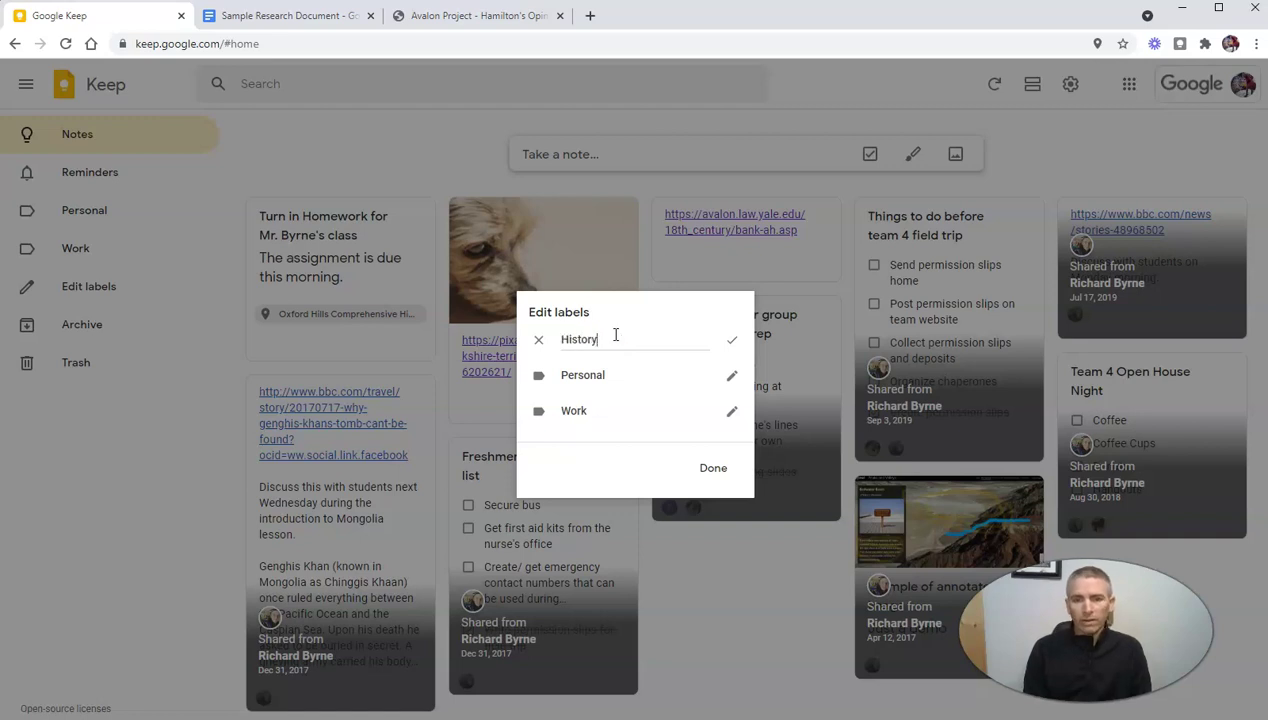
left_click(714, 469)
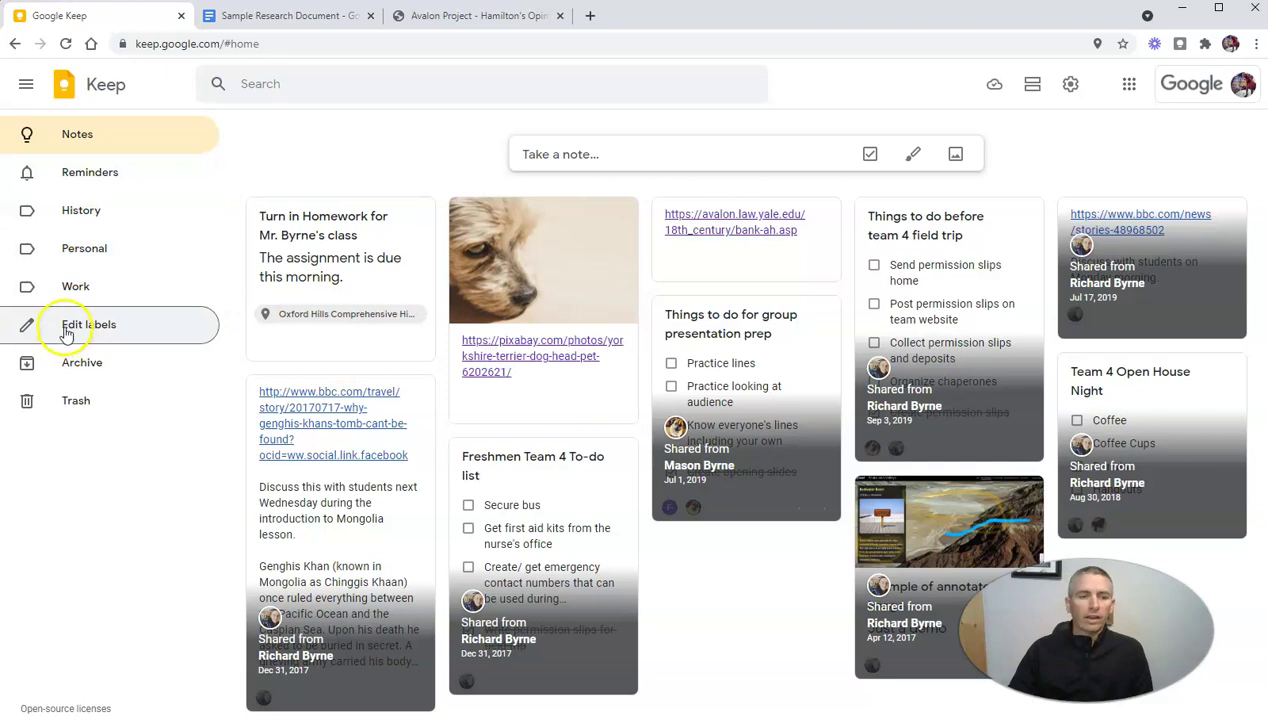
left_click(64, 326)
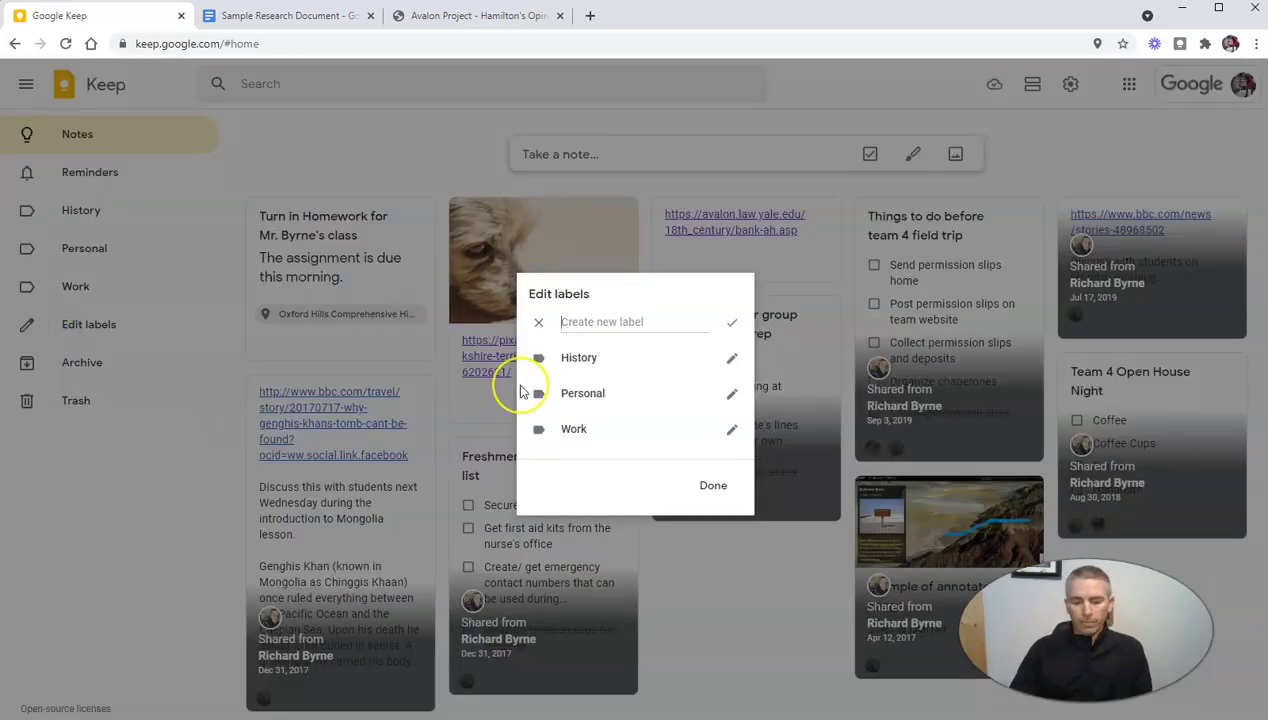
type("Science")
left_click(714, 486)
Step: Create the Math label and begin a 'Language' label
left_click(90, 362)
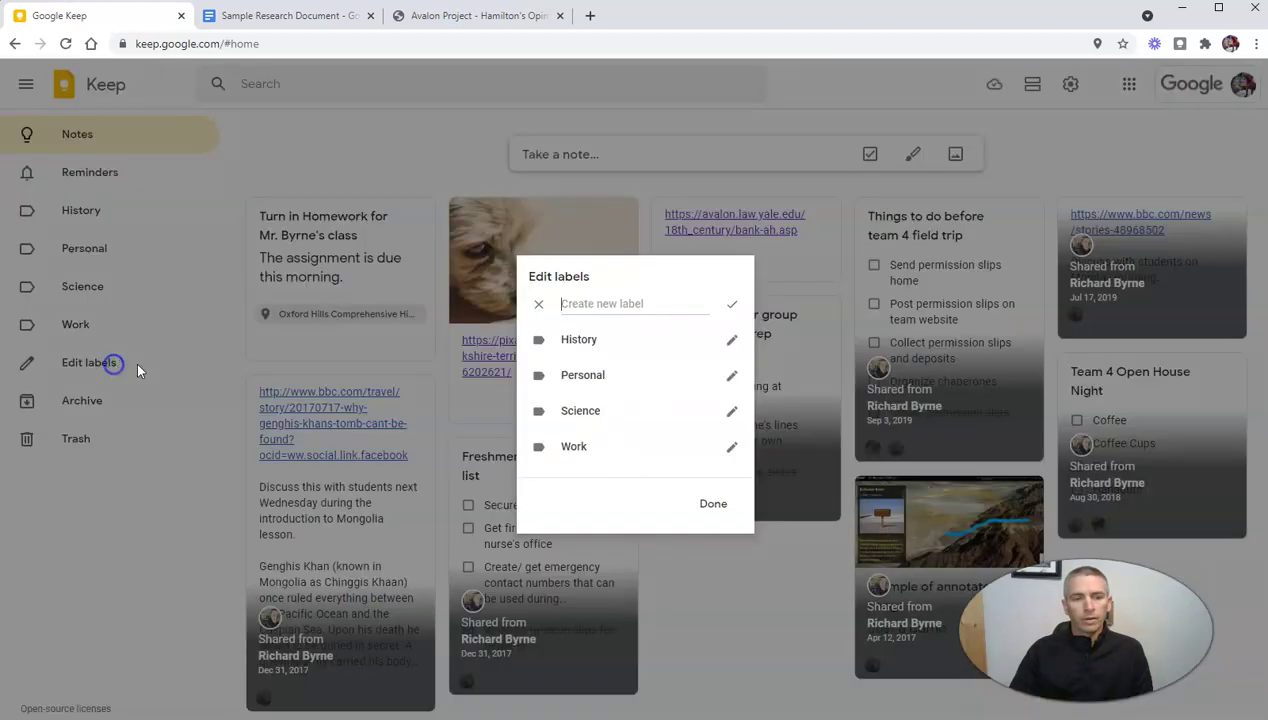
type("Math")
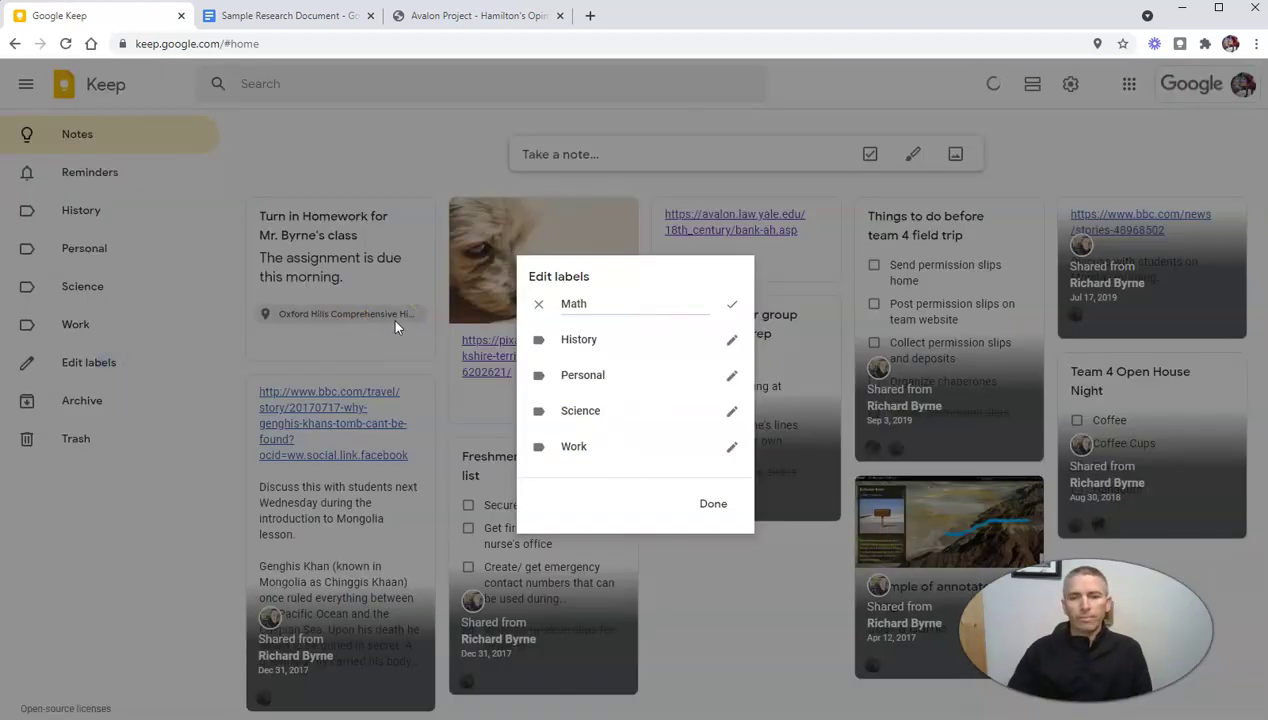
left_click(722, 505)
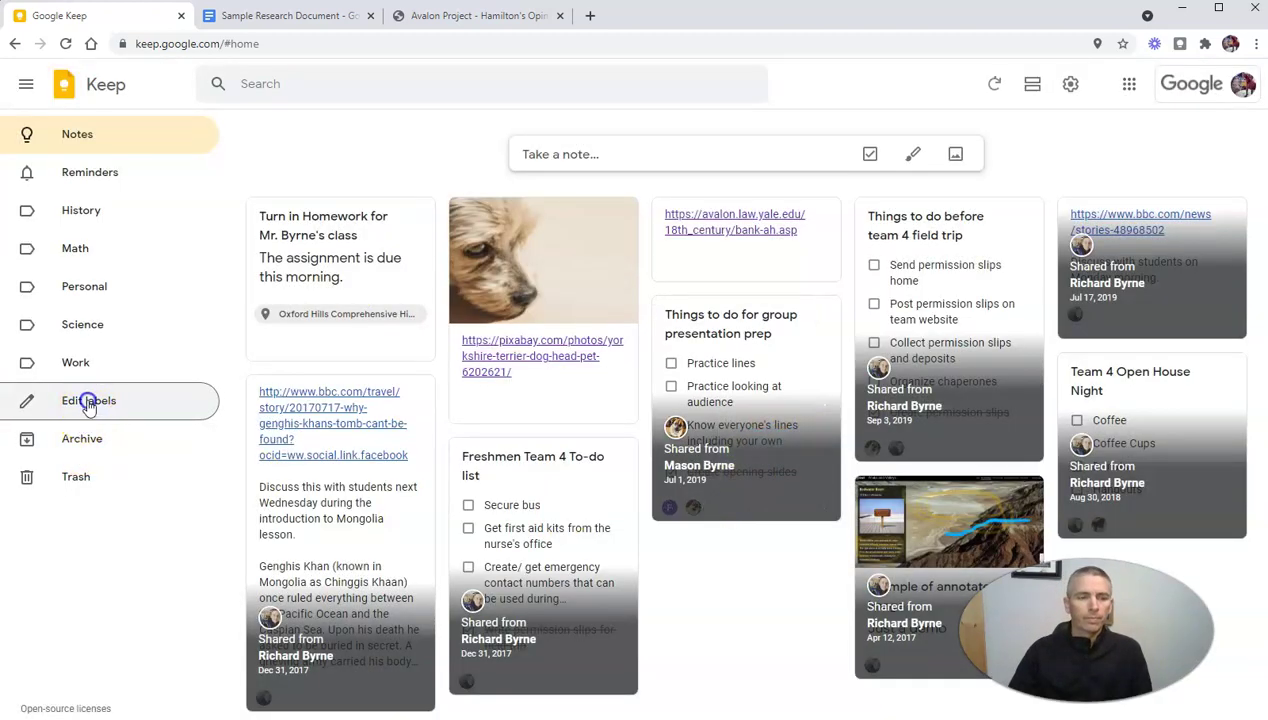
left_click(88, 401)
type("Language")
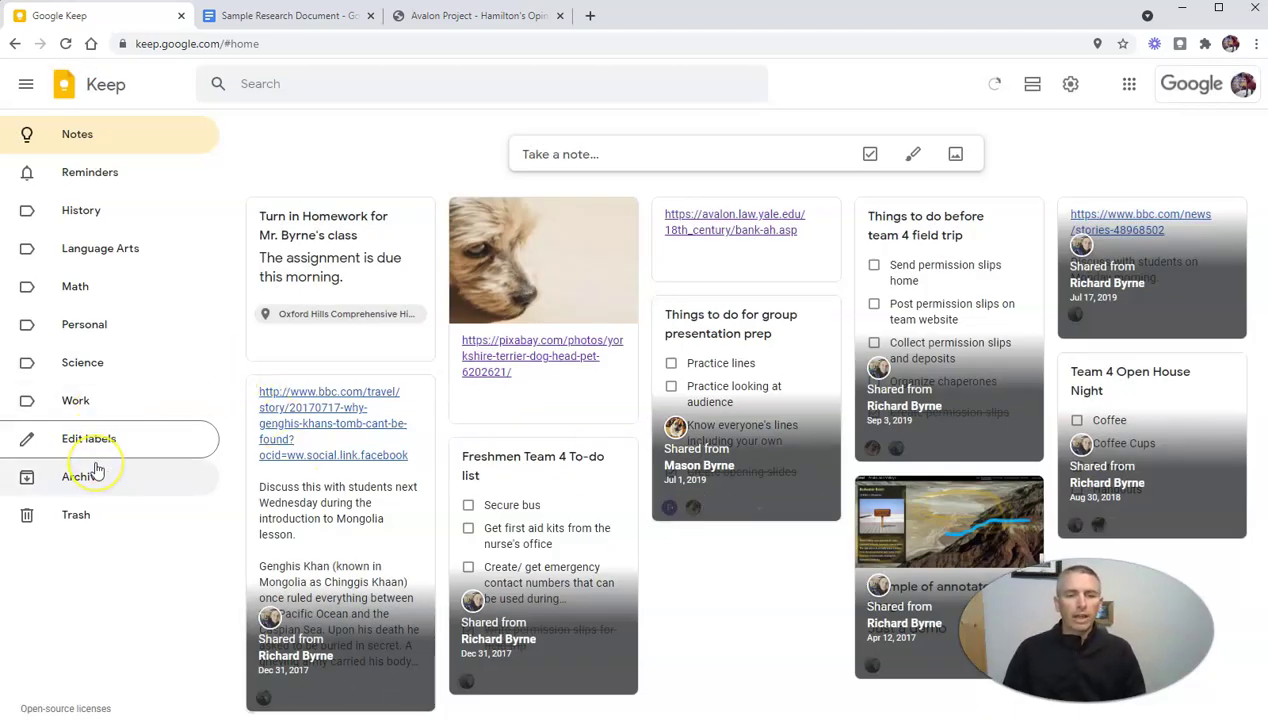
mouse_move(334, 290)
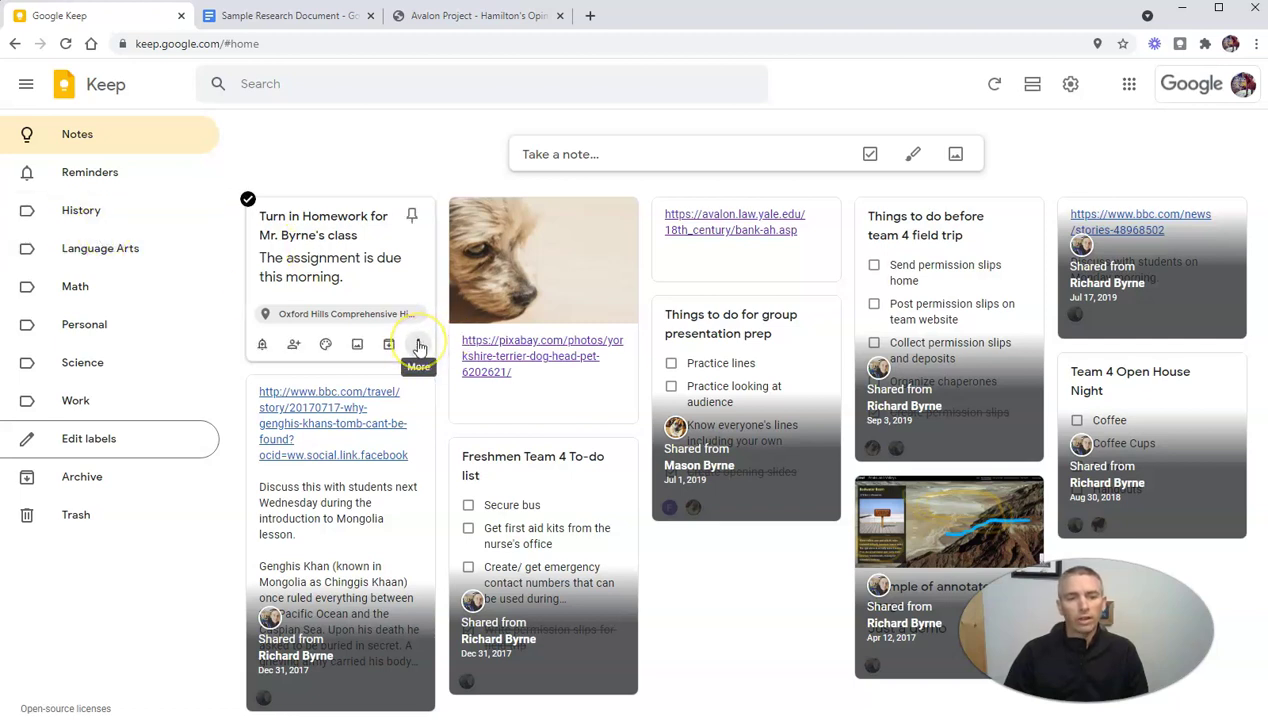
Step: Label the homework note History, check the History filter, then return to all notes
left_click(419, 344)
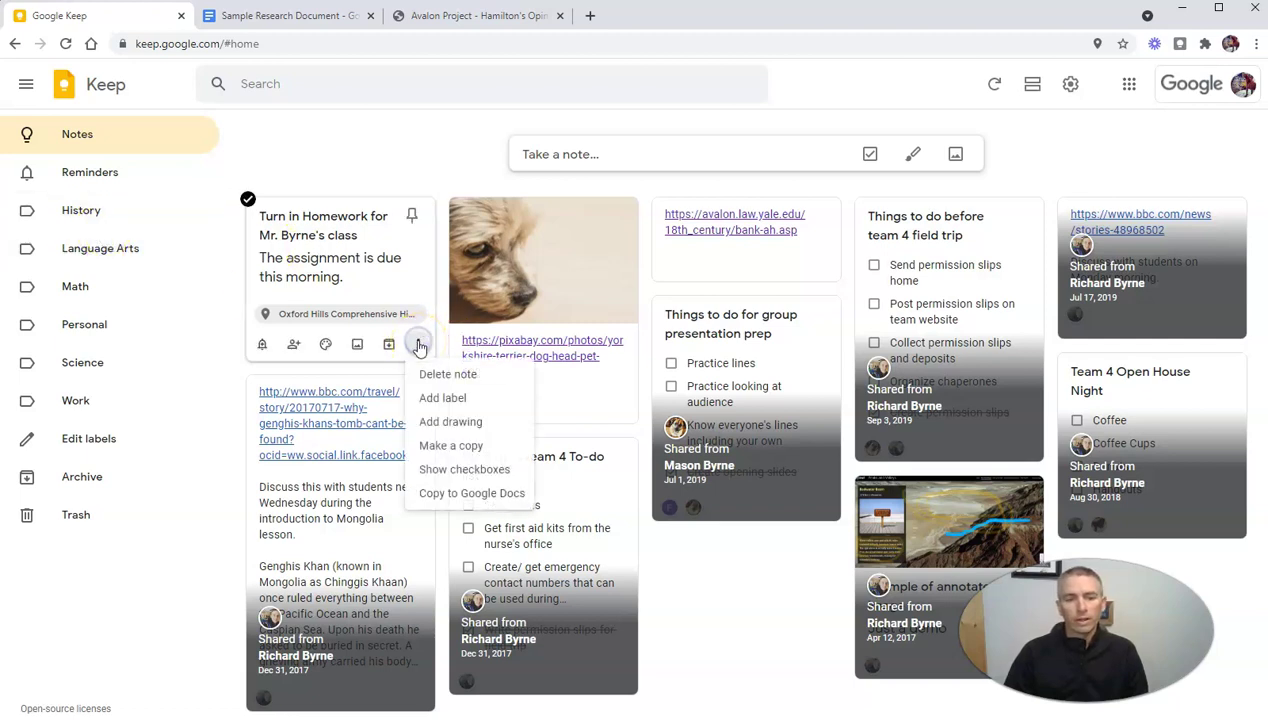
left_click(442, 398)
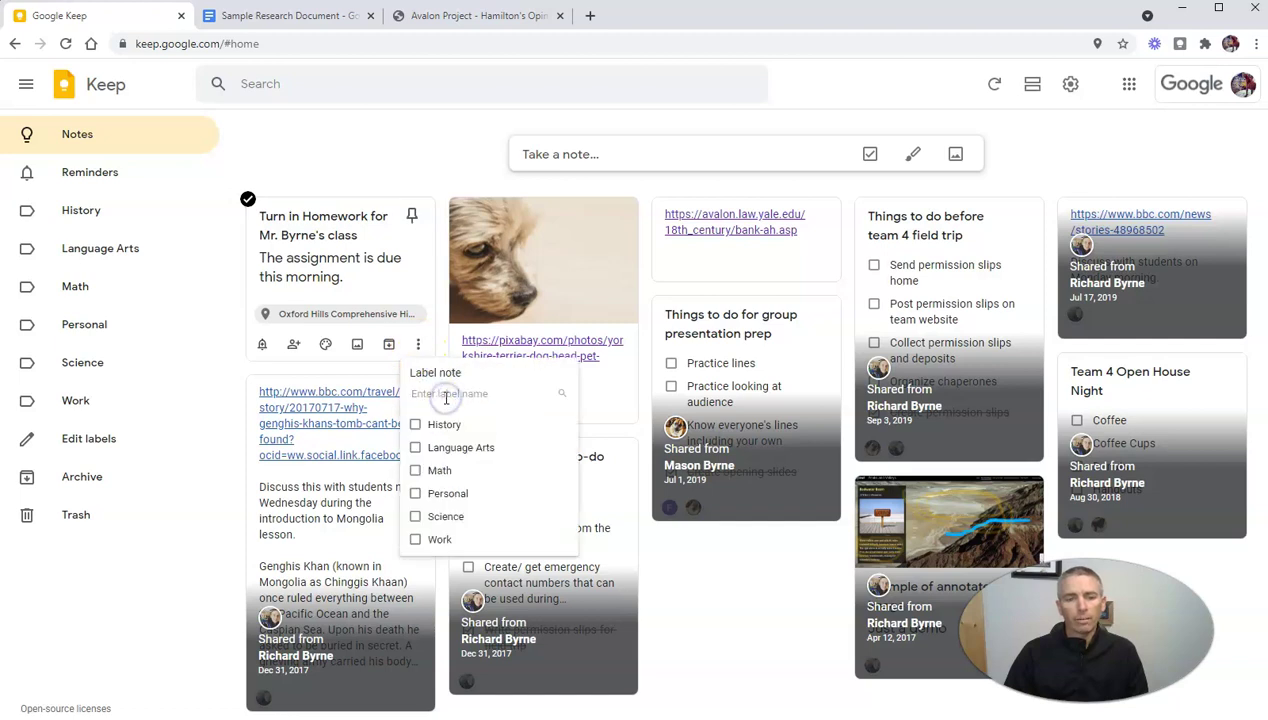
left_click(429, 428)
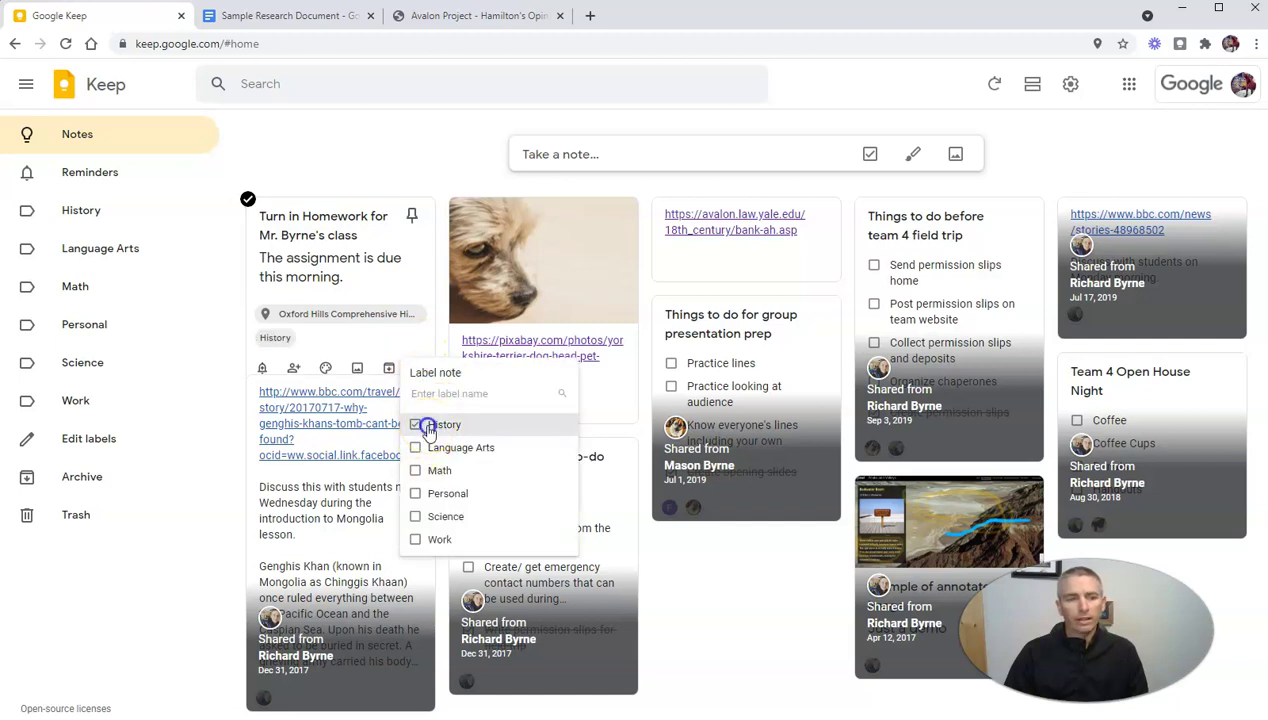
left_click(82, 214)
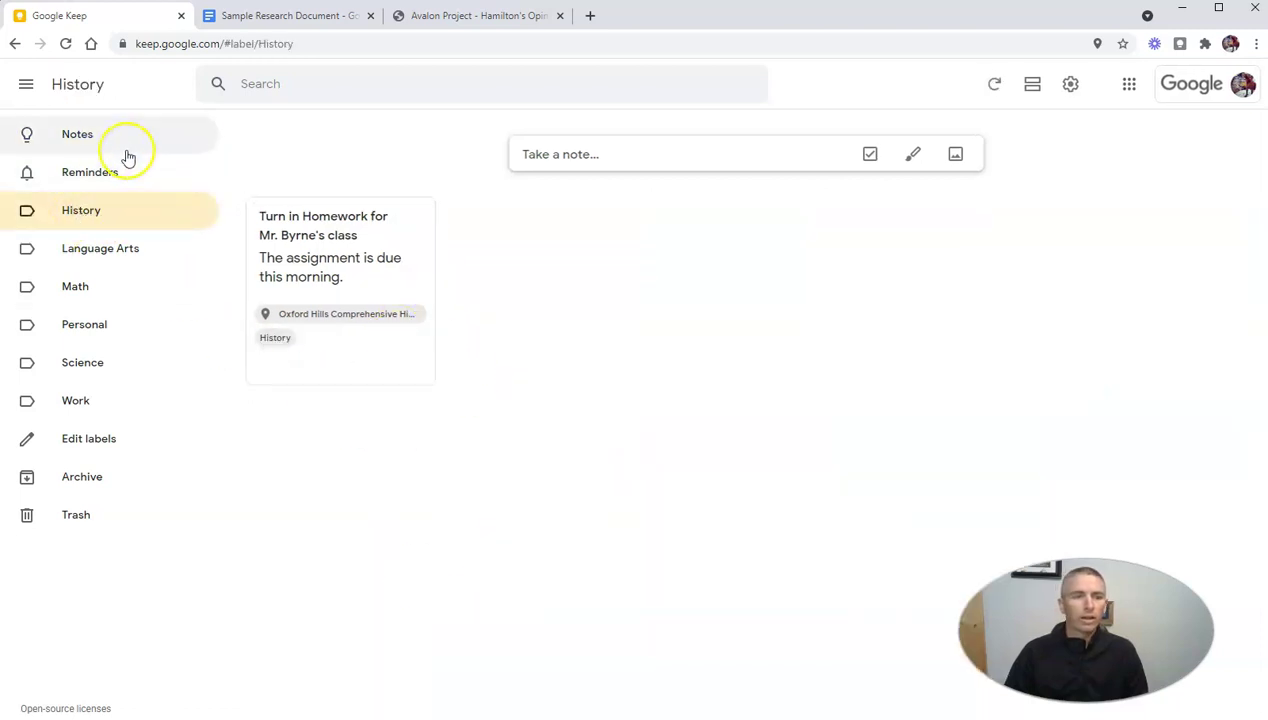
left_click(97, 138)
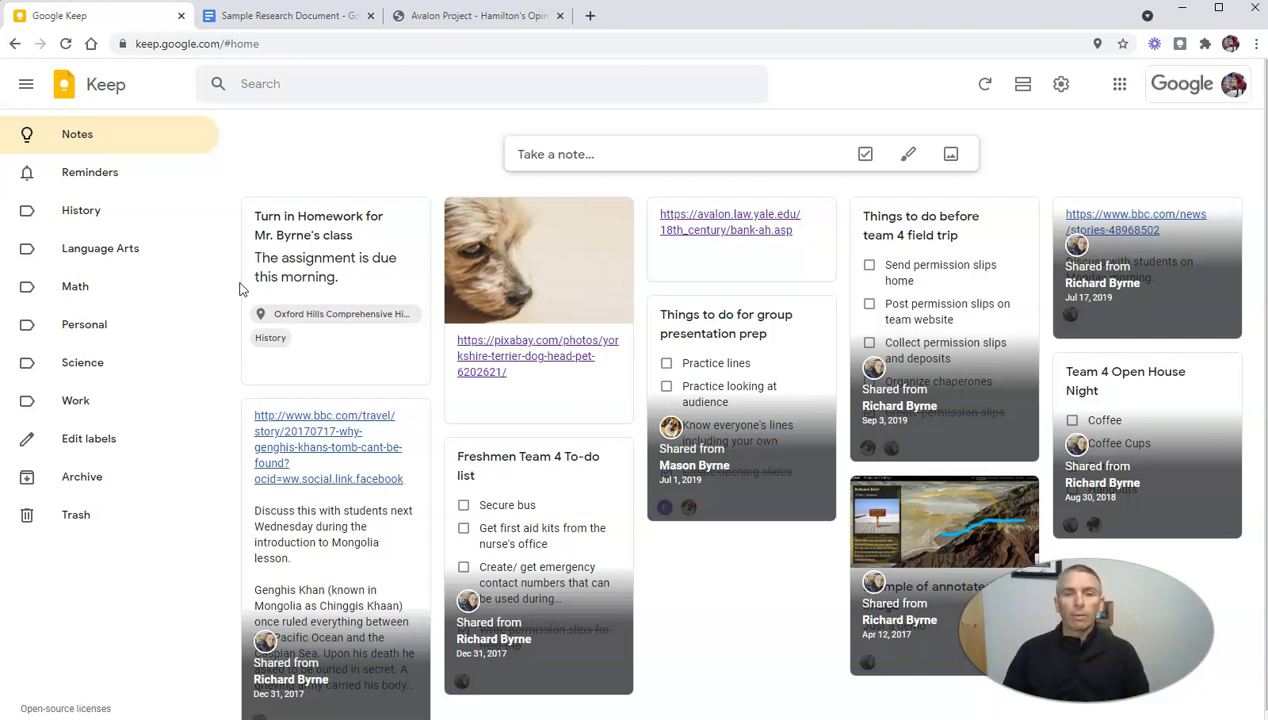
left_click(307, 300)
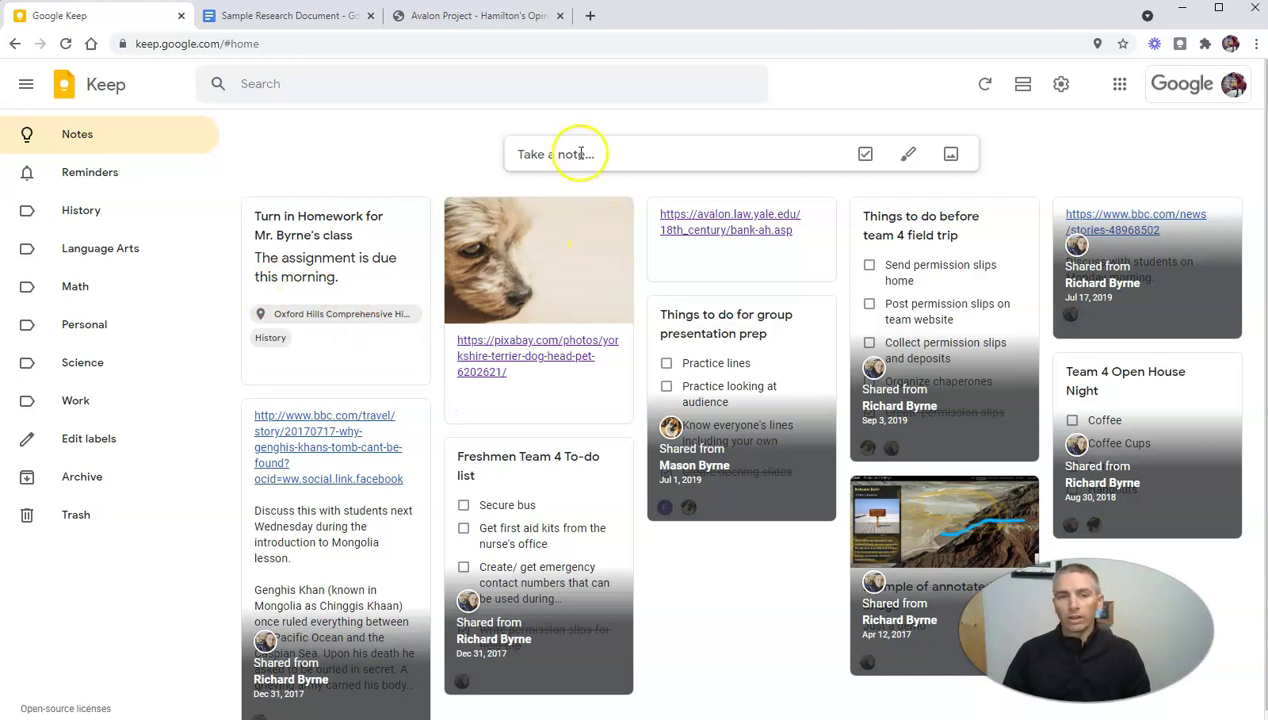
Step: Copy the Avalon page URL into a new note titled 'Ham…' and save it
left_click(459, 15)
left_click(452, 44)
key("ctrl+c")
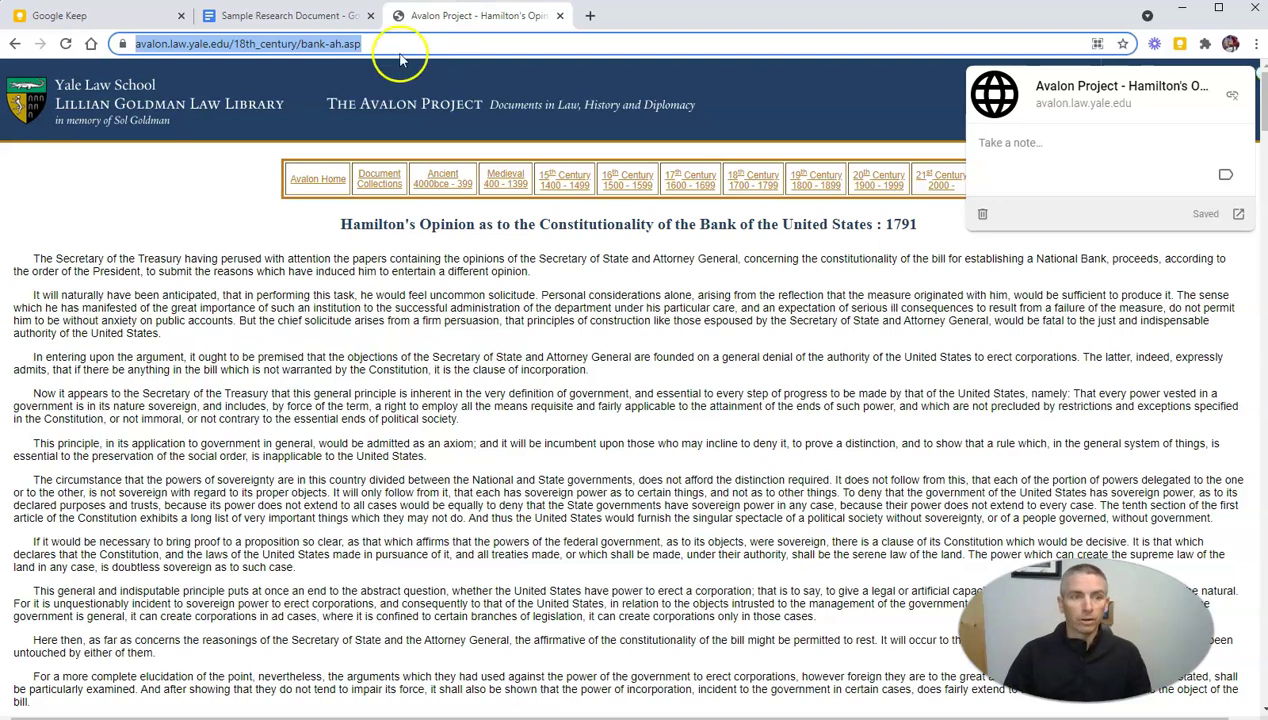
left_click(57, 17)
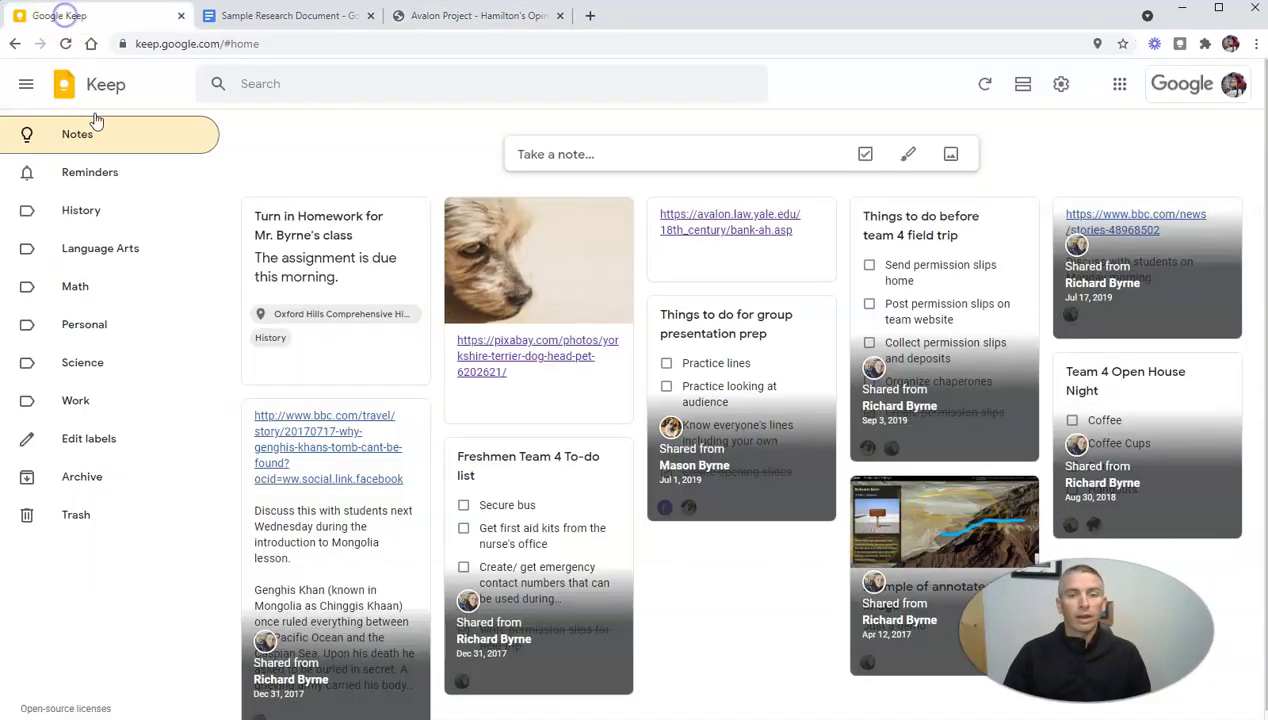
left_click(697, 155)
left_click(611, 148)
type("Hamilton's Opinion....")
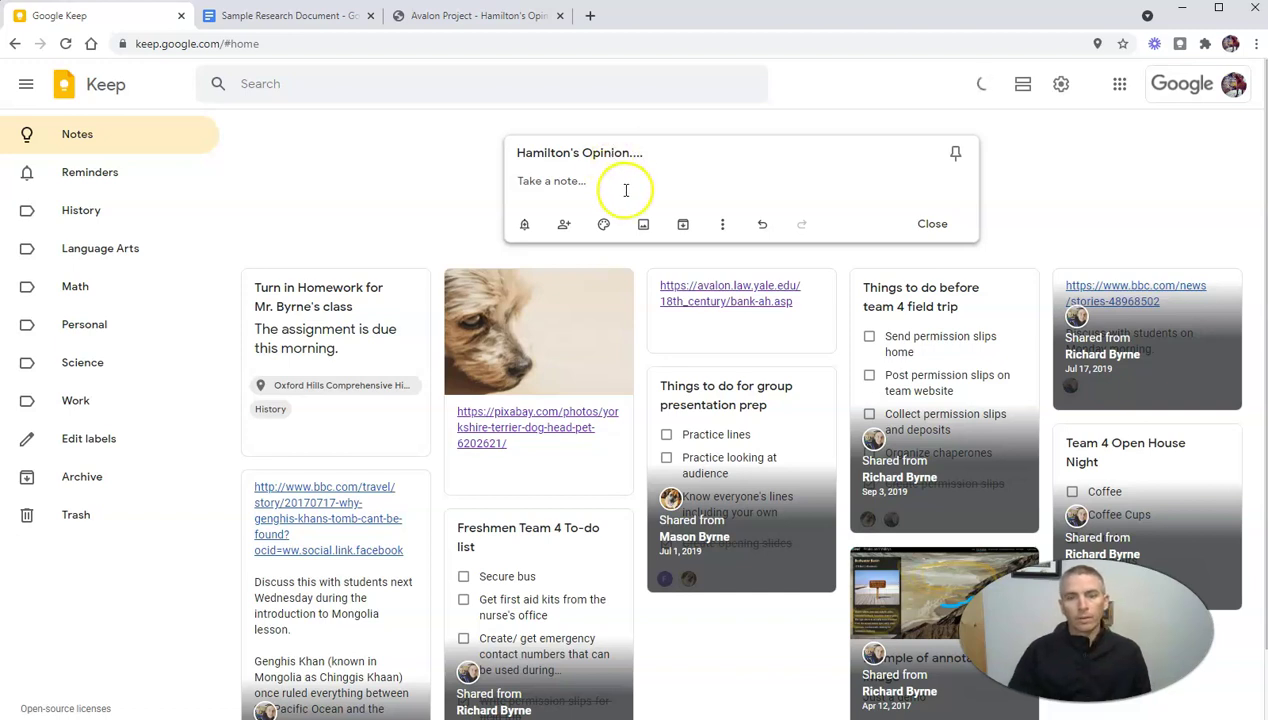
left_click(622, 190)
key("ctrl+v")
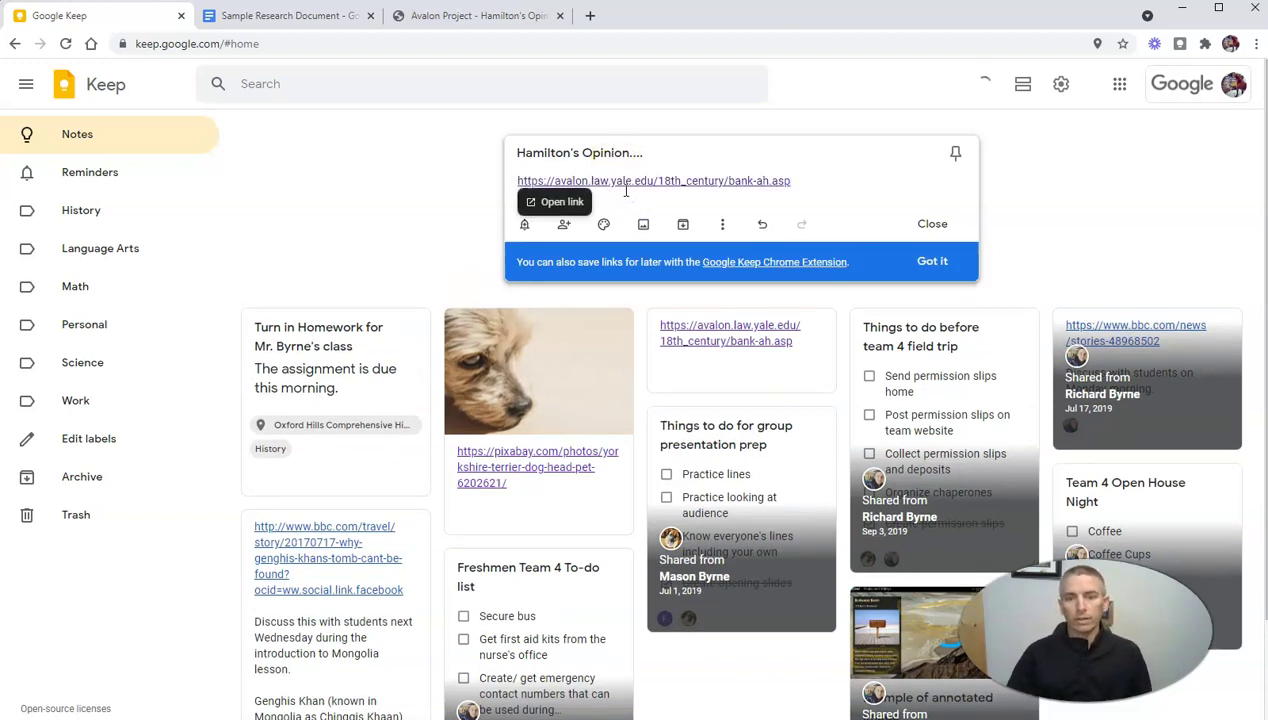
left_click(934, 259)
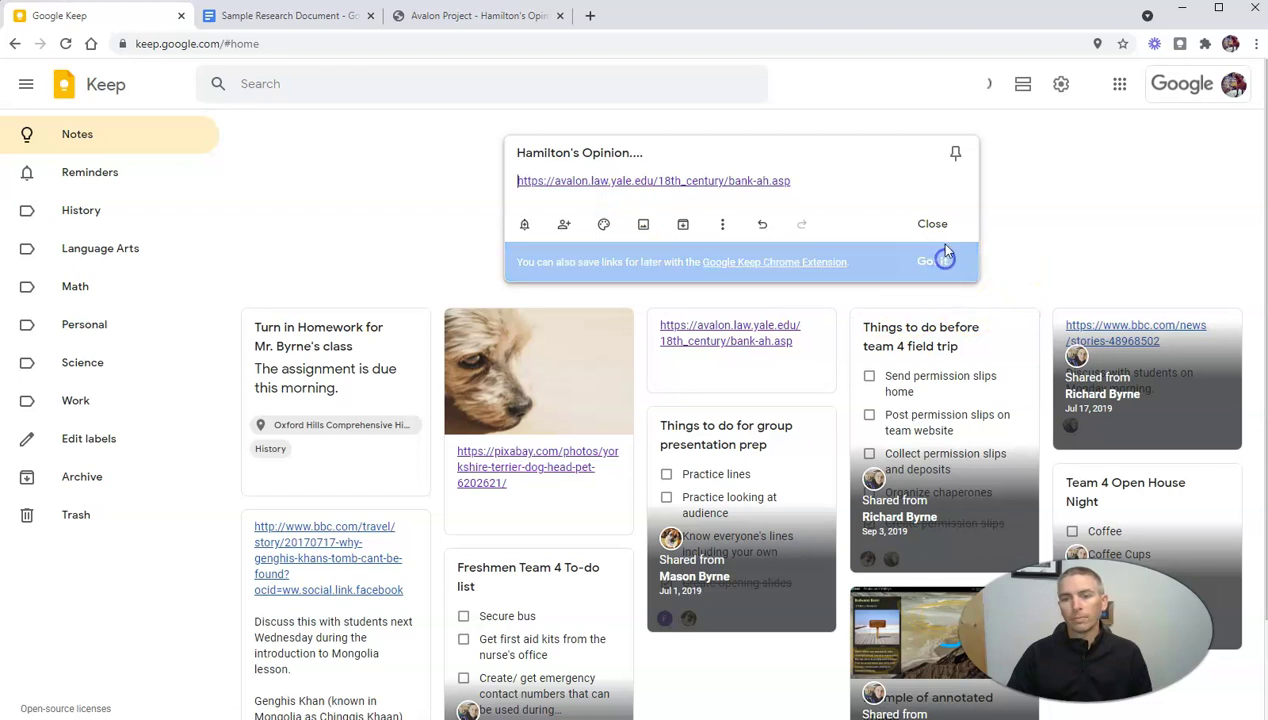
left_click(932, 226)
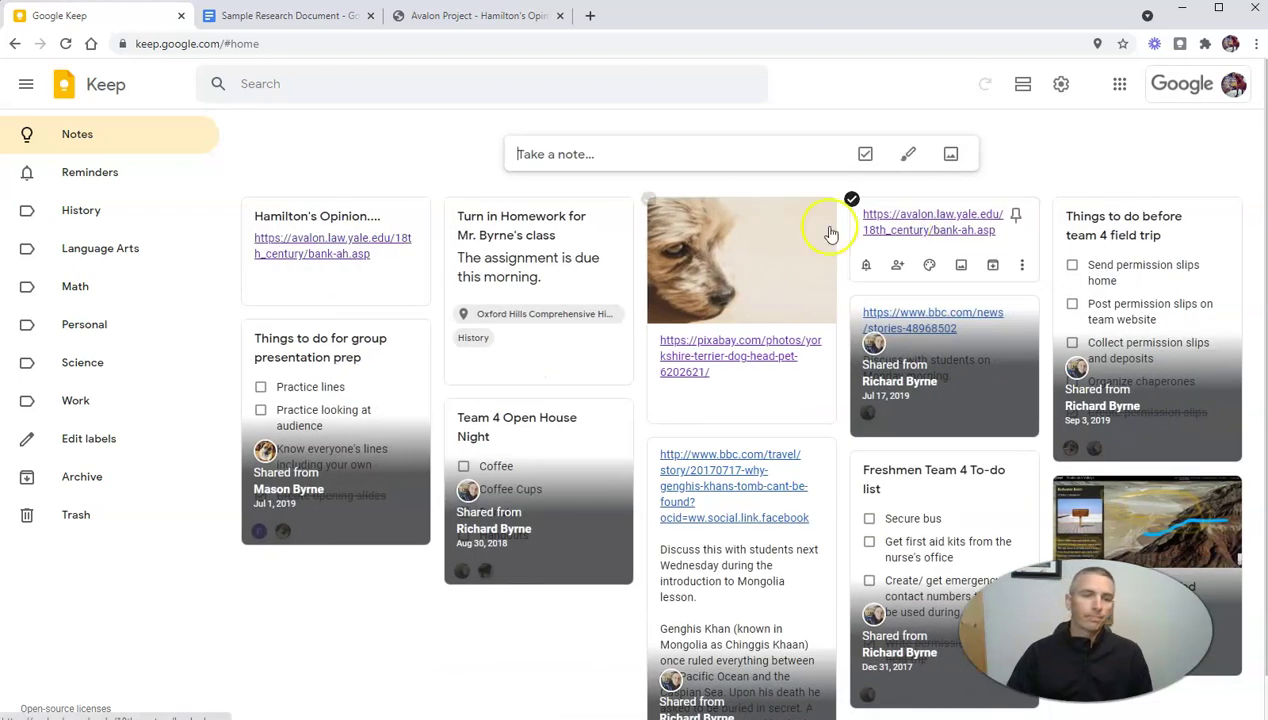
Step: Label the Hamilton's Opinion note History and return to the Avalon page
left_click(413, 289)
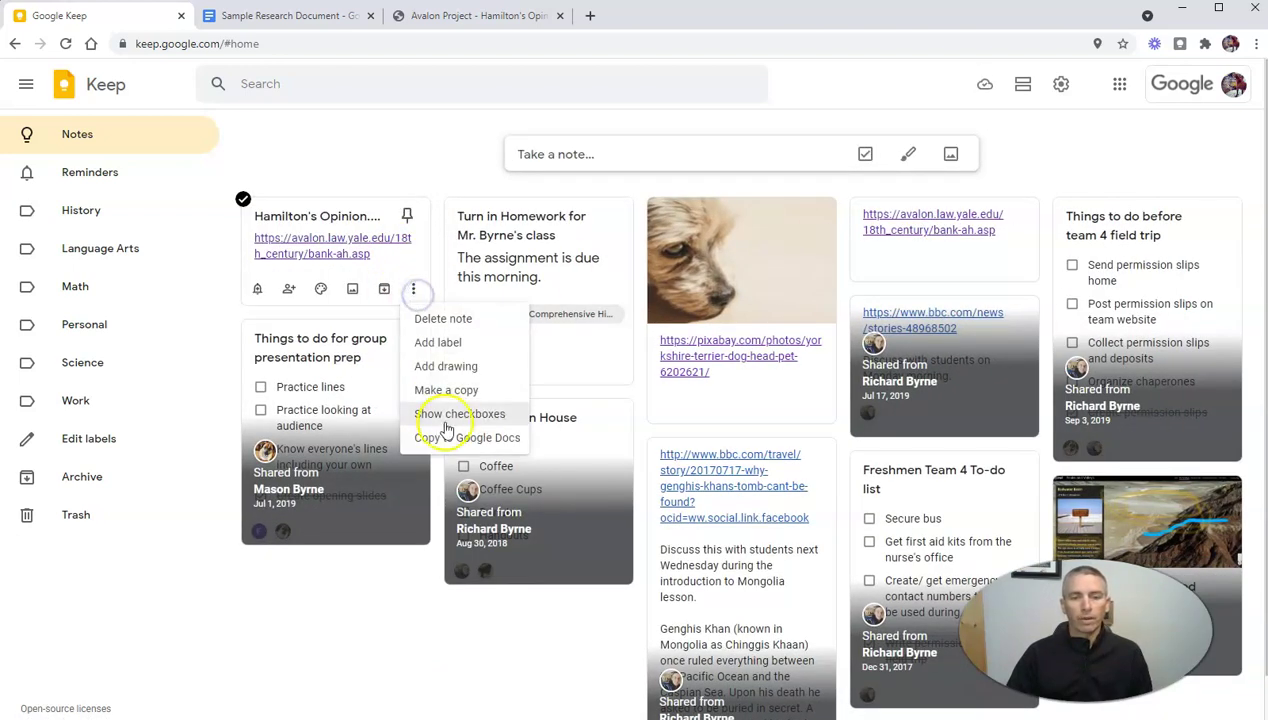
left_click(447, 343)
left_click(422, 365)
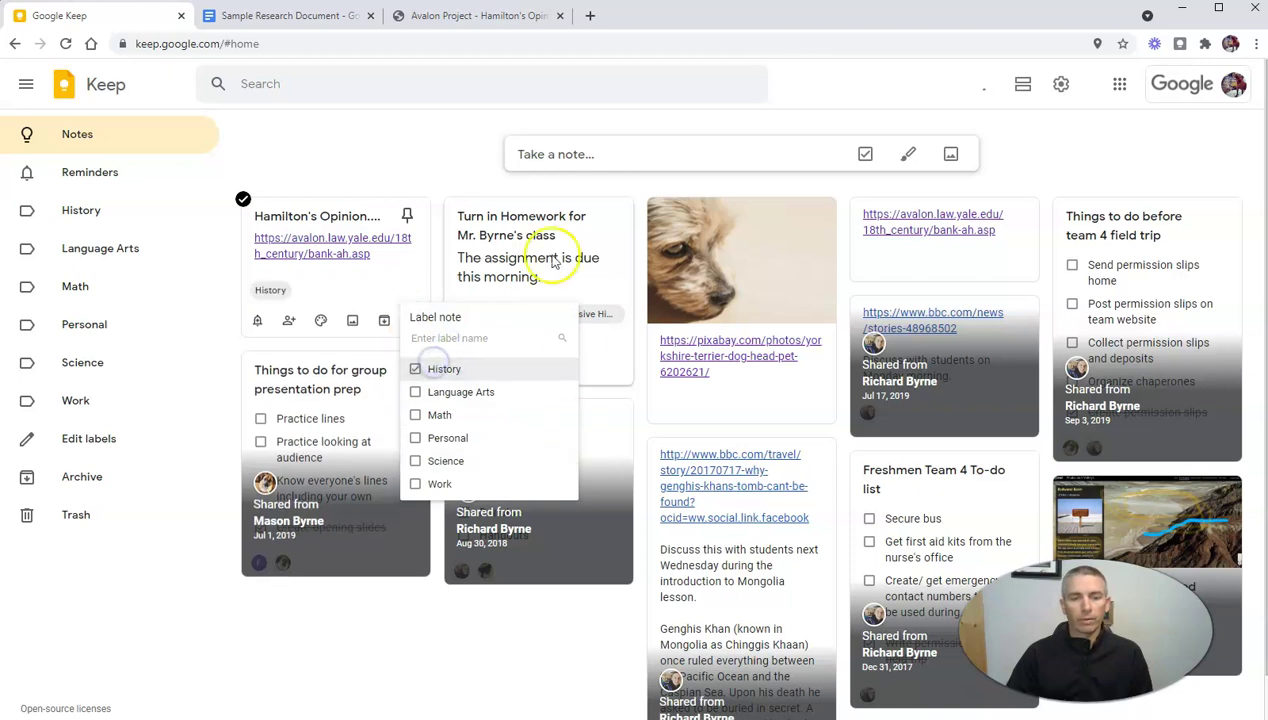
left_click(420, 145)
left_click(508, 17)
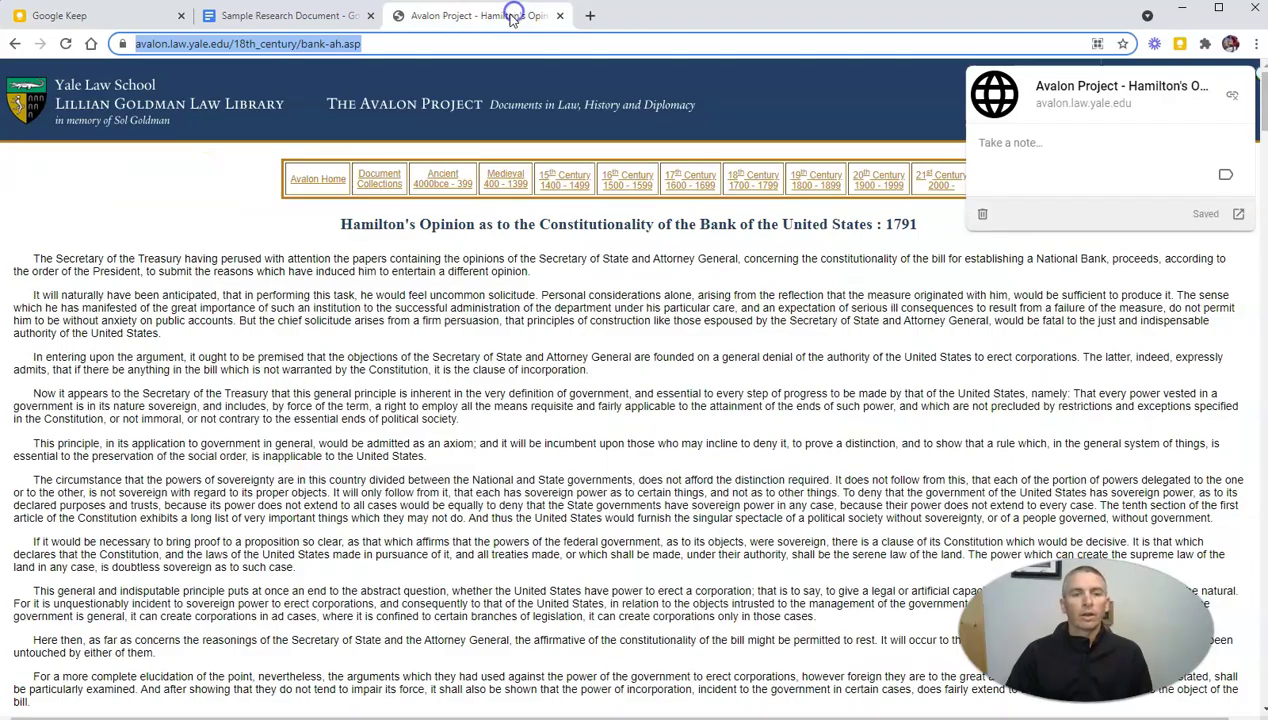
Step: Open the Stamp Act repeal page and add a Keep note 'Include this in the research paper.'
left_click(15, 43)
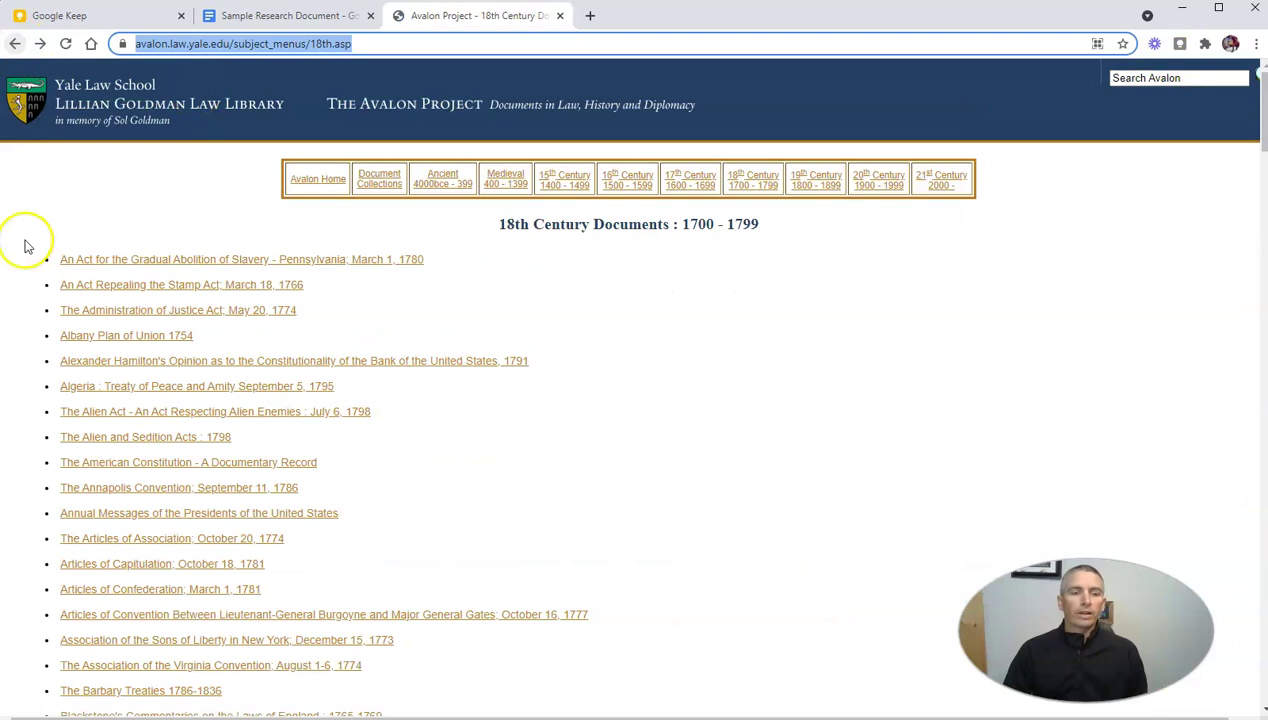
left_click(212, 285)
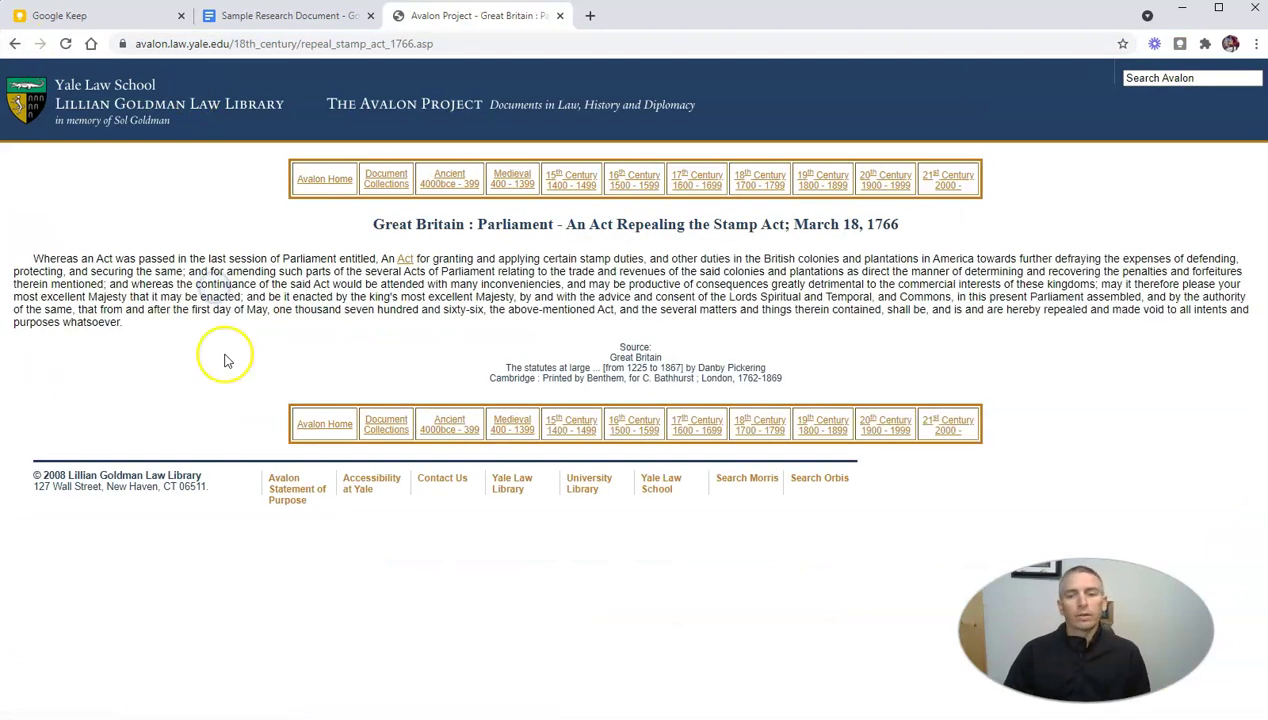
left_click(1182, 43)
left_click(1181, 48)
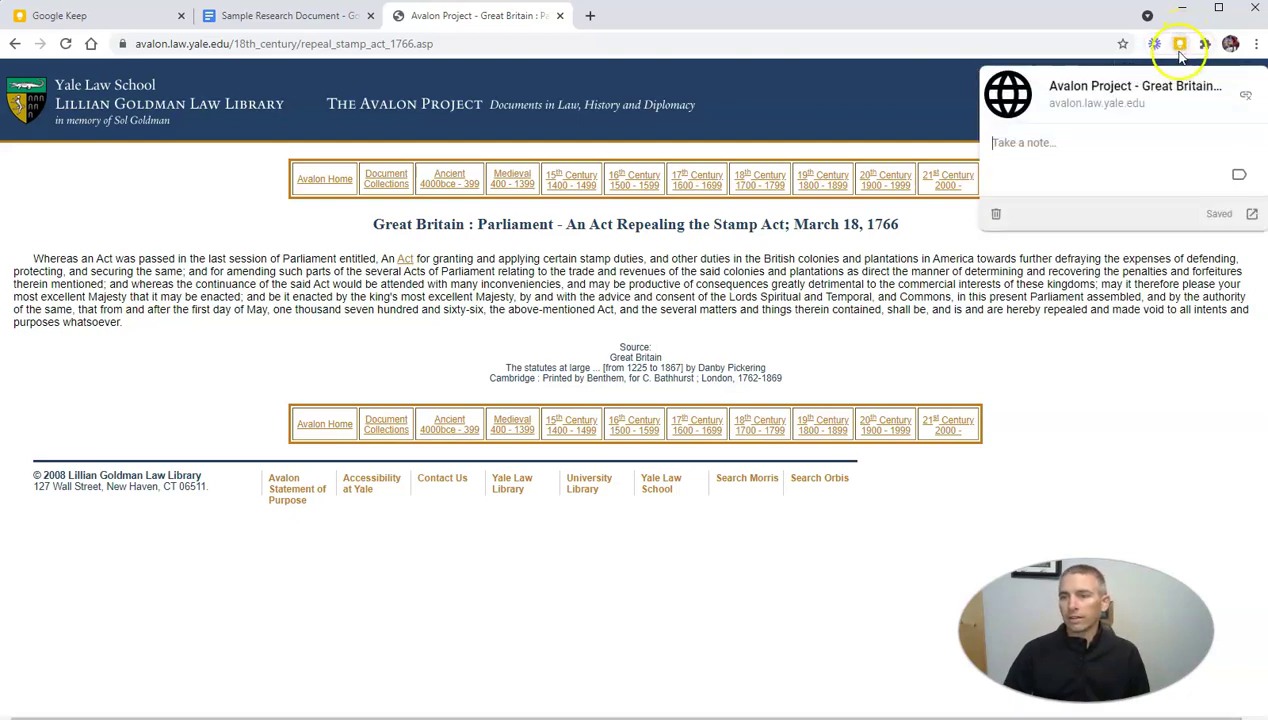
left_click(1040, 143)
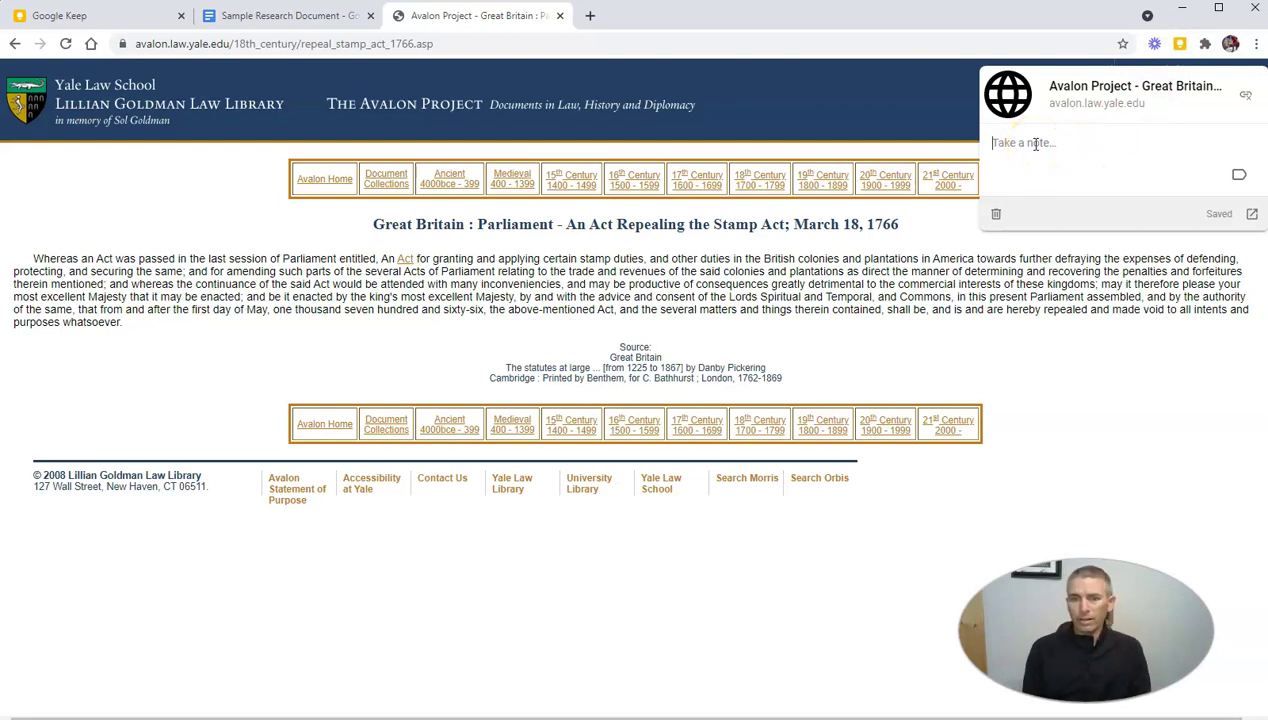
type("(")
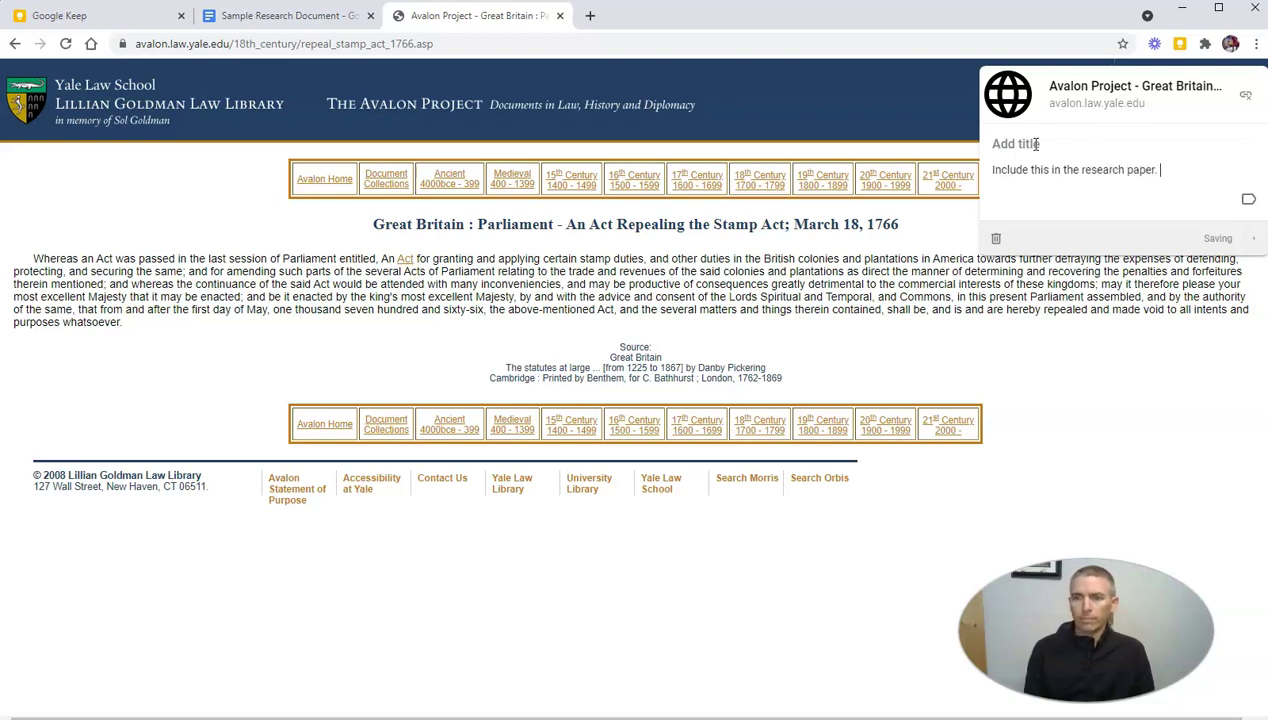
Step: Label the page note History and close the Keep panel
left_click(1248, 203)
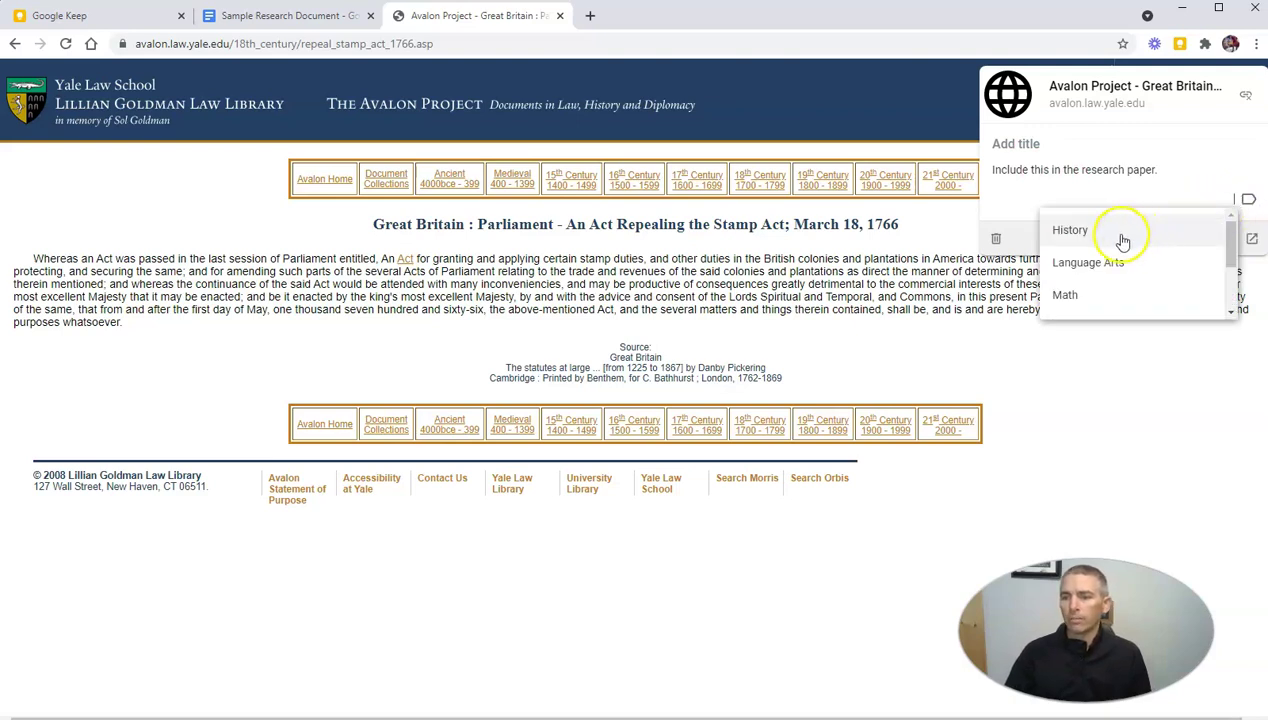
left_click(1070, 231)
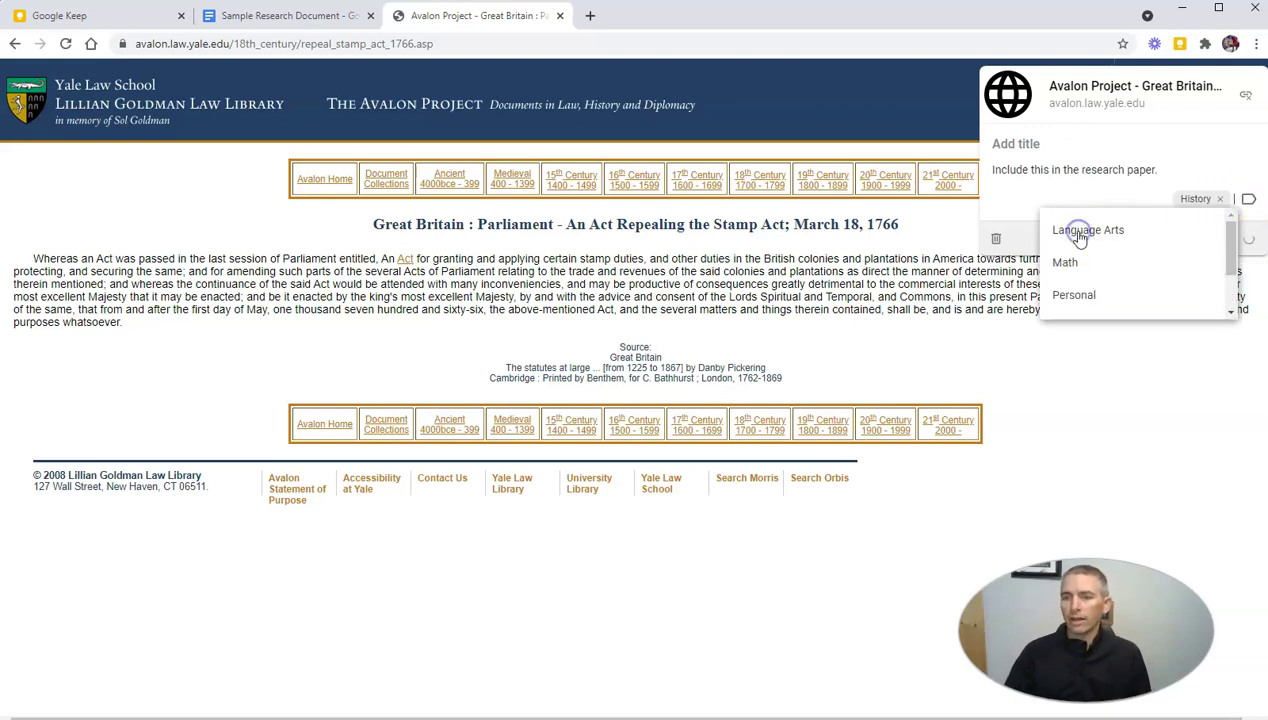
left_click(1172, 417)
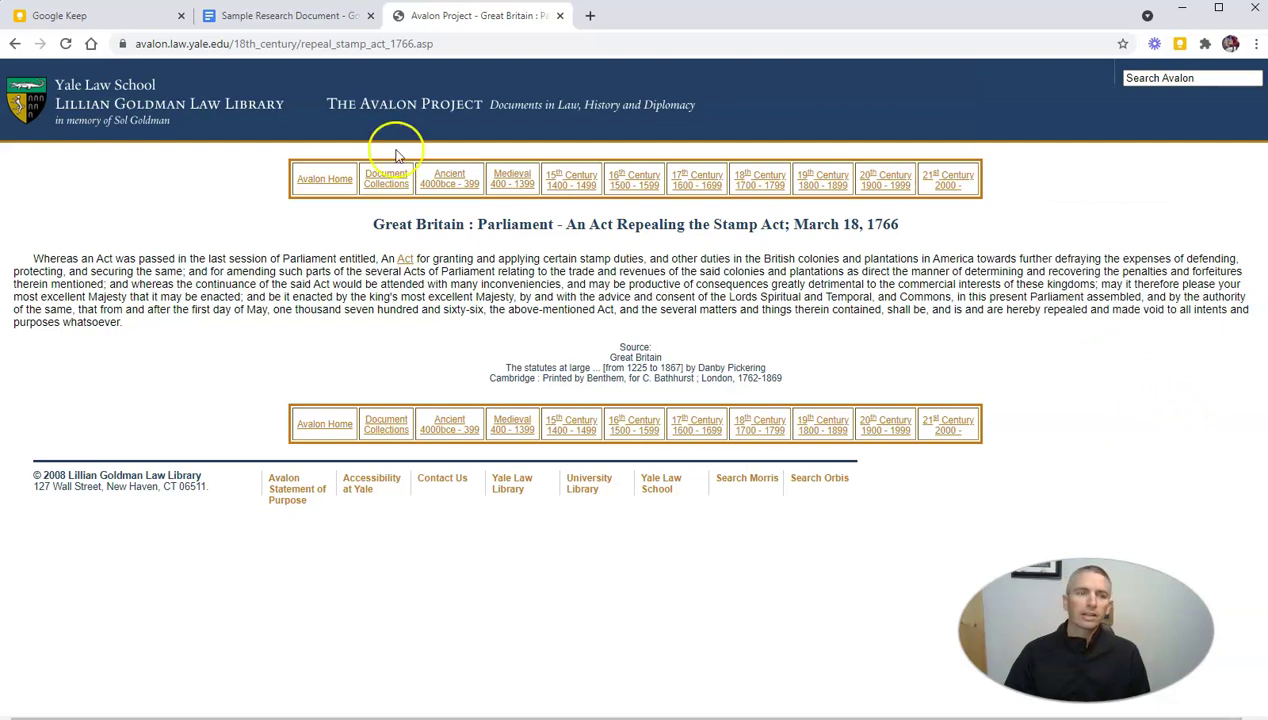
left_click(62, 15)
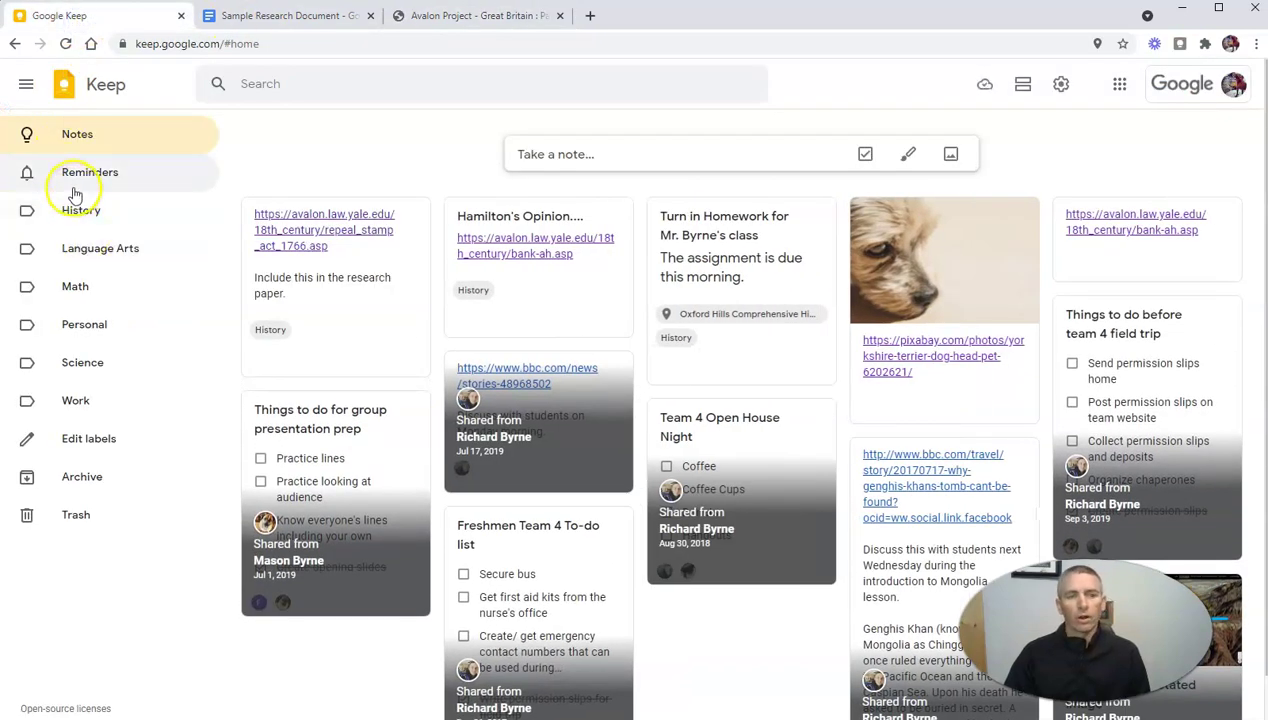
left_click(76, 210)
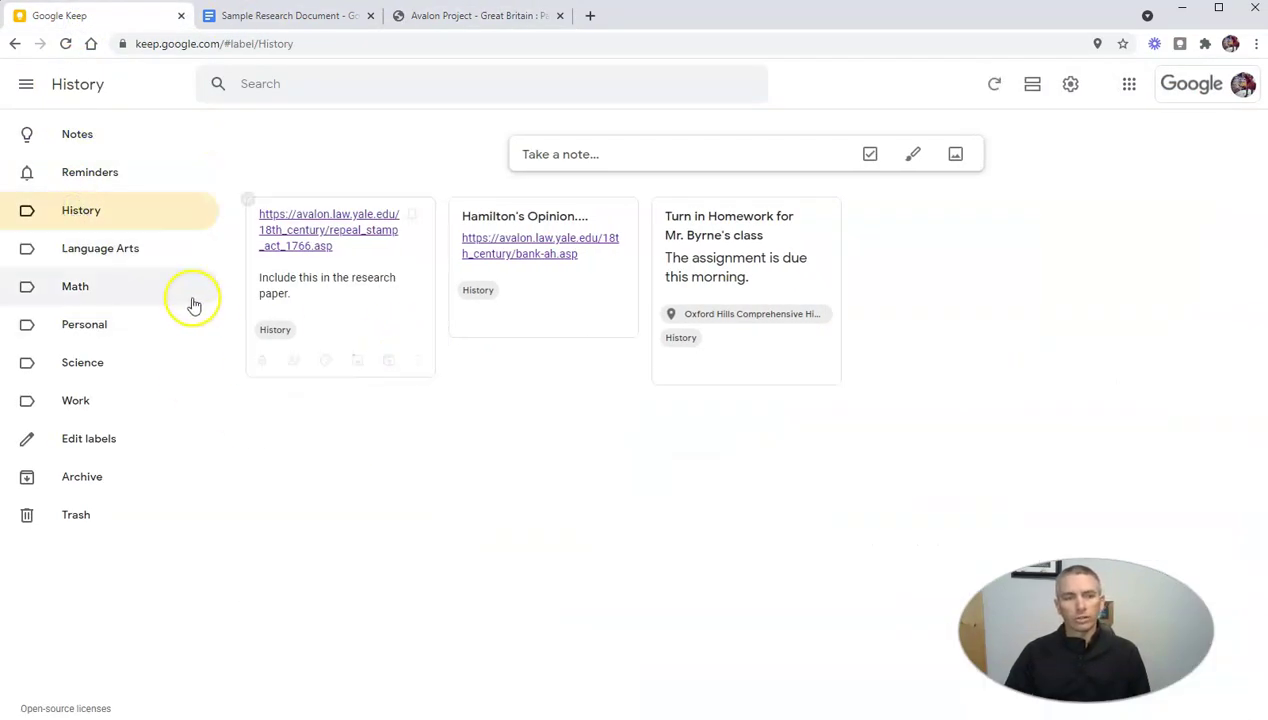
left_click(74, 138)
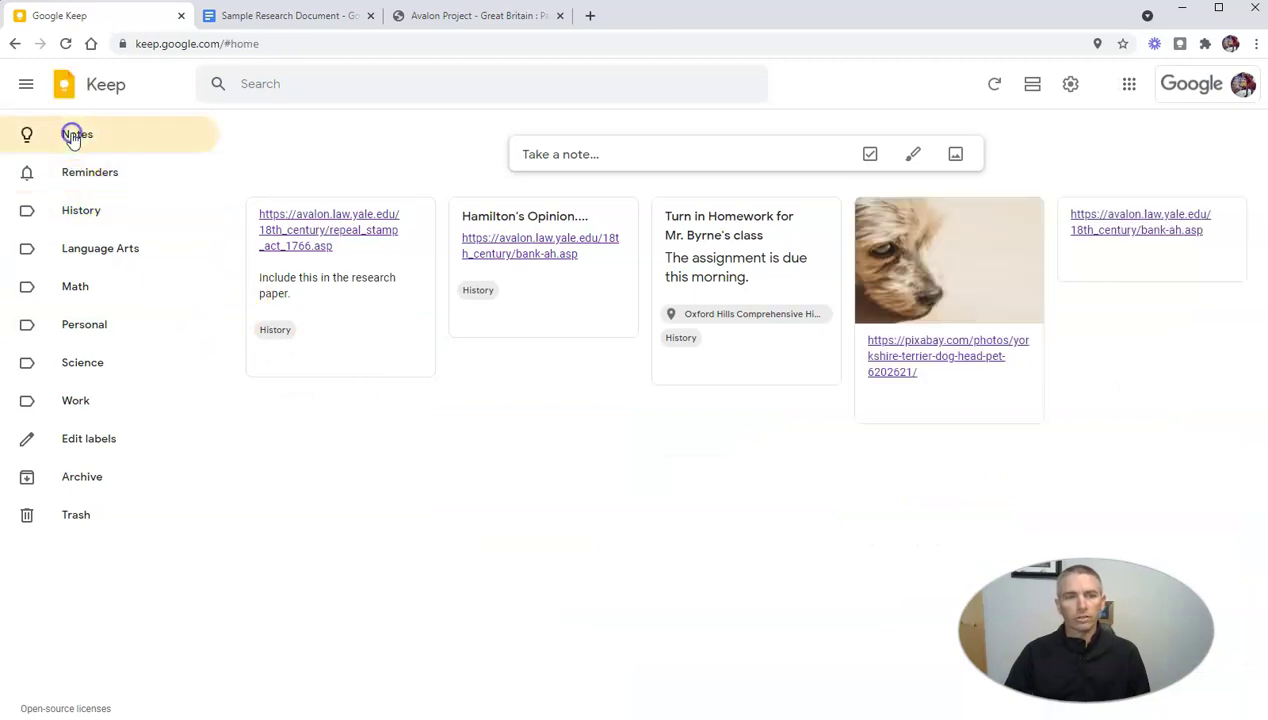
left_click(491, 17)
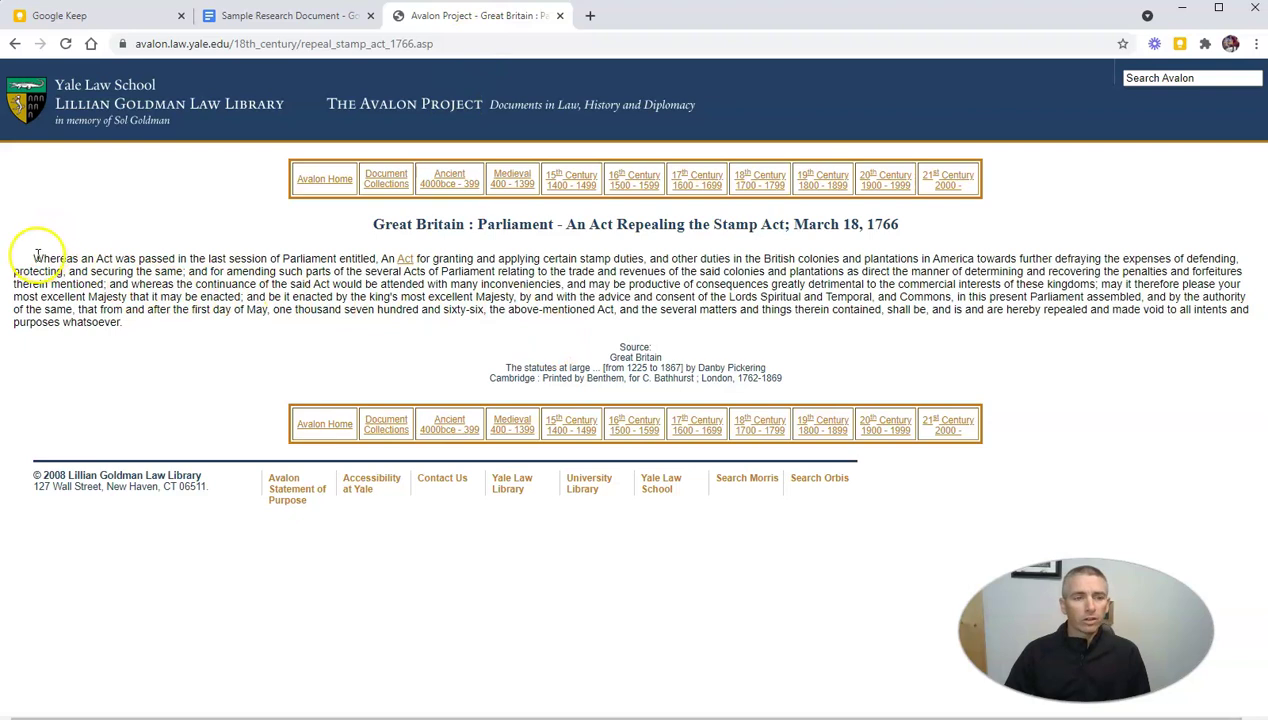
left_click_drag(35, 256, 125, 323)
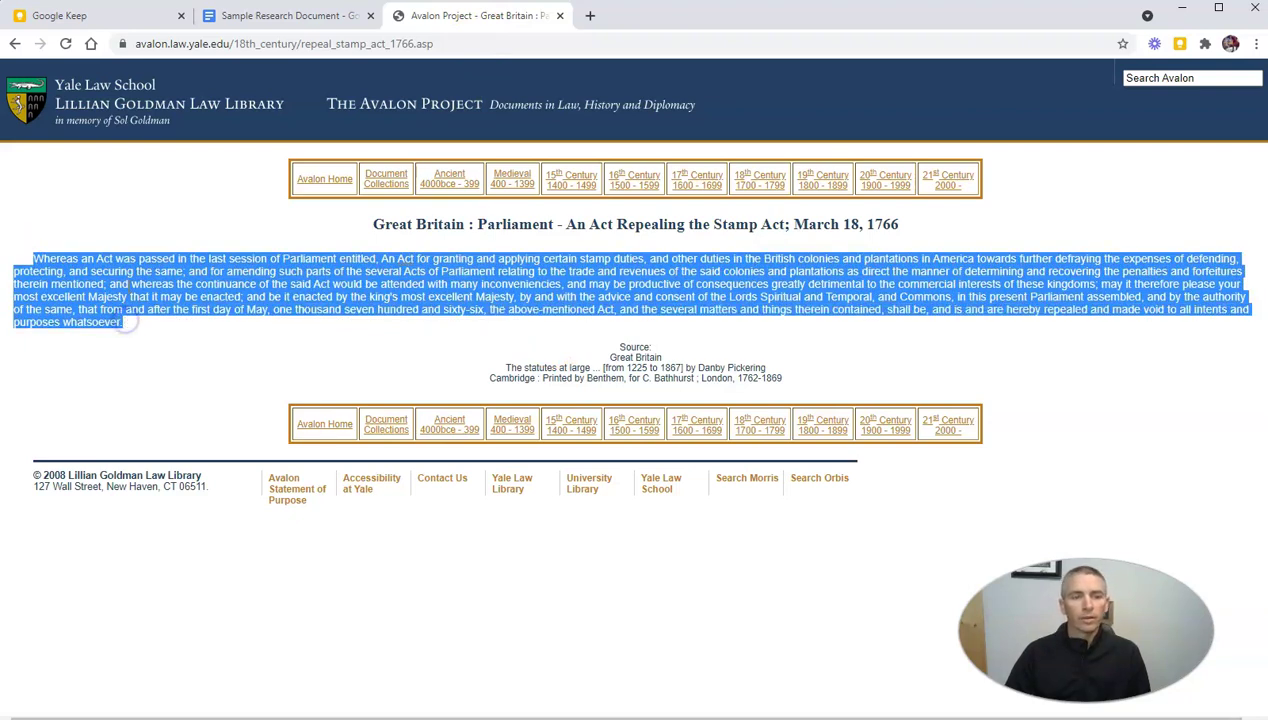
Step: Save the selected paragraph to Keep and title the note 'An Act Repealing the Stamp Act'
right_click(127, 286)
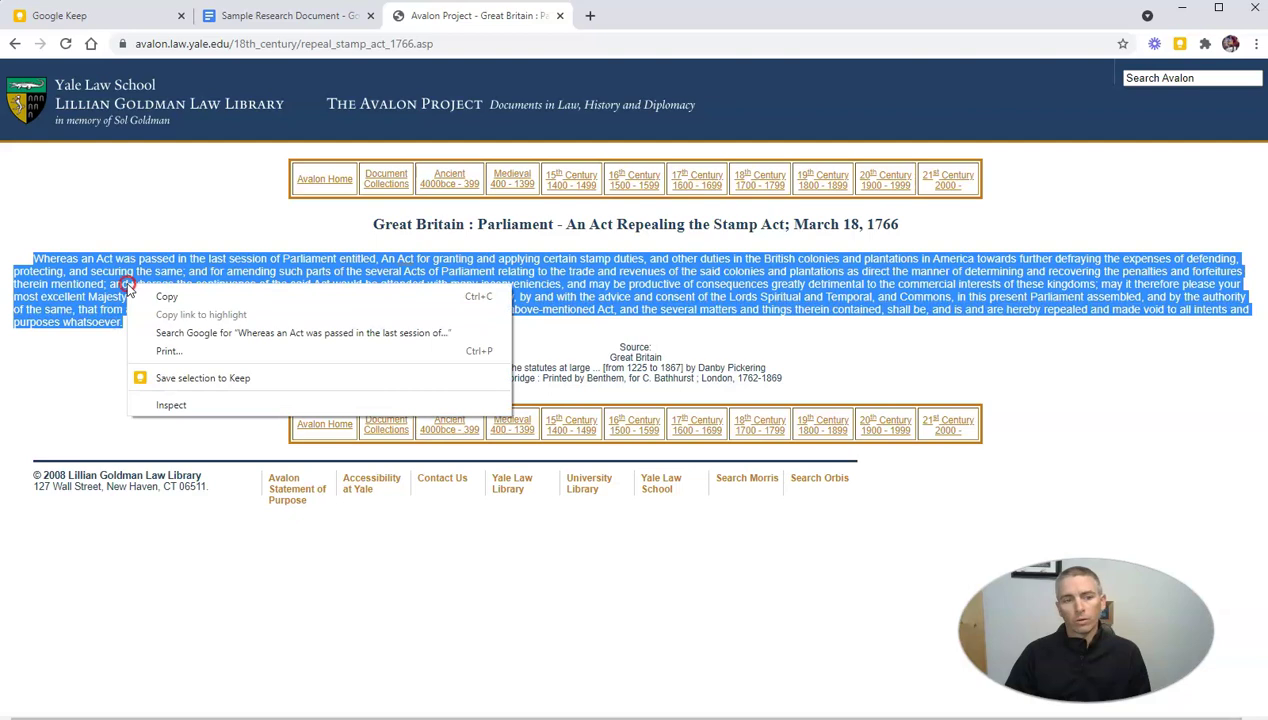
left_click(174, 379)
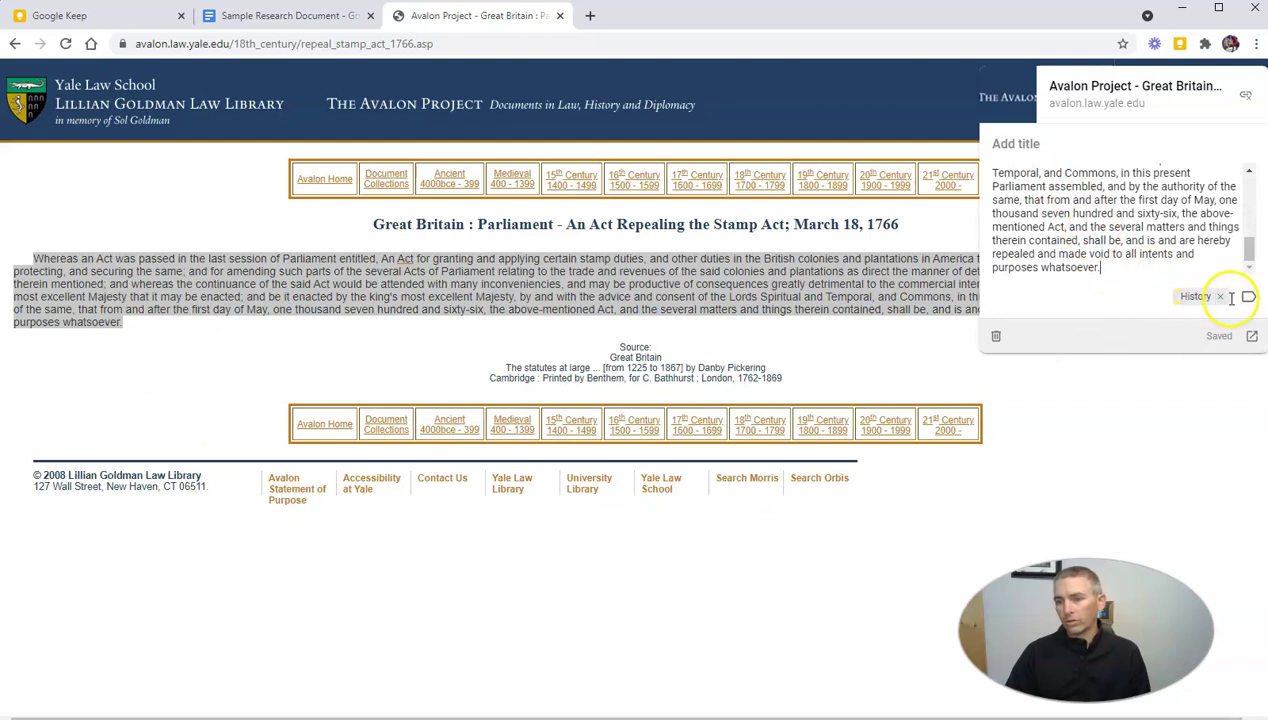
left_click(1039, 141)
type("An Act Repealing the Stamp Act")
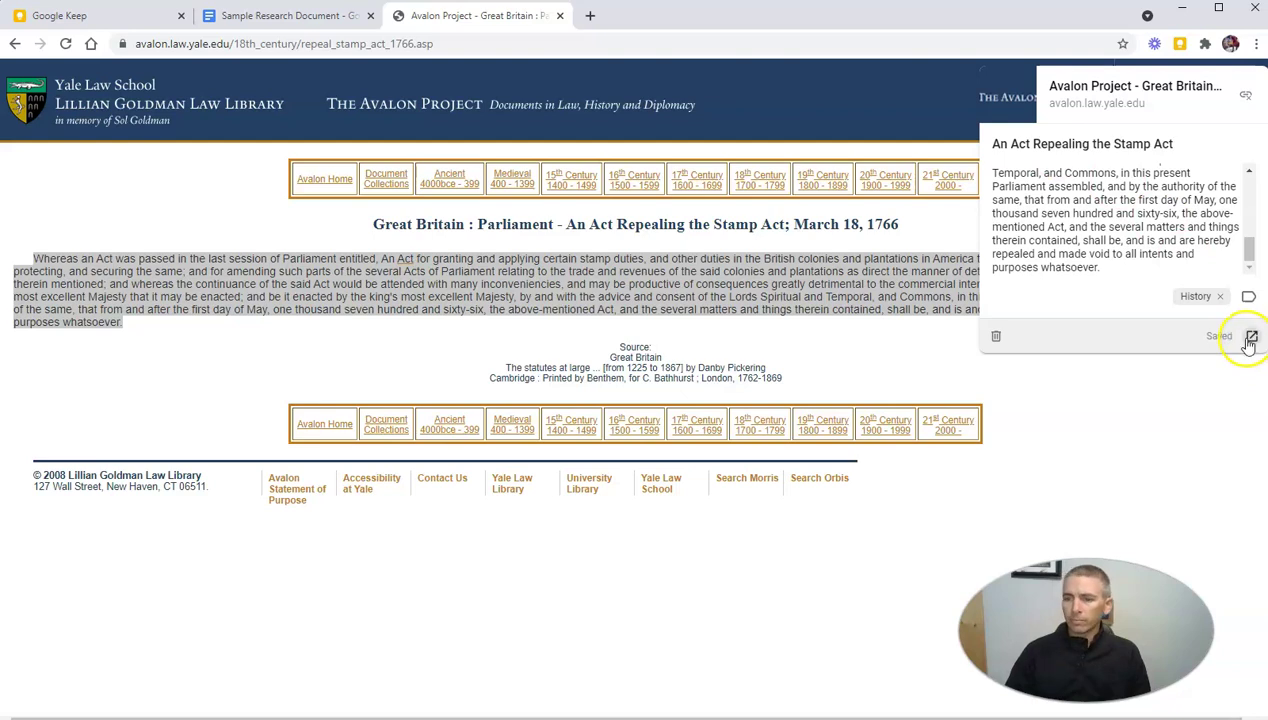
left_click(1204, 397)
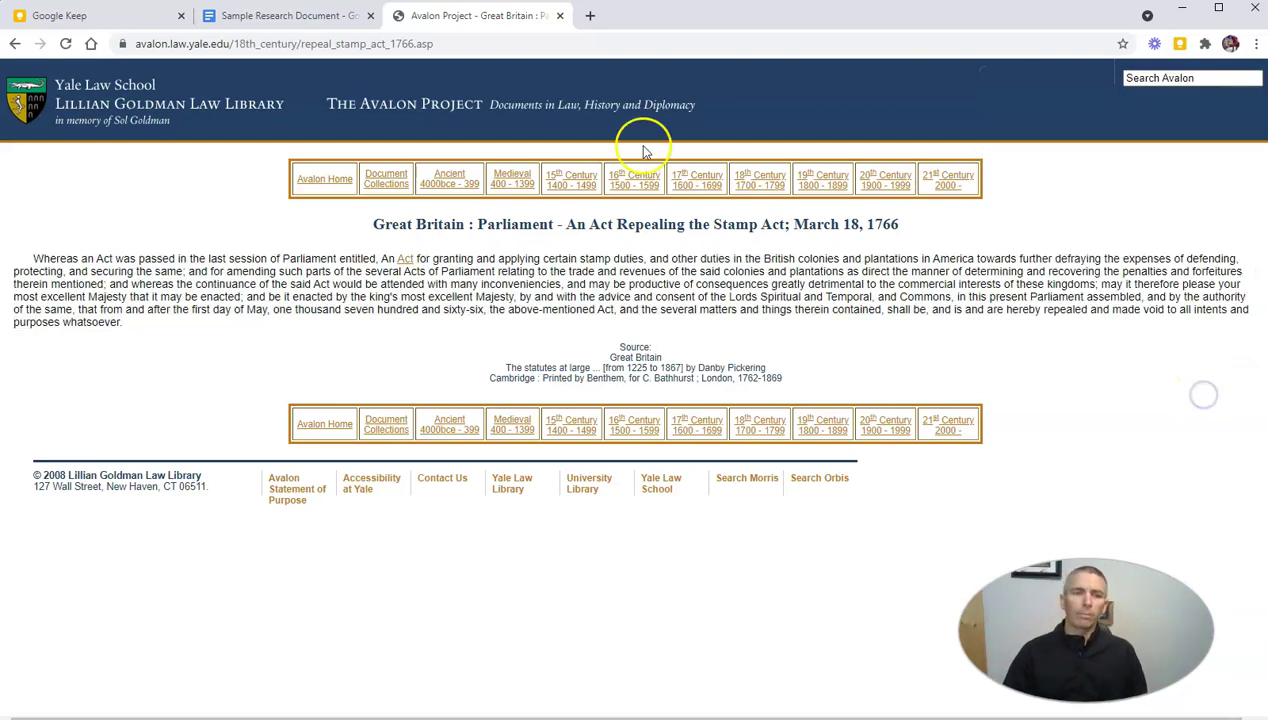
Step: Reload Keep, confirm the Stamp Act note under the History label, then show all notes
left_click(93, 15)
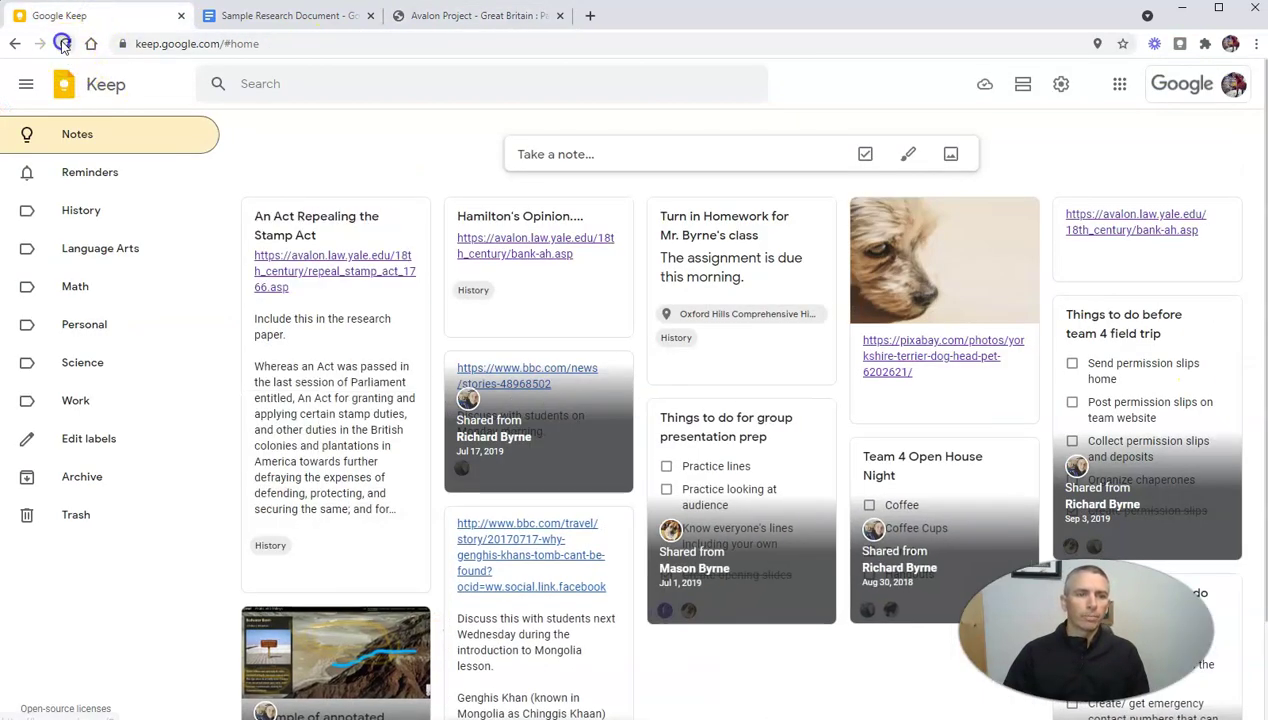
left_click(64, 44)
left_click(95, 226)
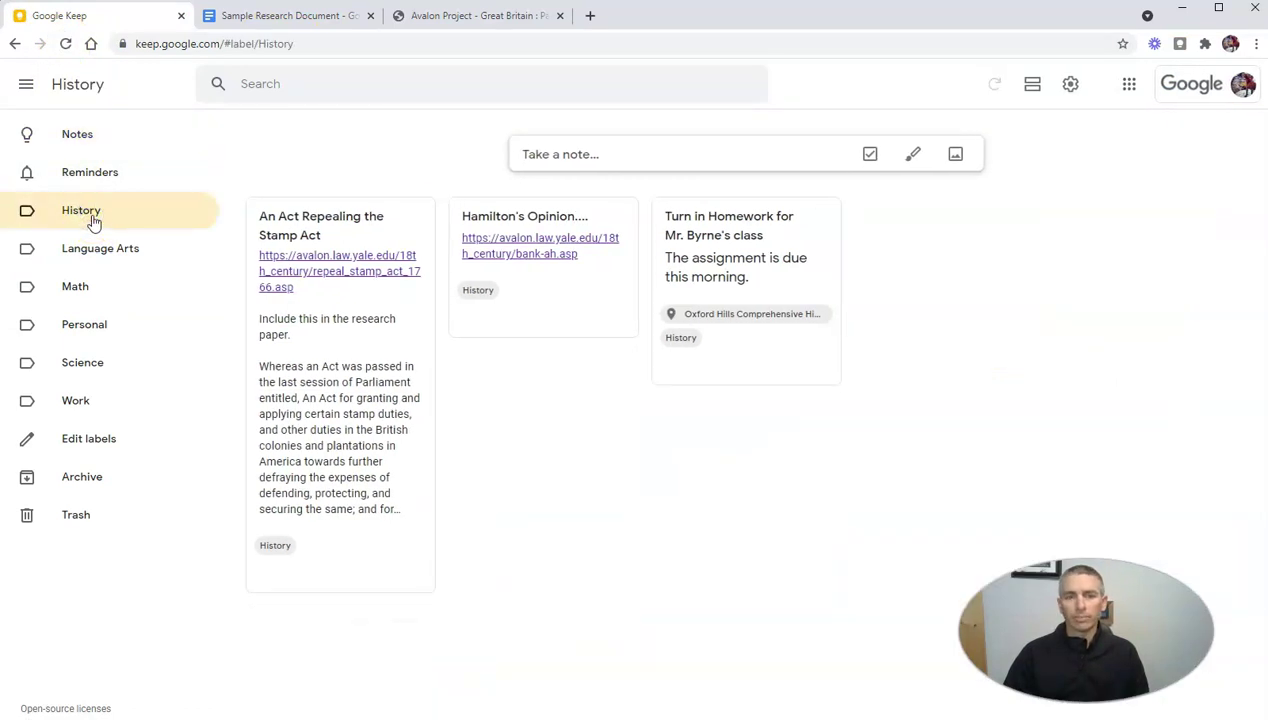
left_click(77, 128)
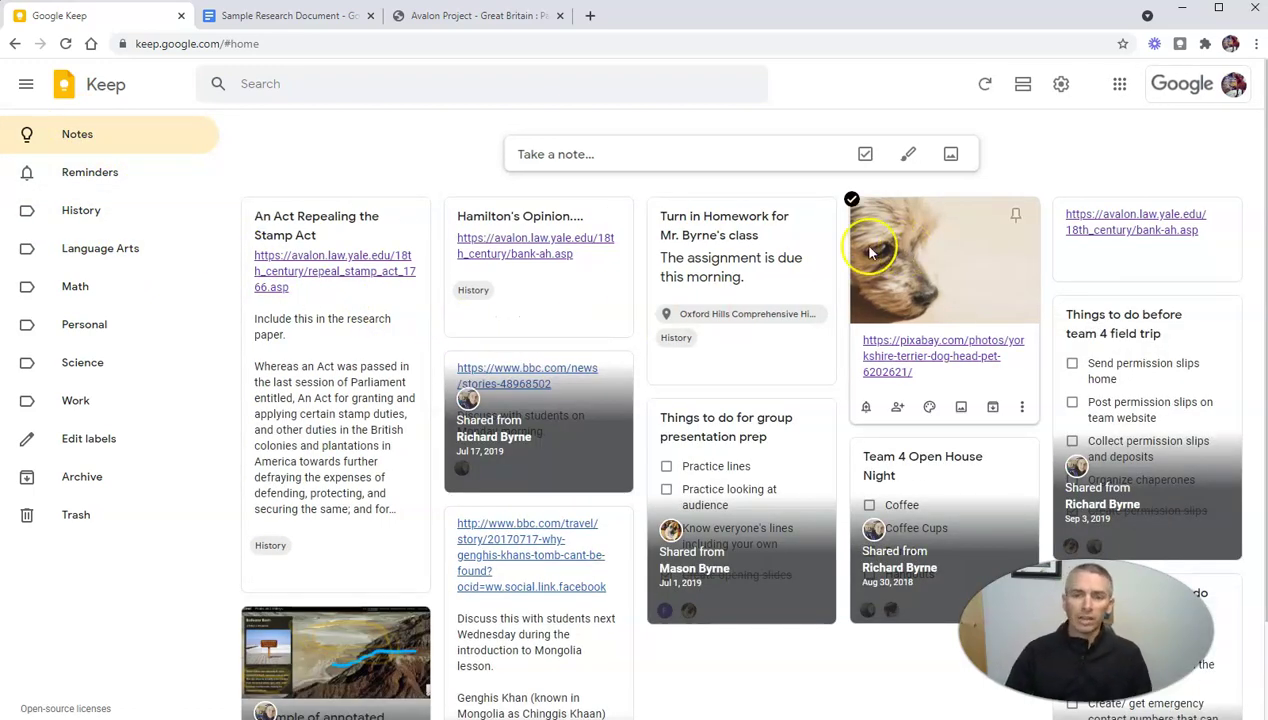
Step: Load the Pixabay homepage in a new browser tab
left_click(590, 16)
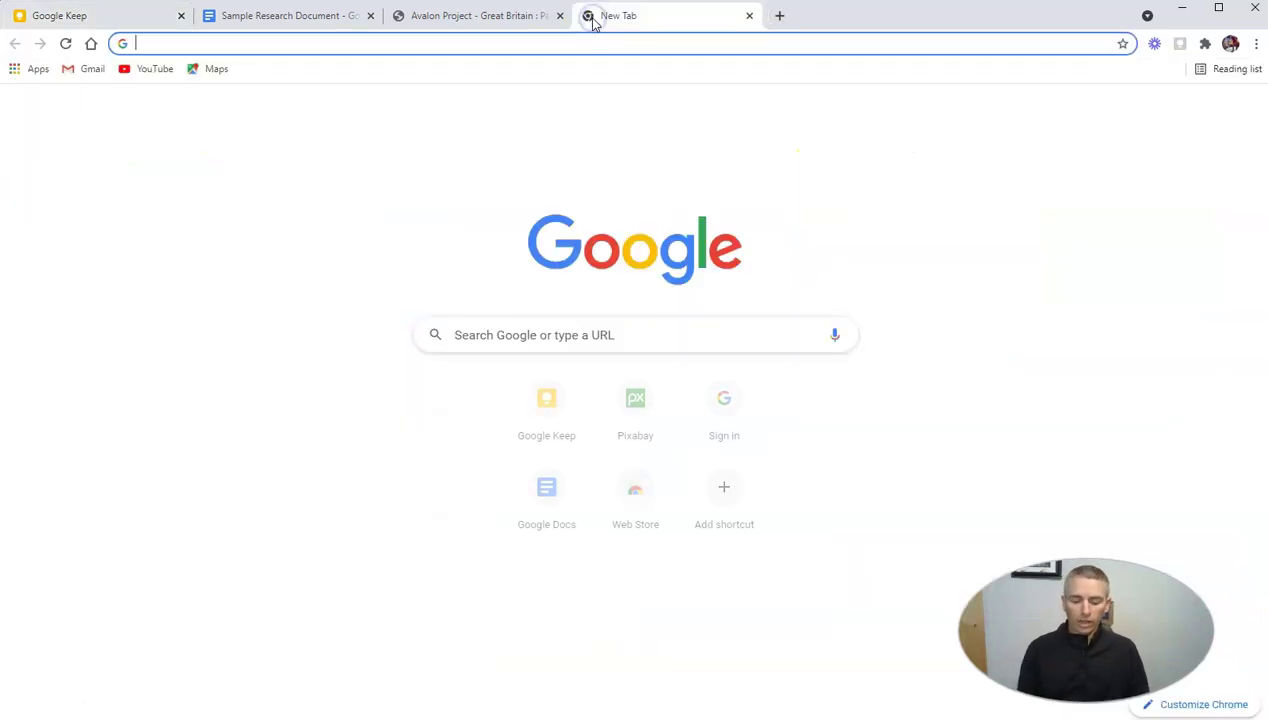
type("pix")
key("Return")
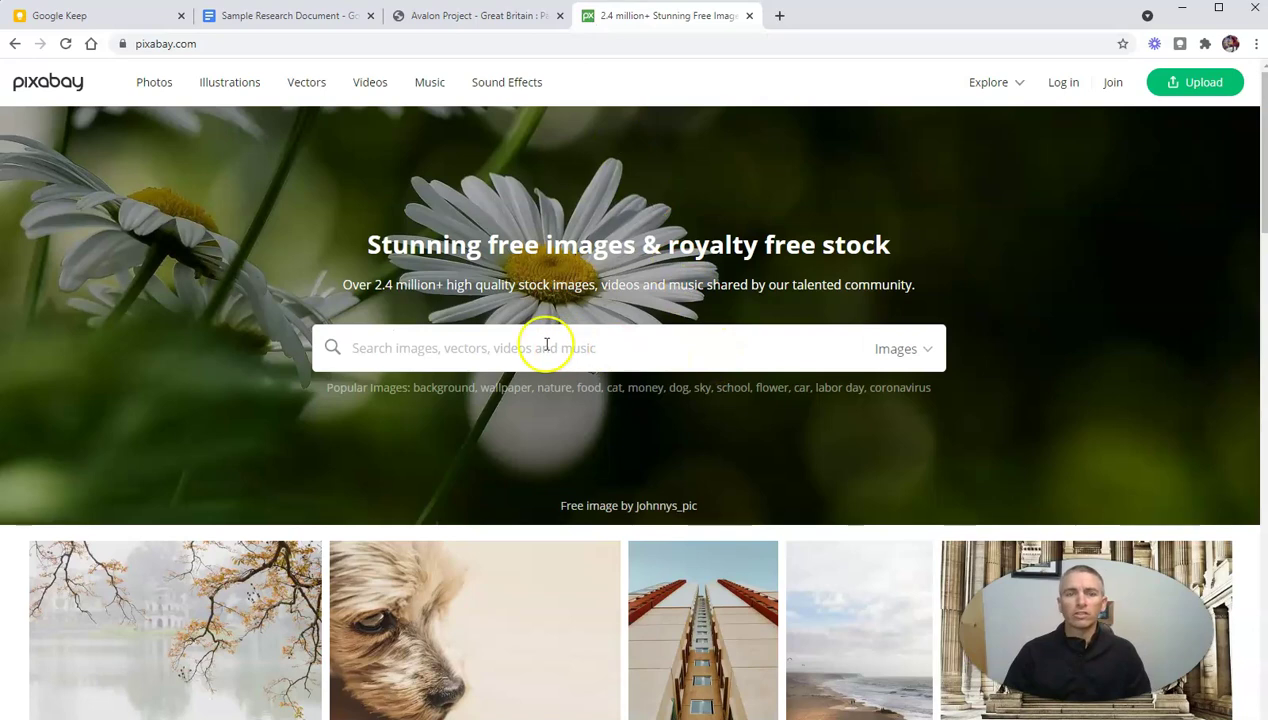
Step: Scroll the Pixabay homepage and open the deer landscape illustration's page
scroll(546, 340, "down", 2)
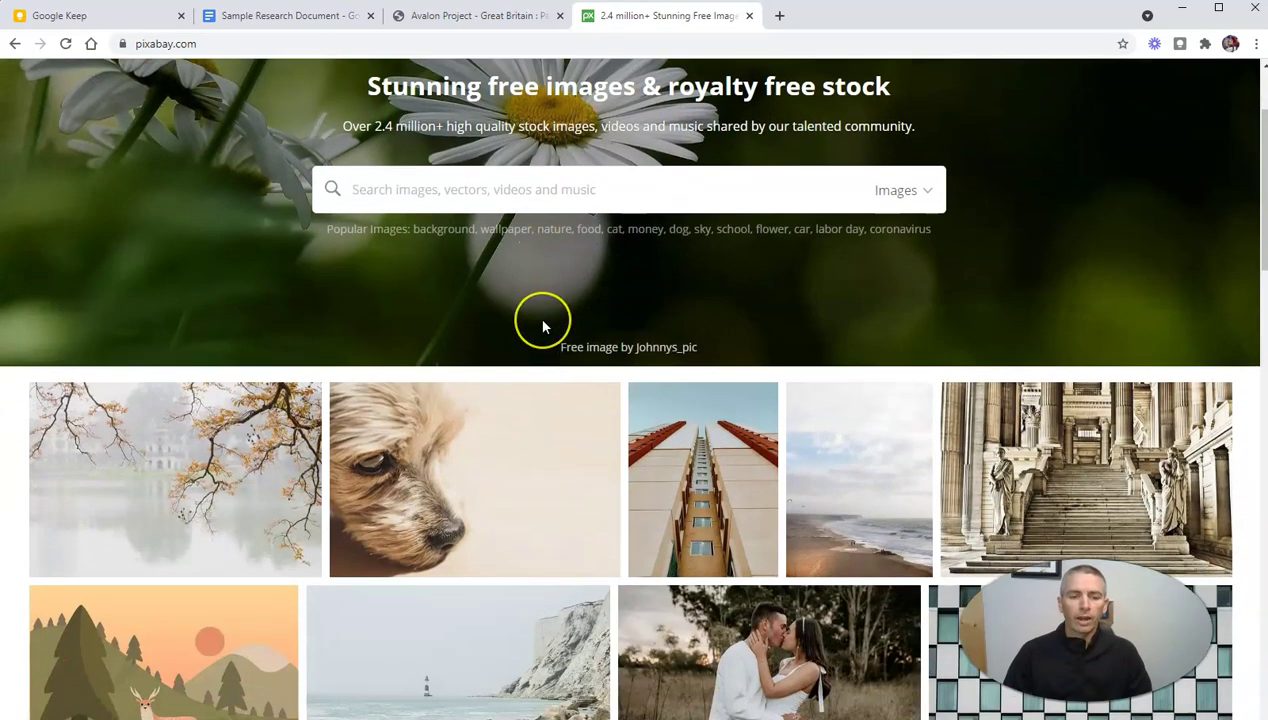
scroll(543, 326, "down", 3)
left_click(181, 413)
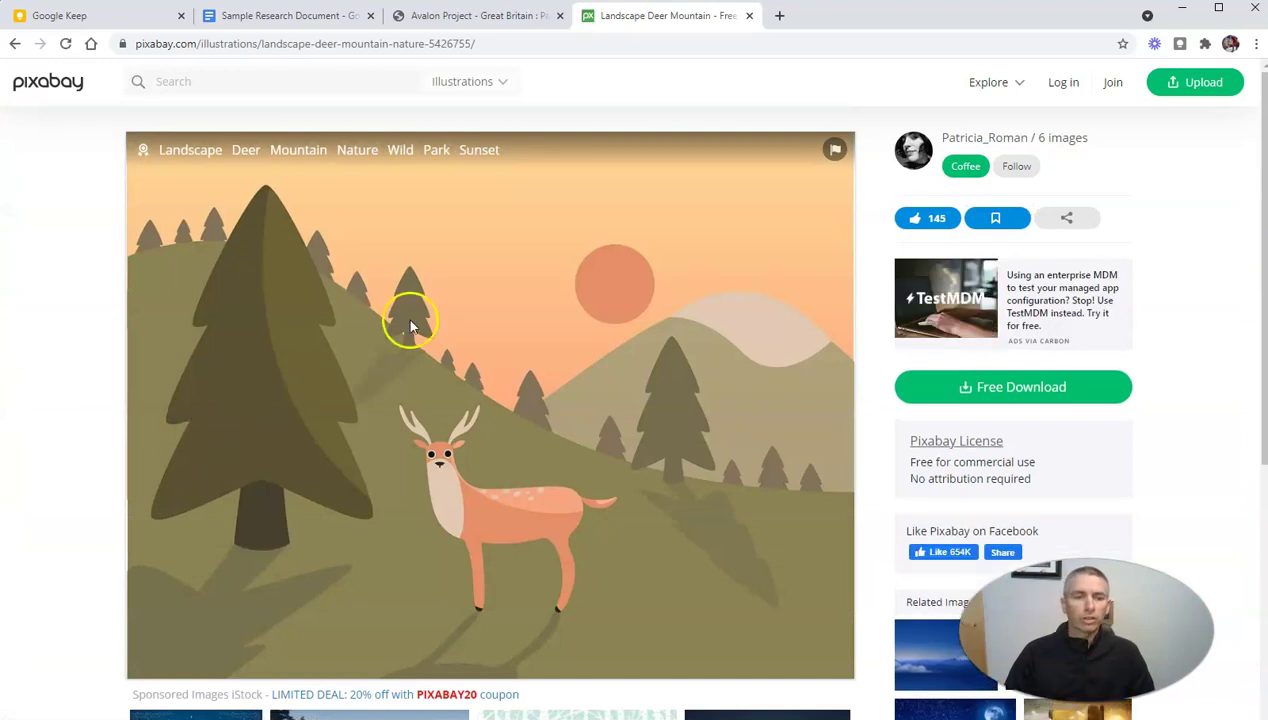
Step: Save the deer illustration to Keep with the note 'This is a drawing of a deer.'
right_click(422, 292)
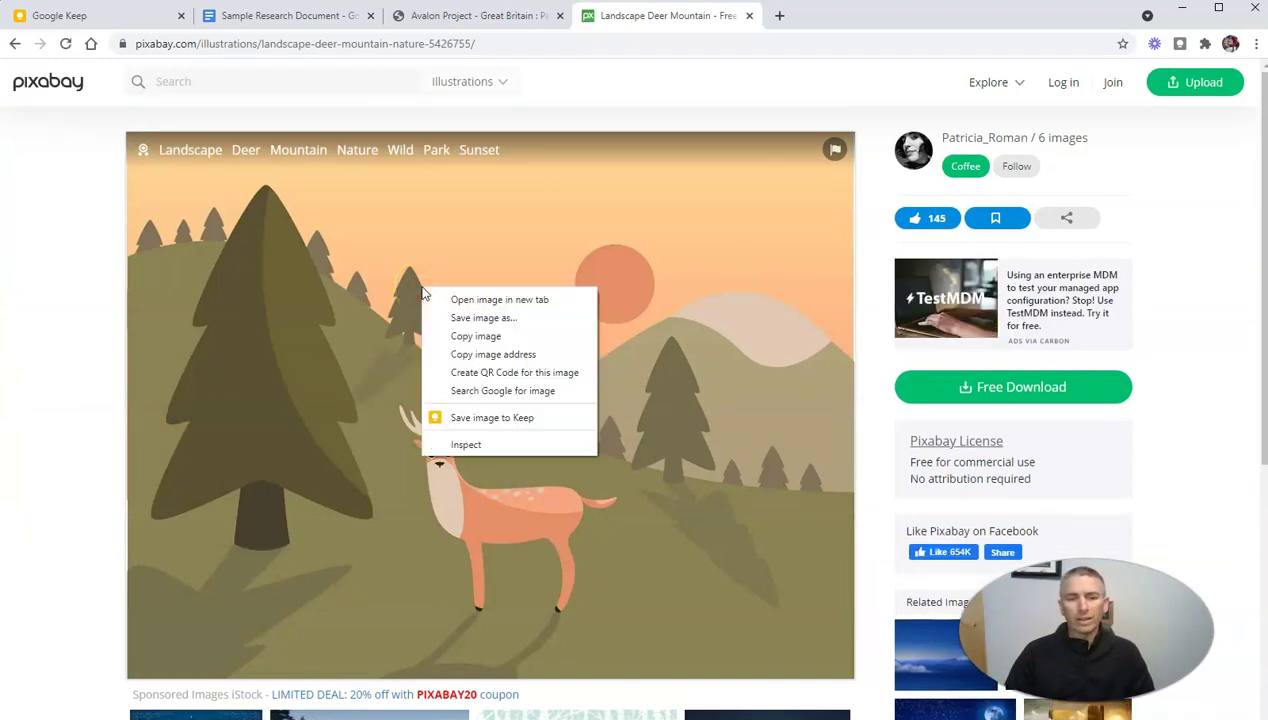
left_click(497, 418)
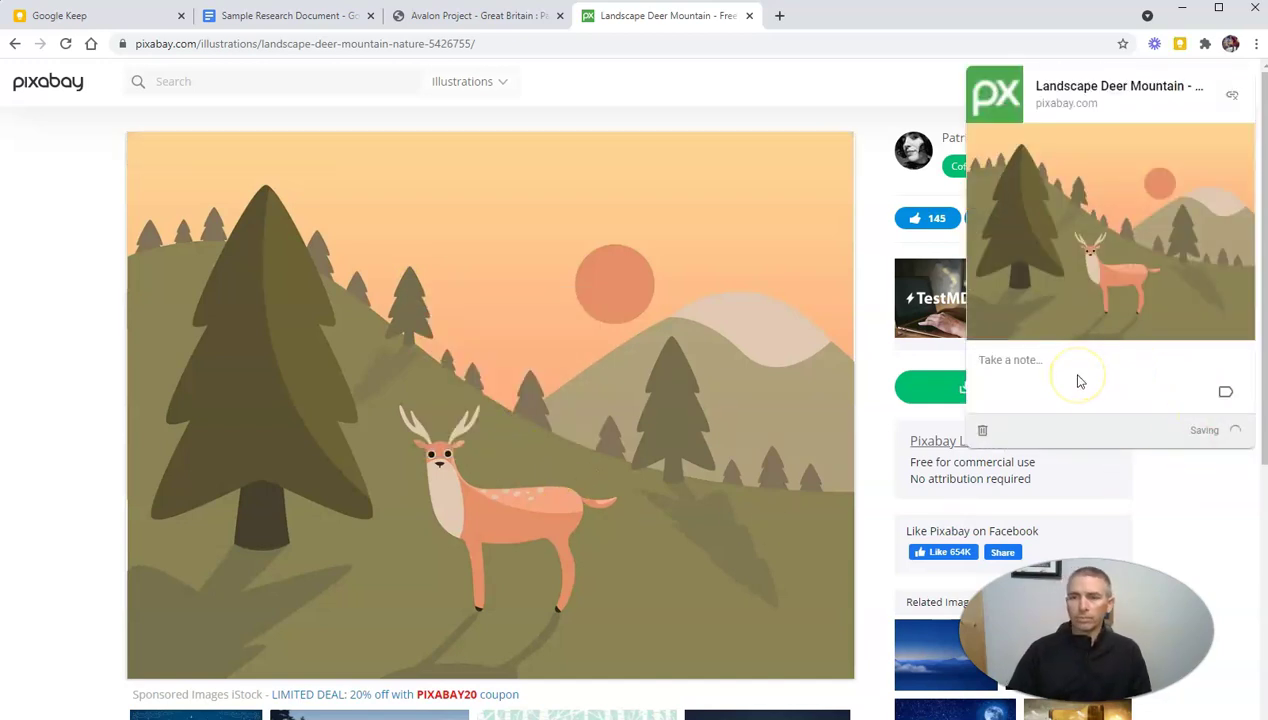
type("This is a drawing of a deer.")
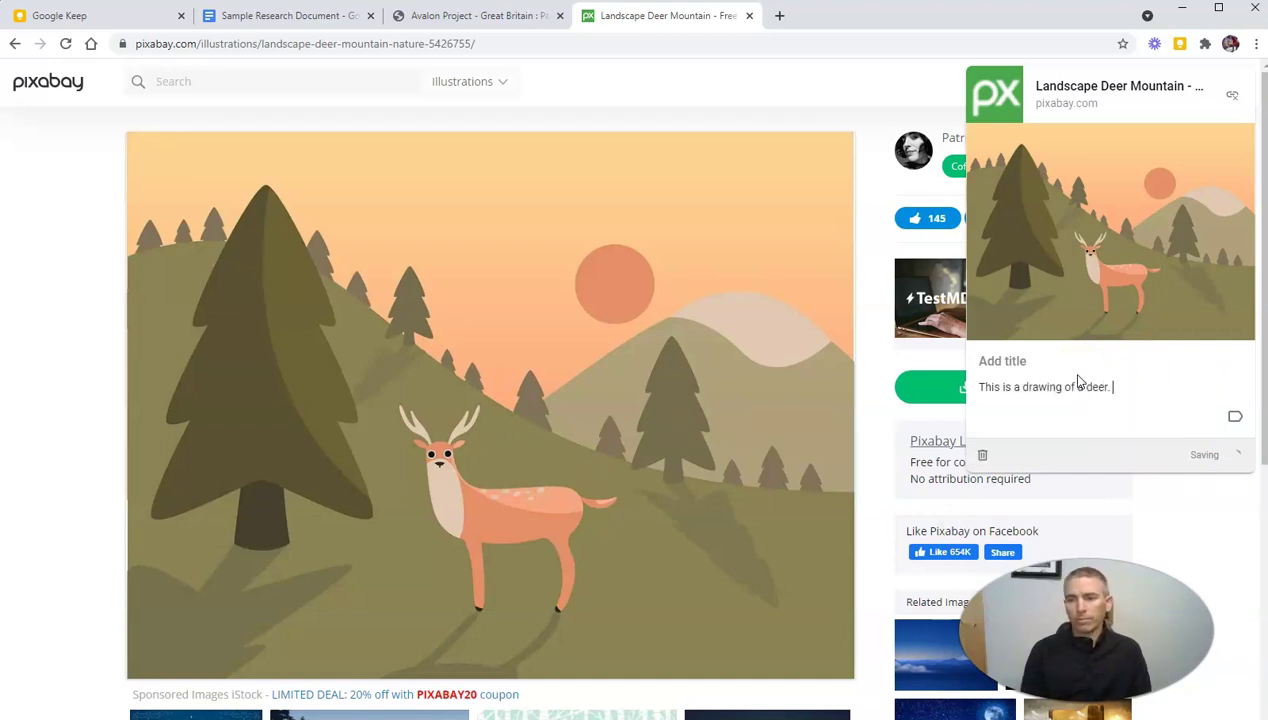
Step: Label the saved deer note Science and go back to the Google Keep tab
left_click(1237, 420)
scroll(1170, 475, "down", 2)
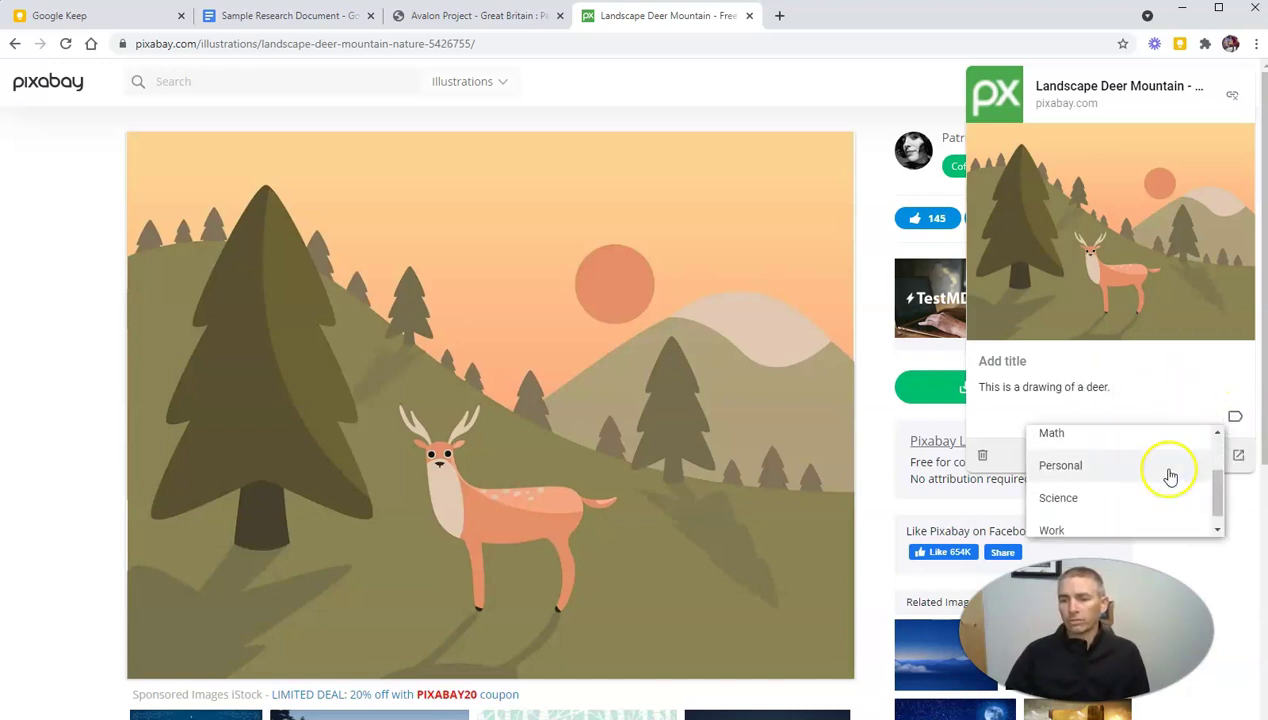
left_click(1076, 494)
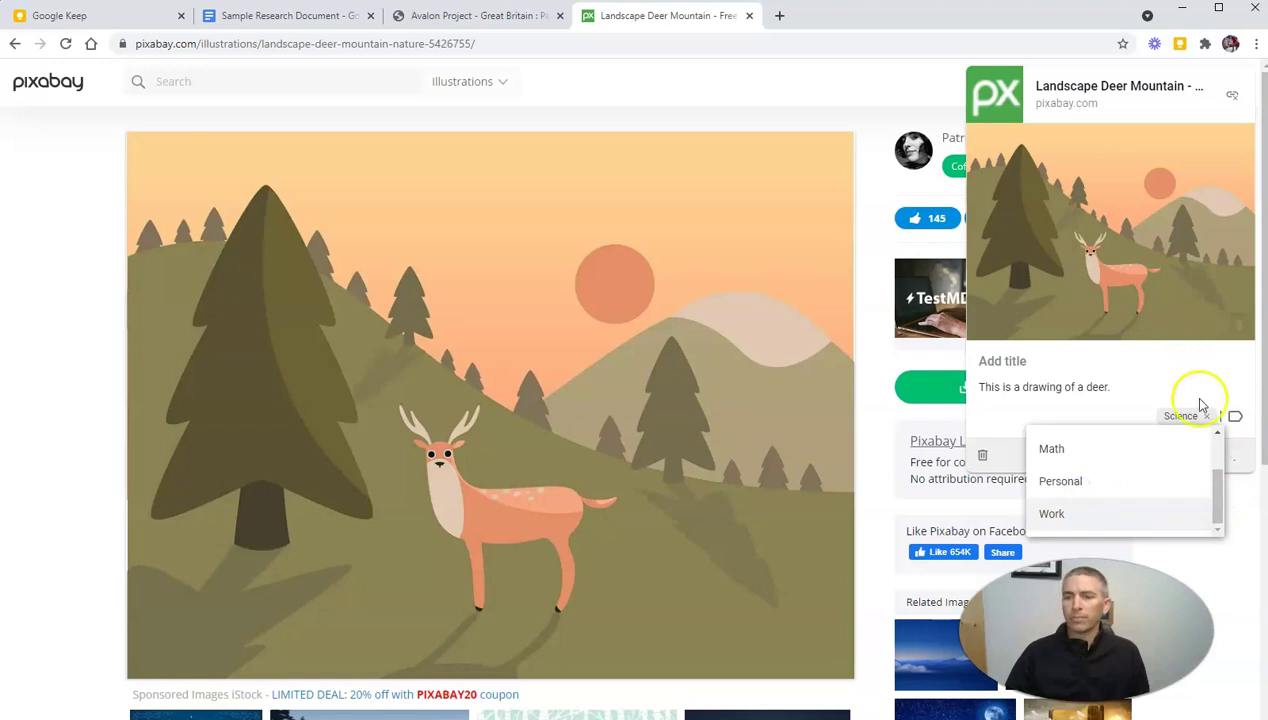
left_click(1237, 528)
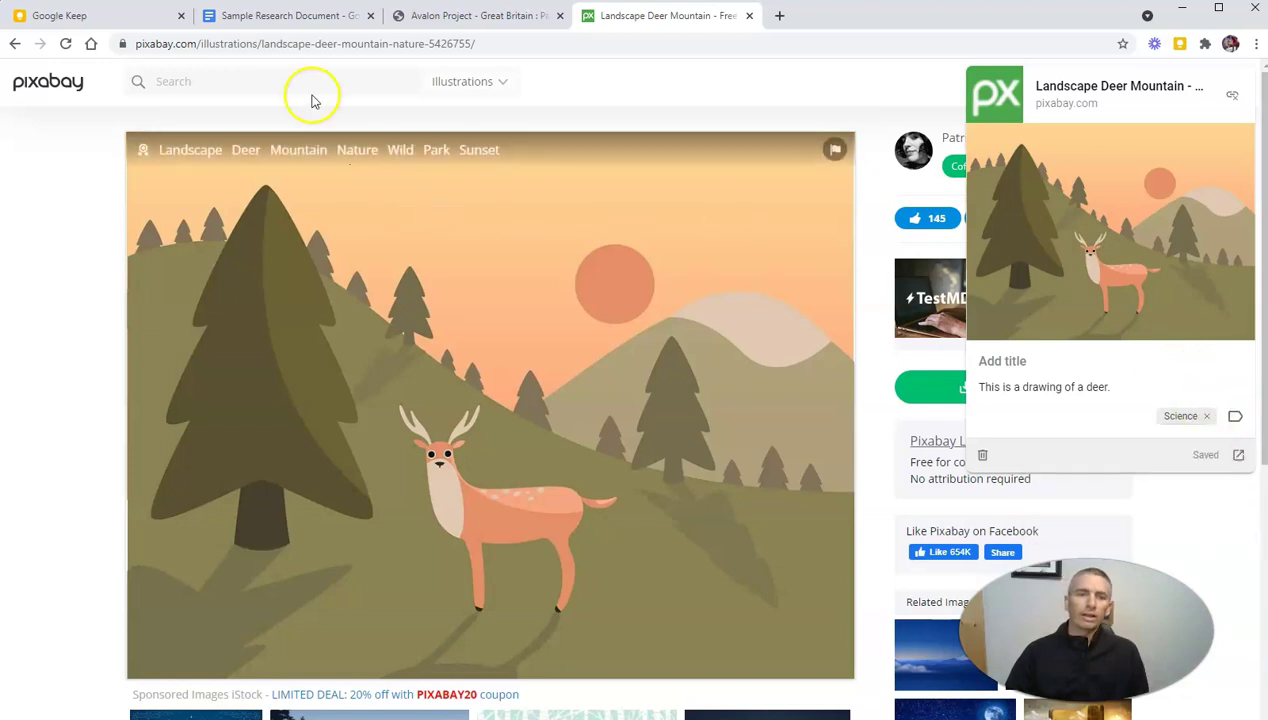
left_click(80, 15)
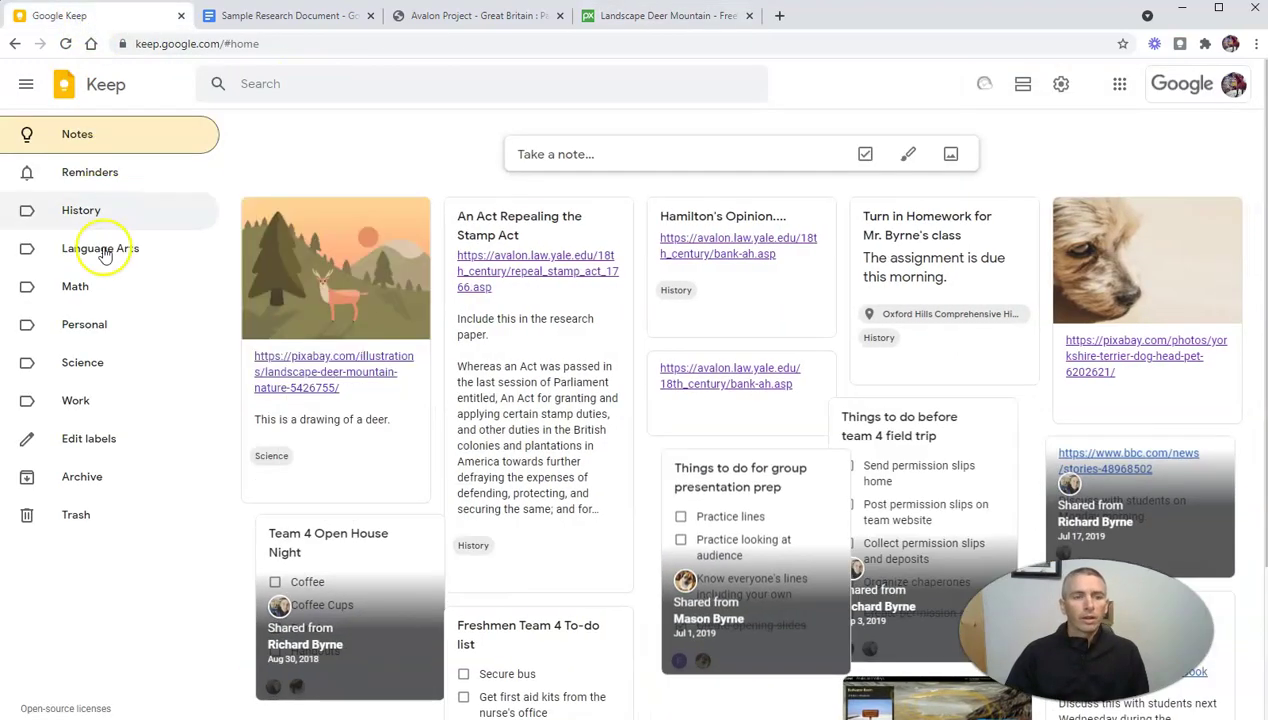
Step: Filter Keep to Science notes, open the deer note and inspect its image options
left_click(84, 360)
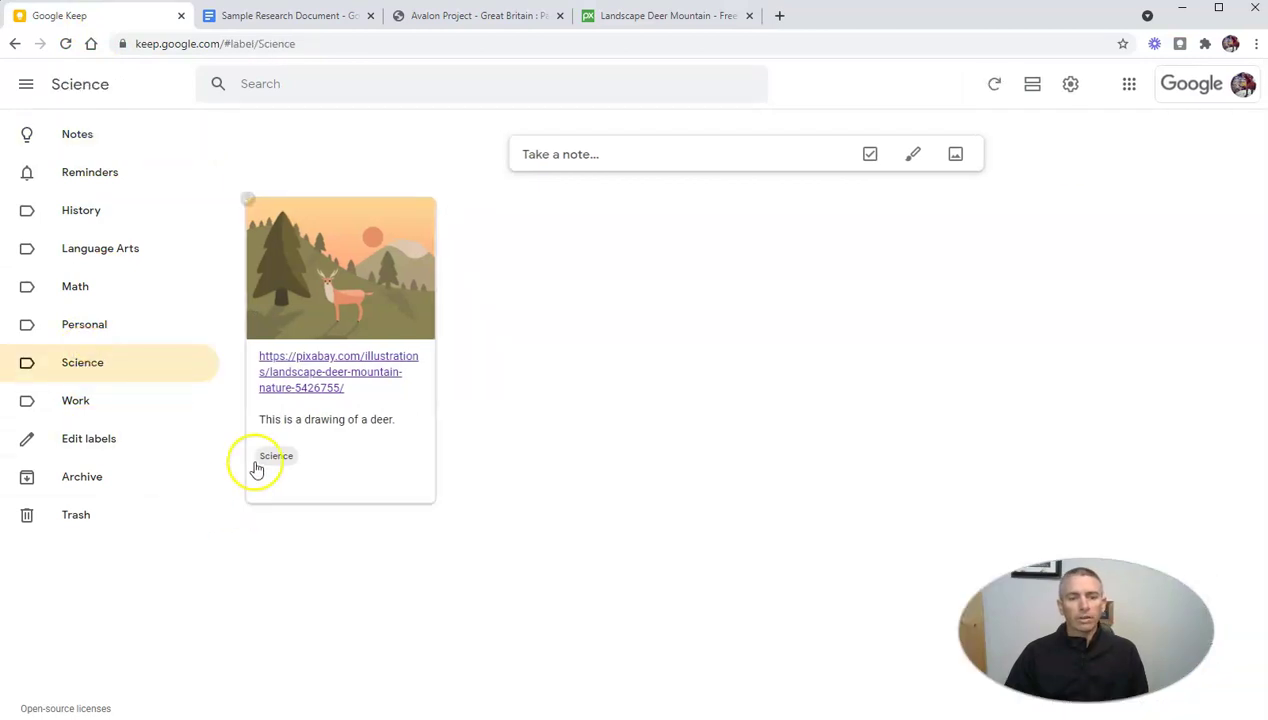
left_click(332, 284)
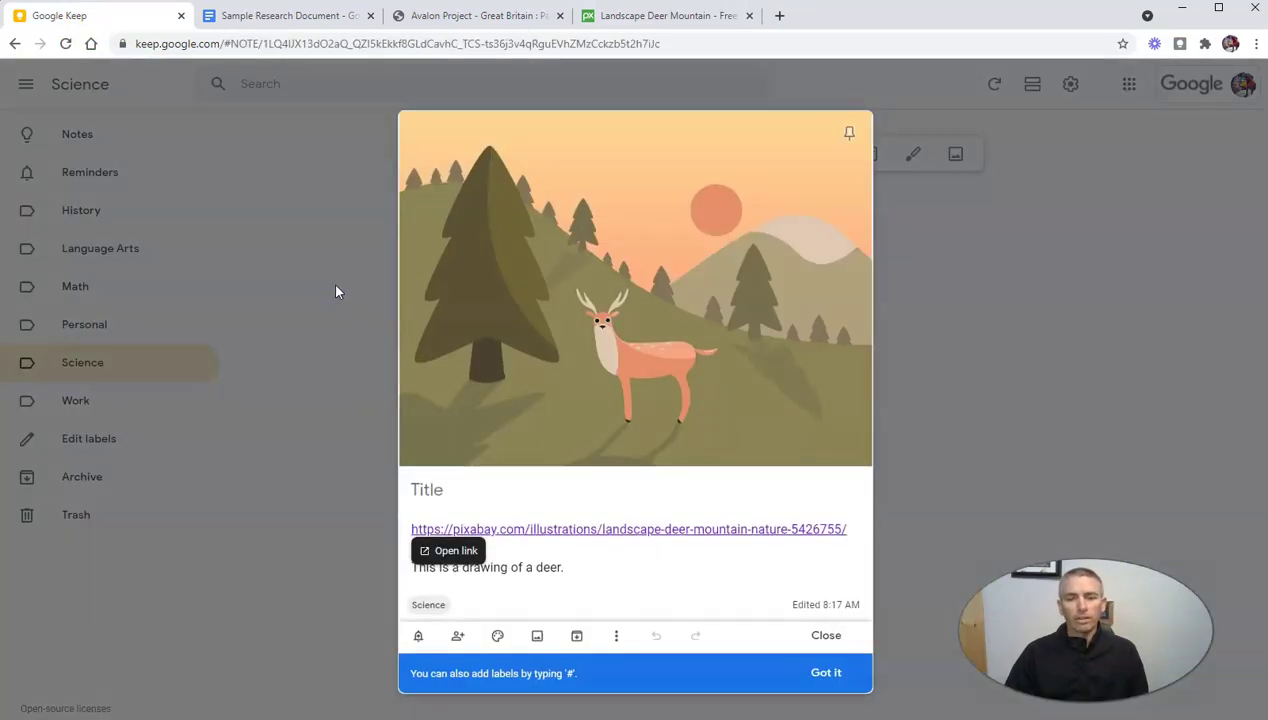
right_click(604, 264)
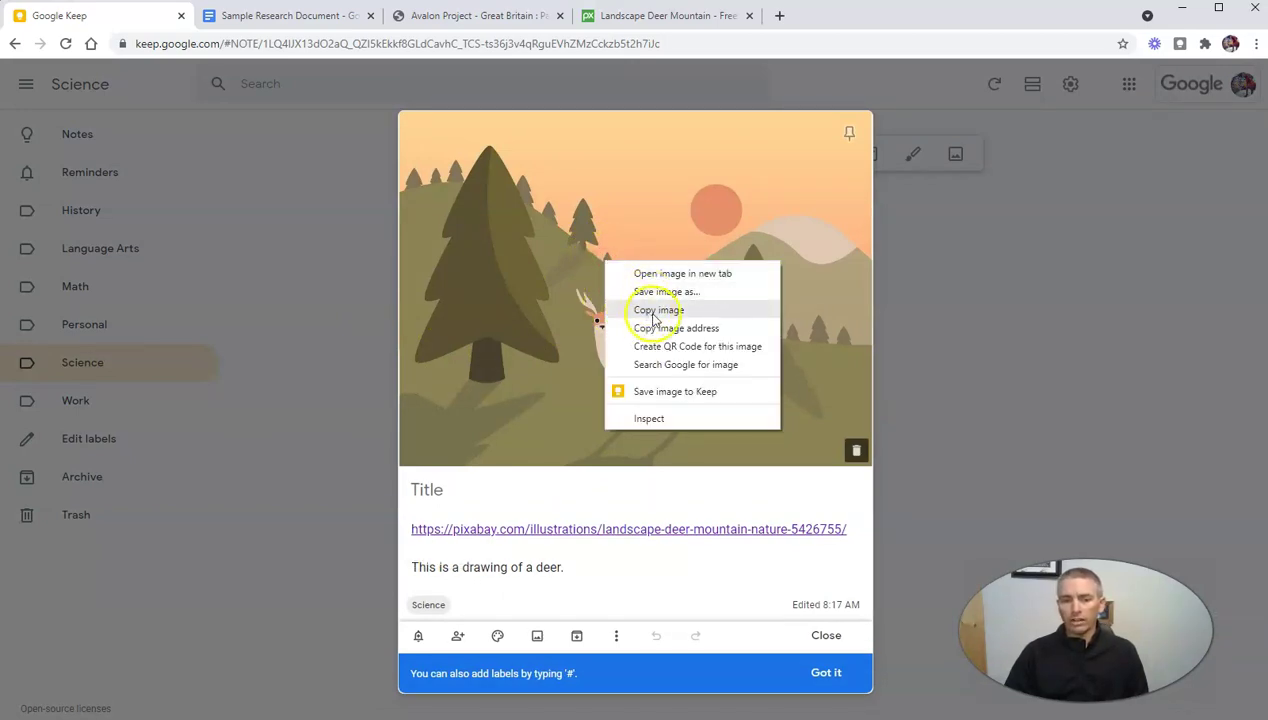
left_click(828, 287)
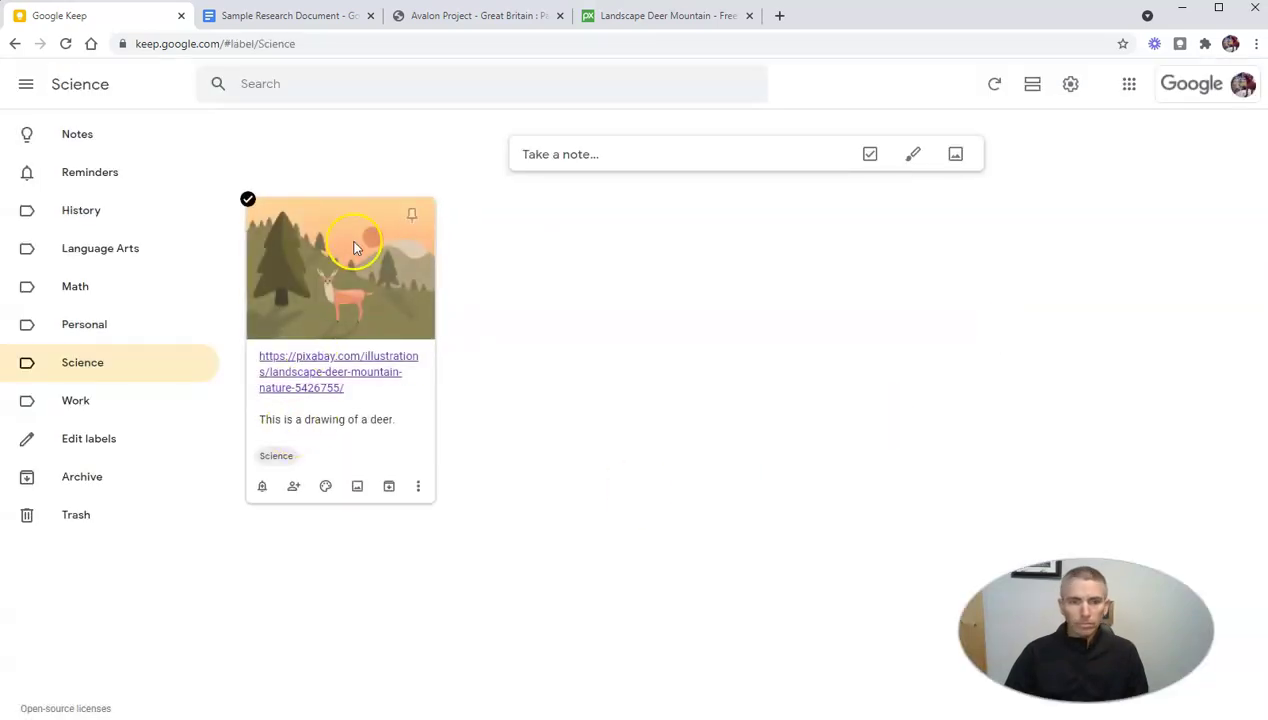
Step: Reopen the deer note, check its More menu, view the image full size, then close it
left_click(351, 244)
left_click(617, 638)
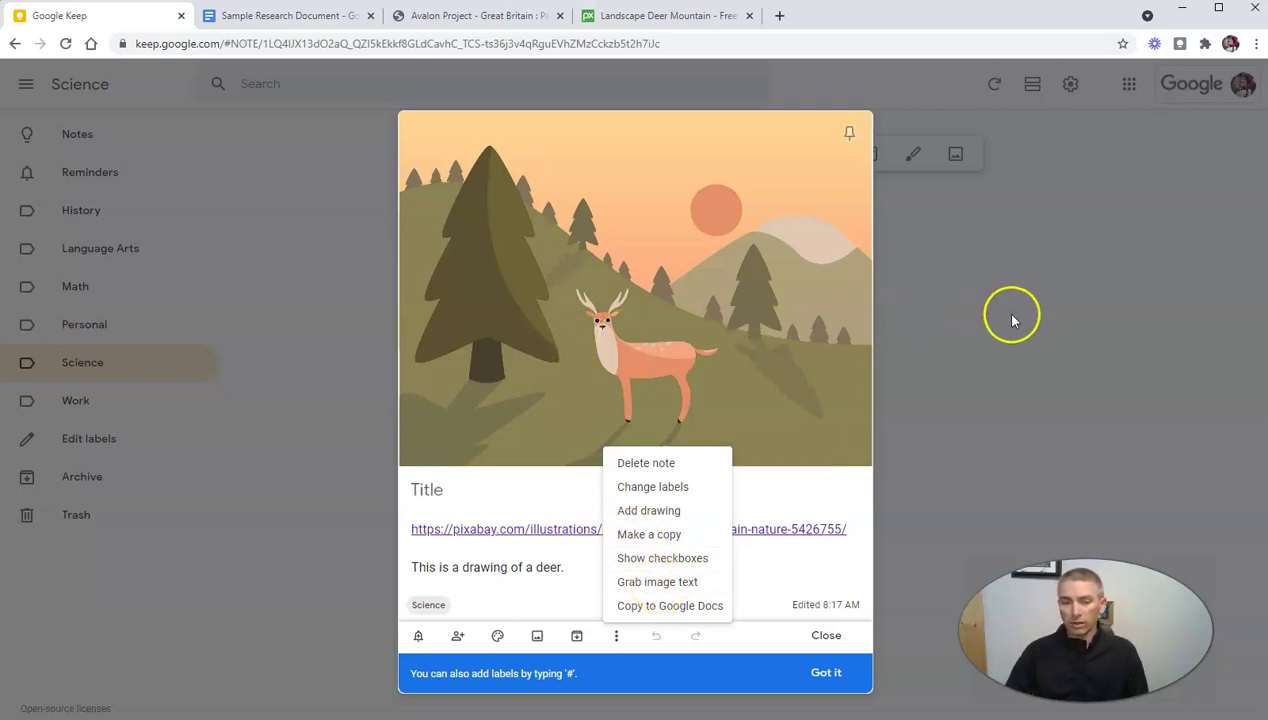
left_click(501, 361)
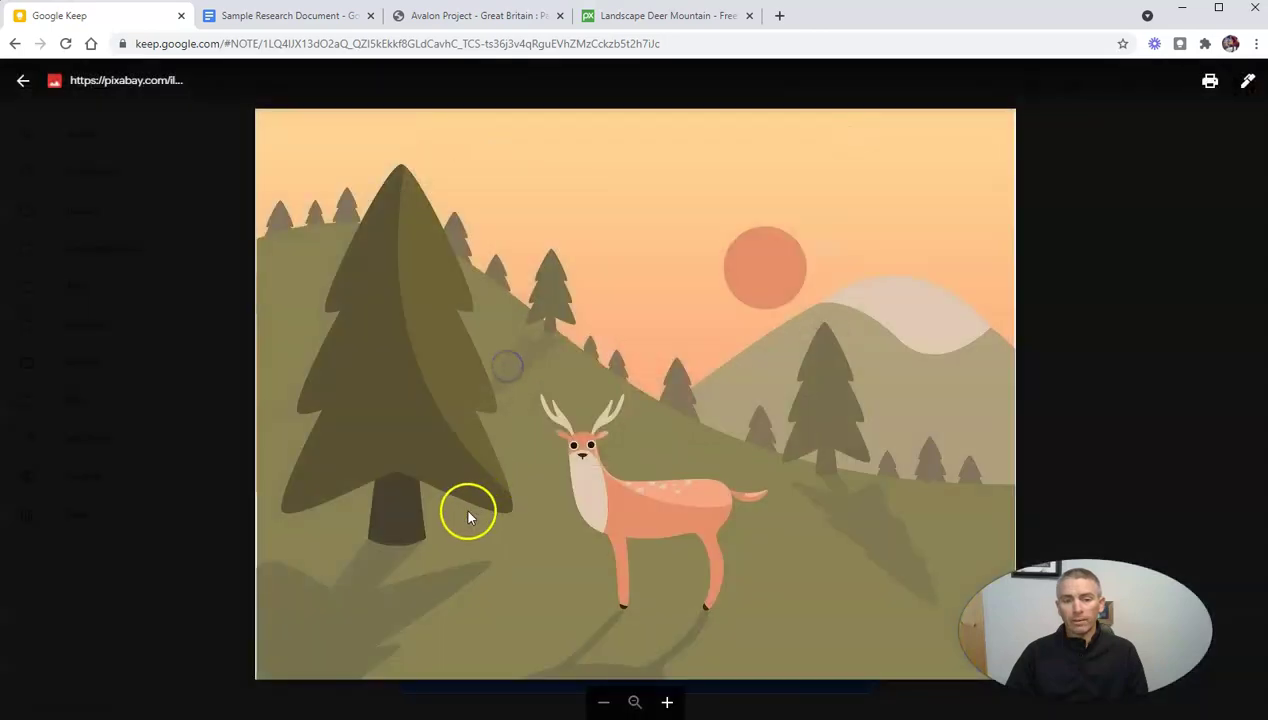
left_click(22, 80)
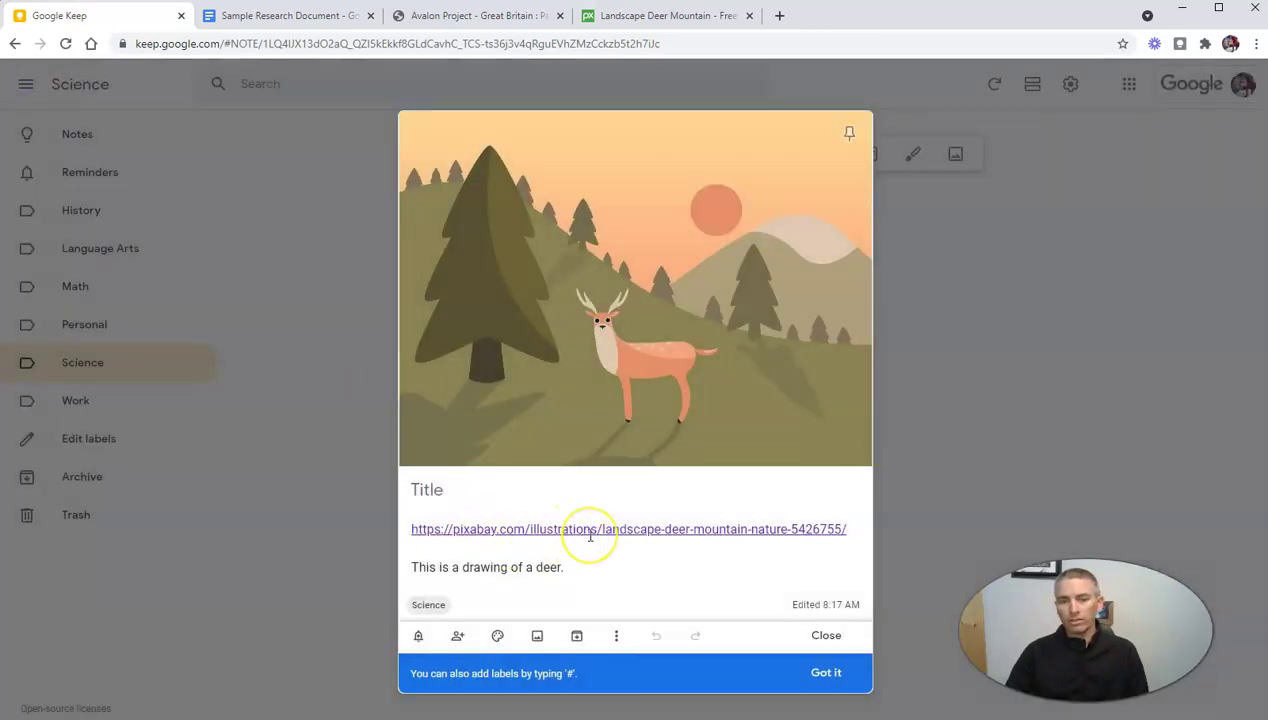
left_click(250, 270)
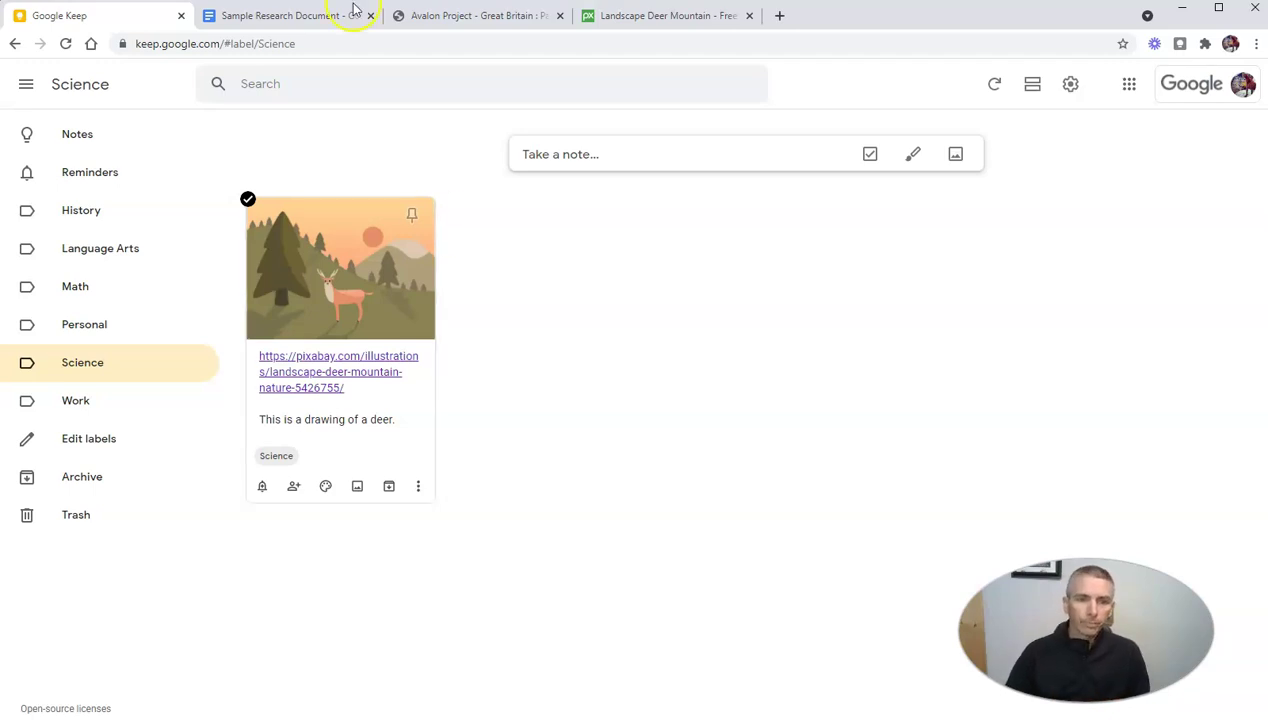
Step: Add the deer note from the Keep side panel into the Sample Research Document
left_click(291, 17)
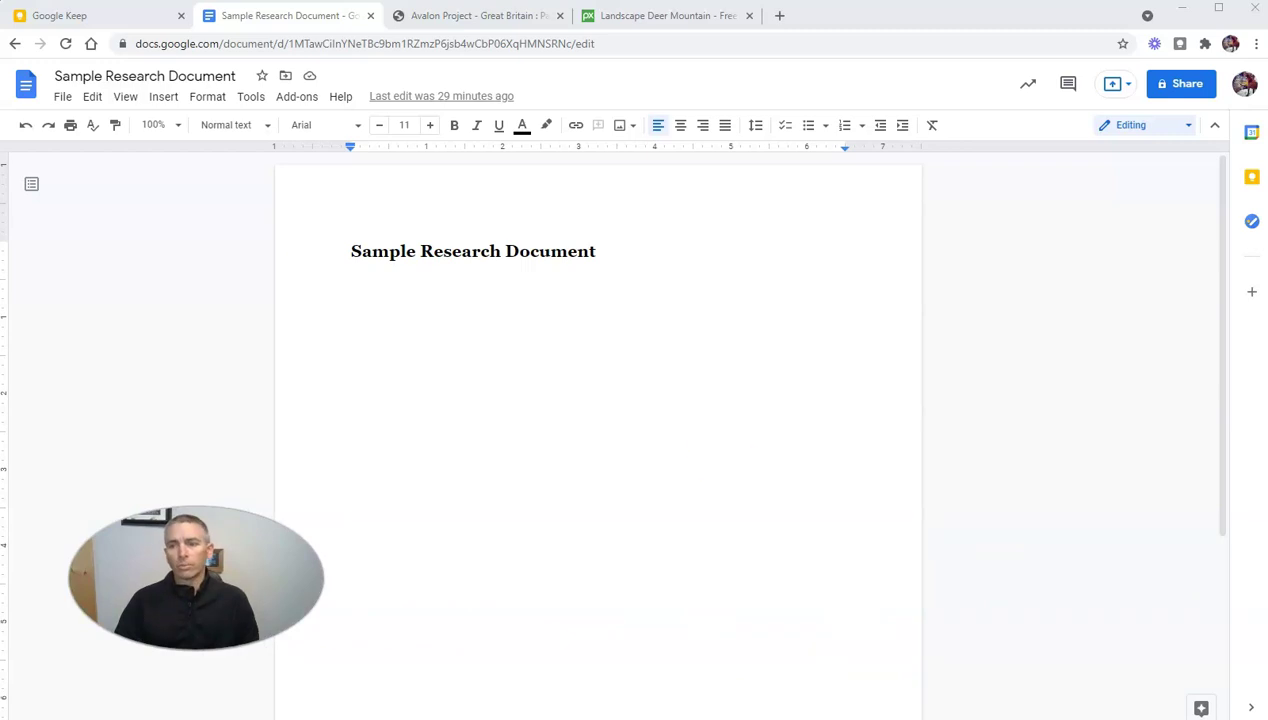
left_click(1254, 178)
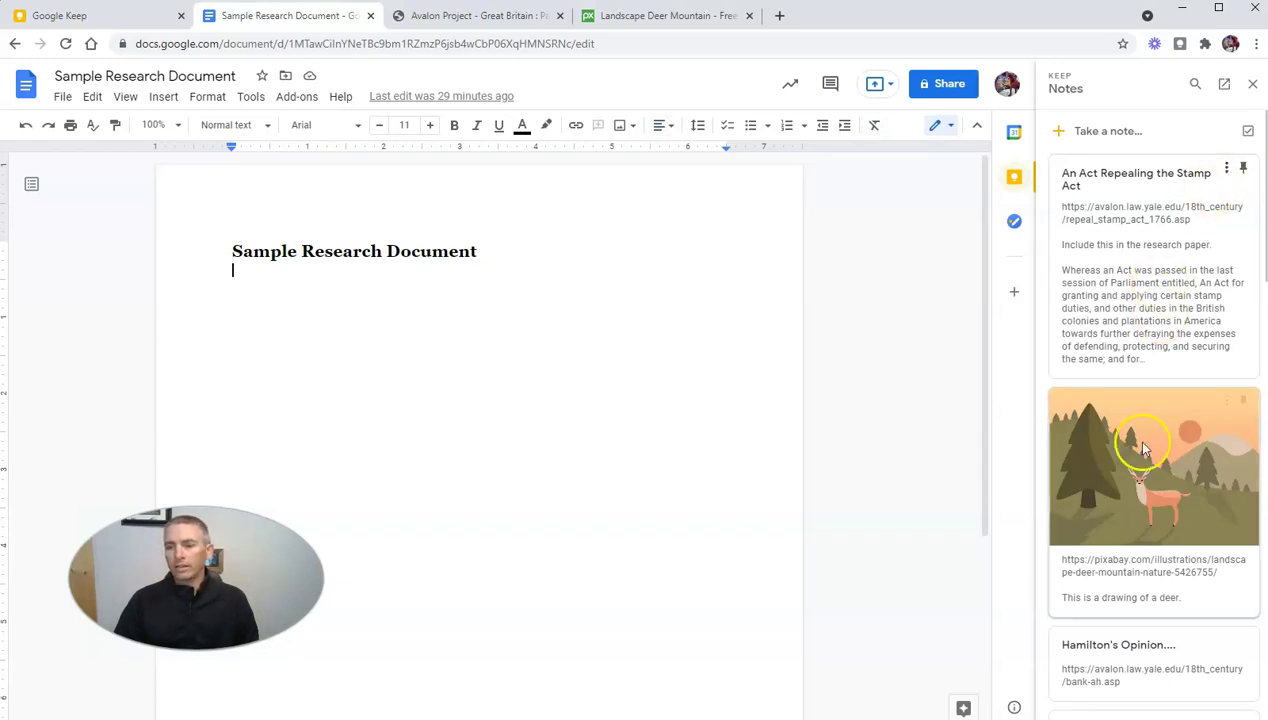
left_click(1229, 402)
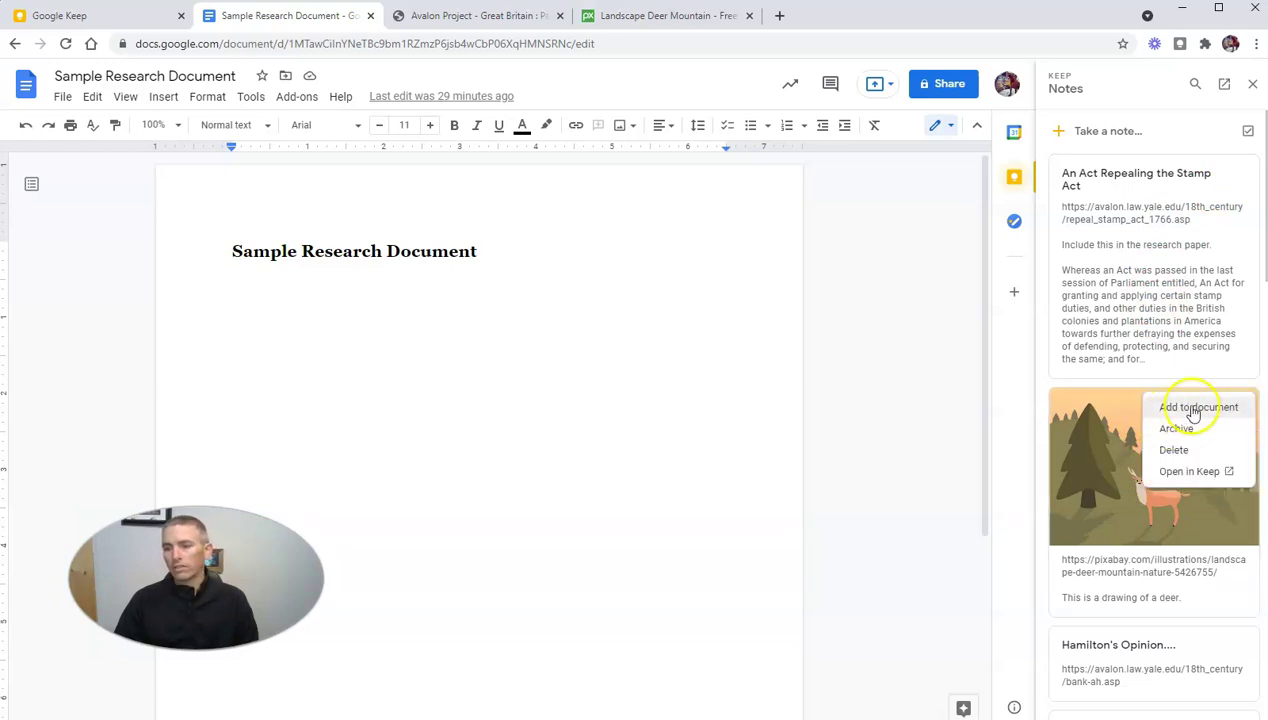
left_click(1193, 410)
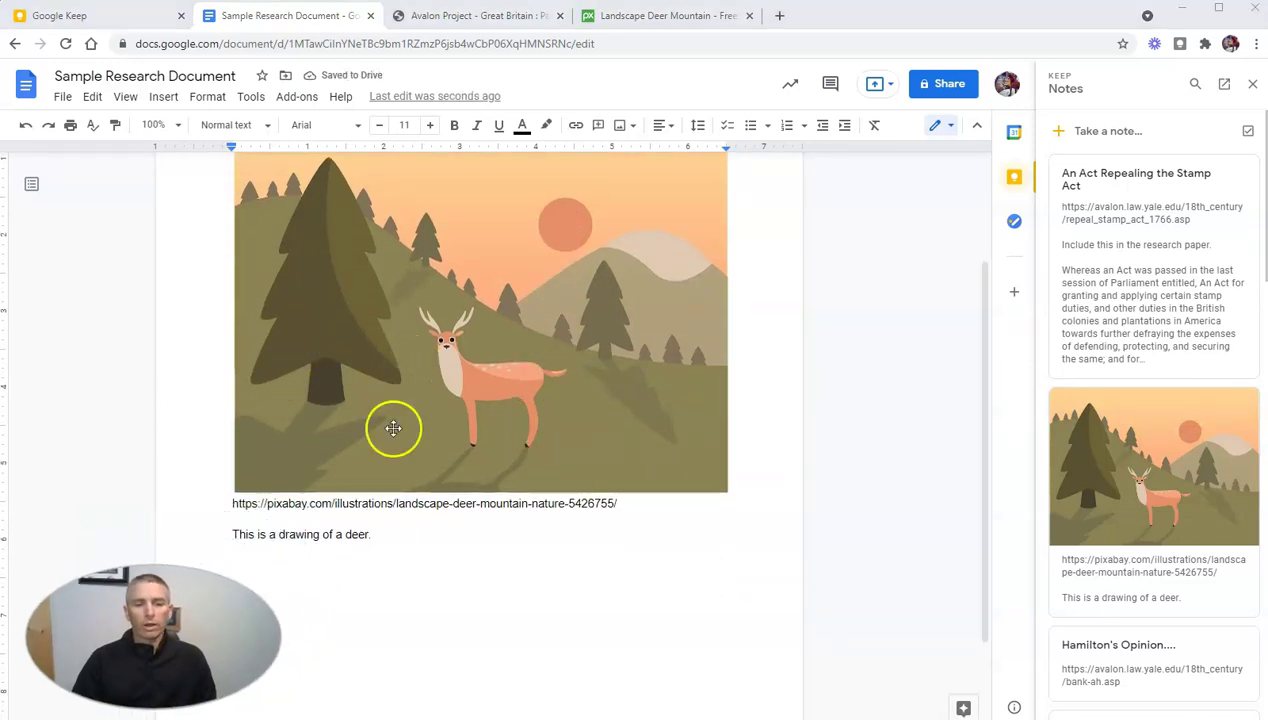
scroll(433, 392, "down", 2)
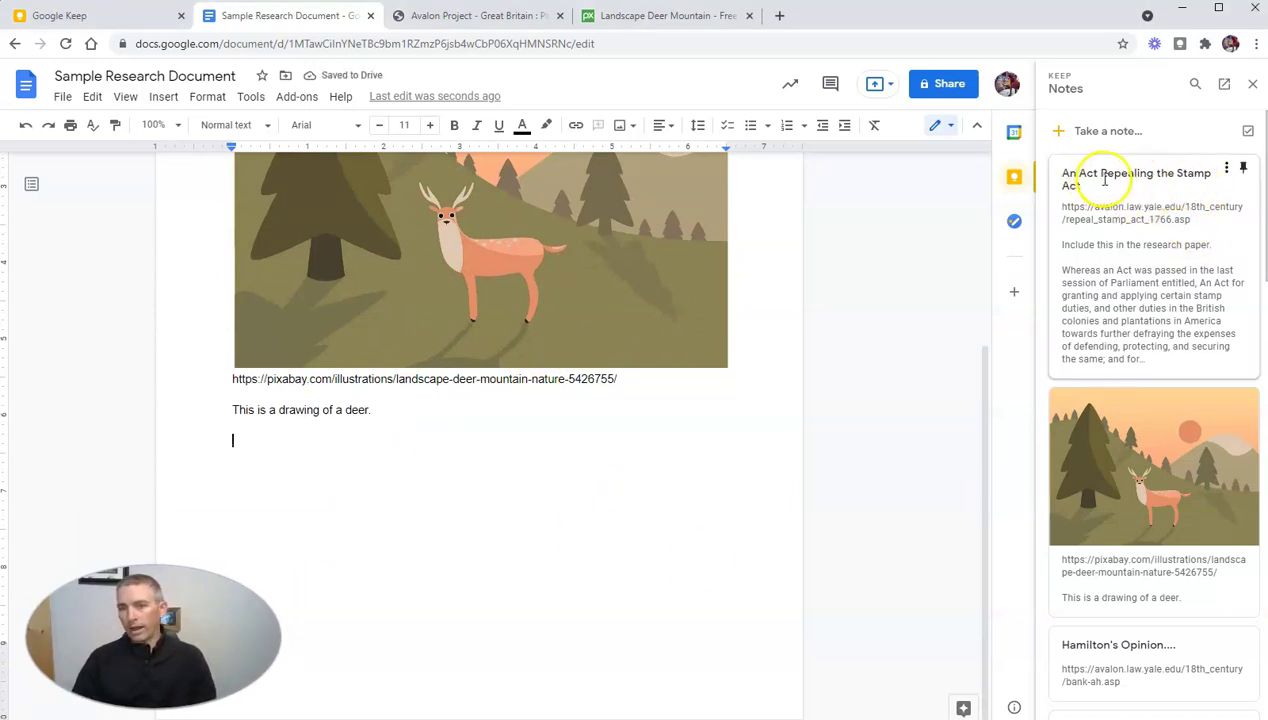
Step: Add the 'An Act Repealing the Stamp Act' note to the document and review it
left_click(1225, 175)
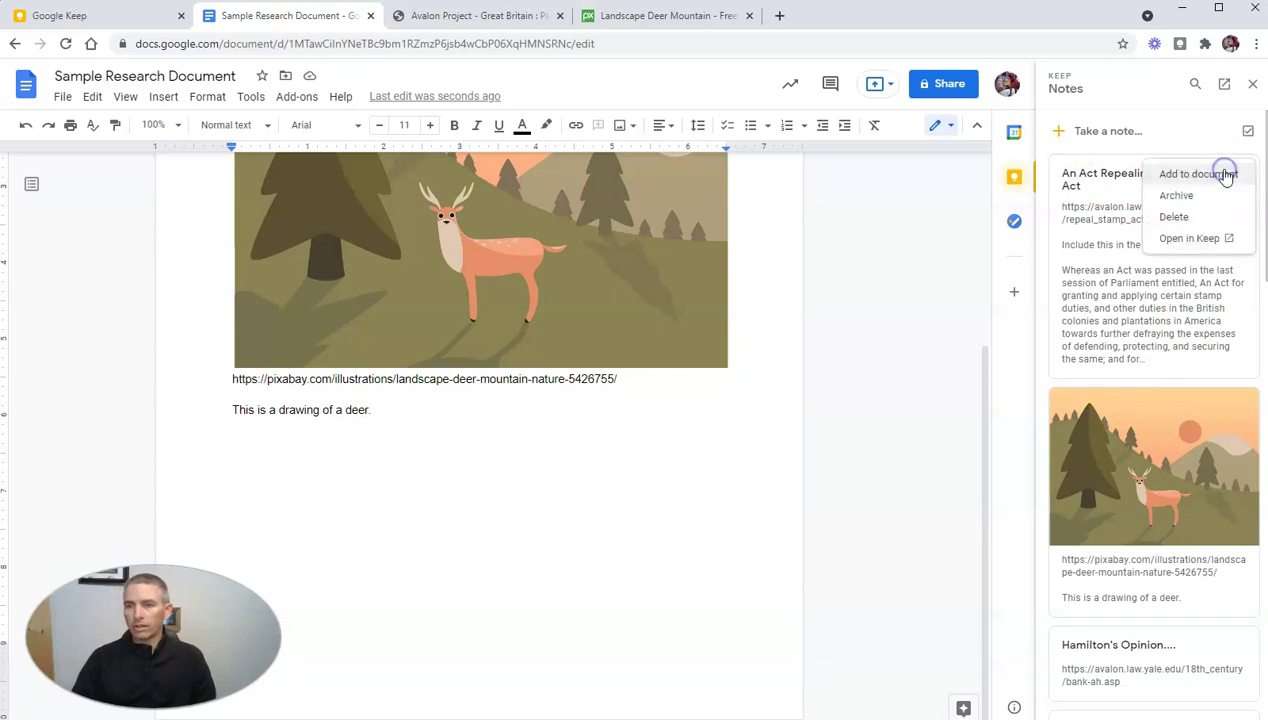
left_click(1197, 174)
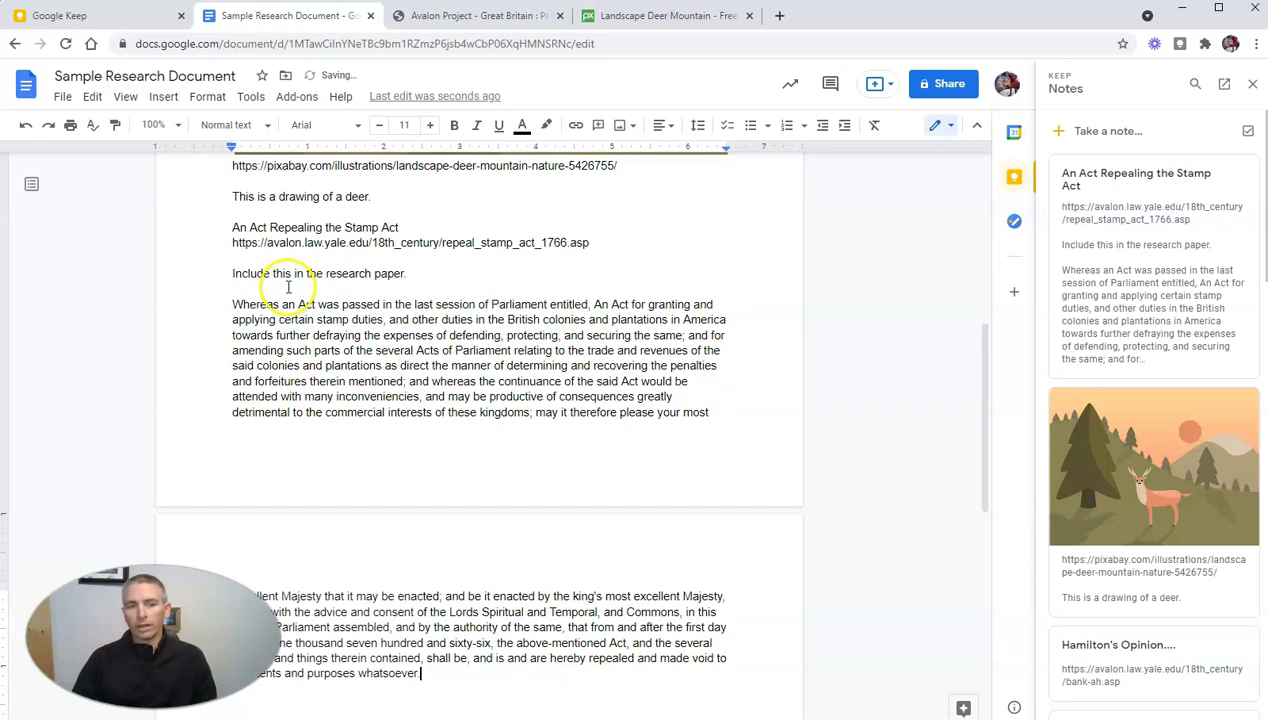
scroll(385, 350, "down", 3)
scroll(520, 430, "up", 6)
scroll(520, 430, "up", 3)
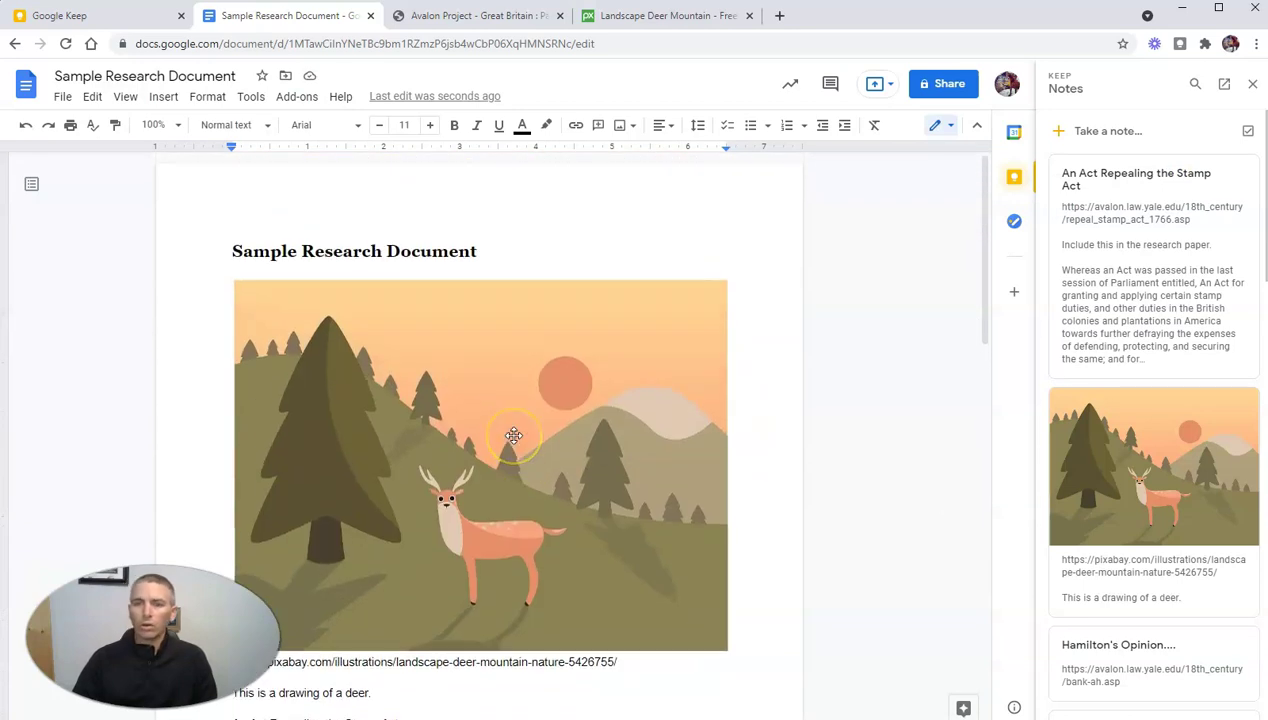